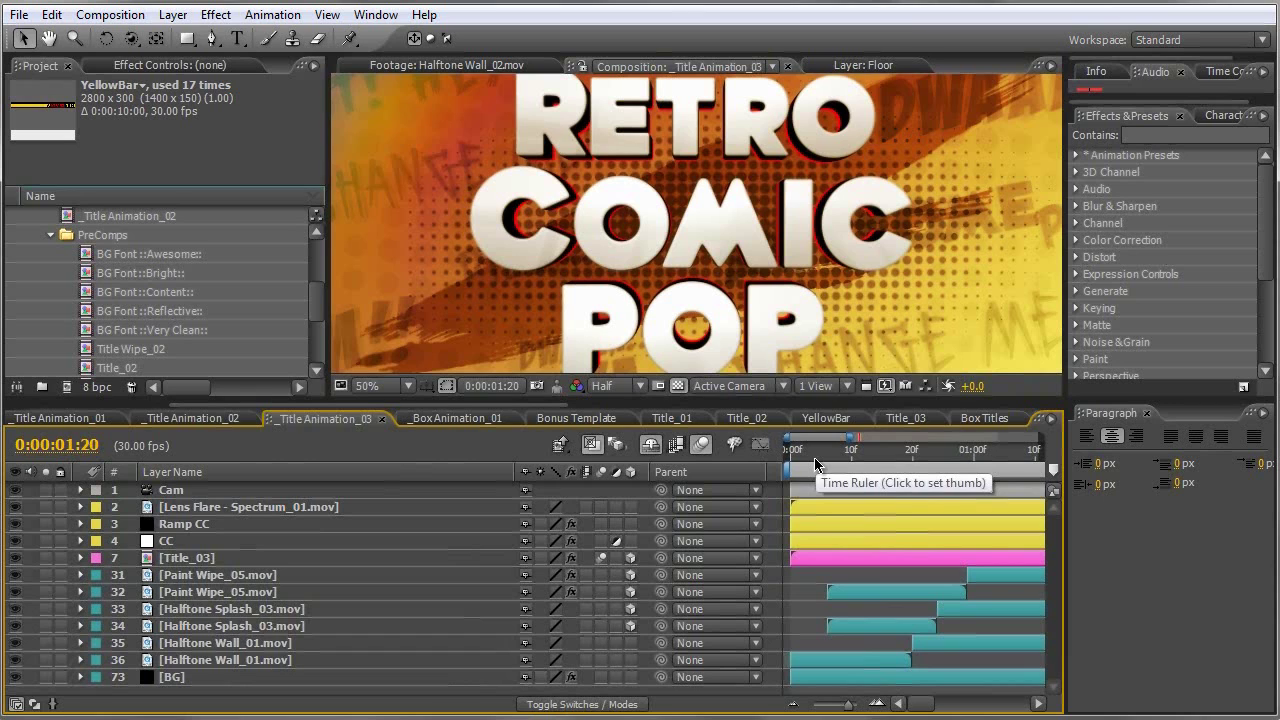
scroll(730, 352, "down", 1)
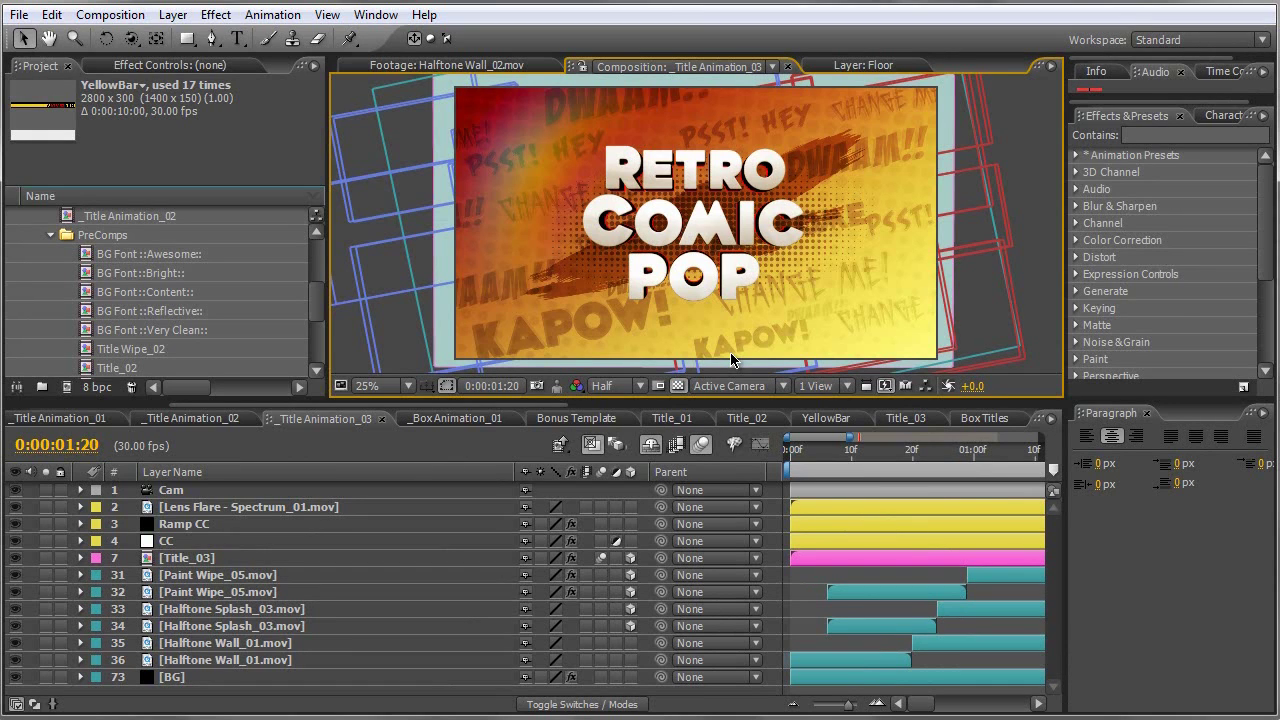
Step: Maximize the timeline and delete the upper Paint Wipe_05 copy (layer 31)
left_click(350, 455)
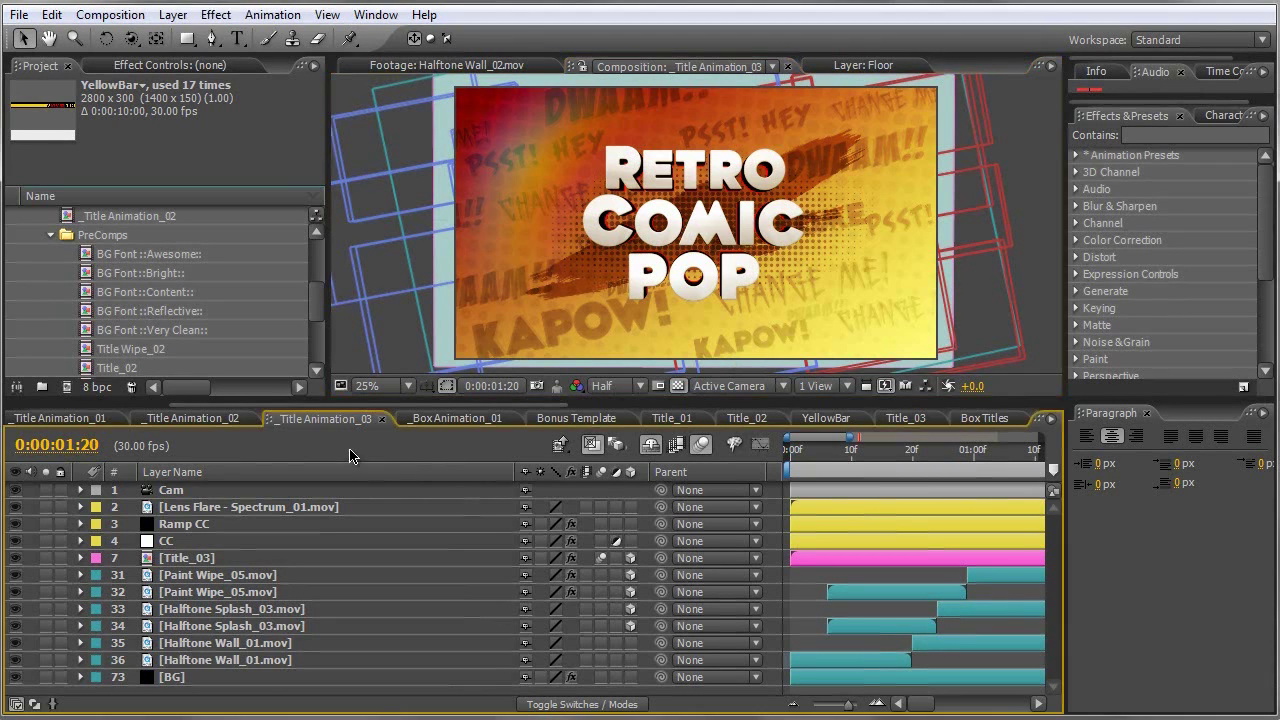
left_click(240, 611)
left_click(246, 577)
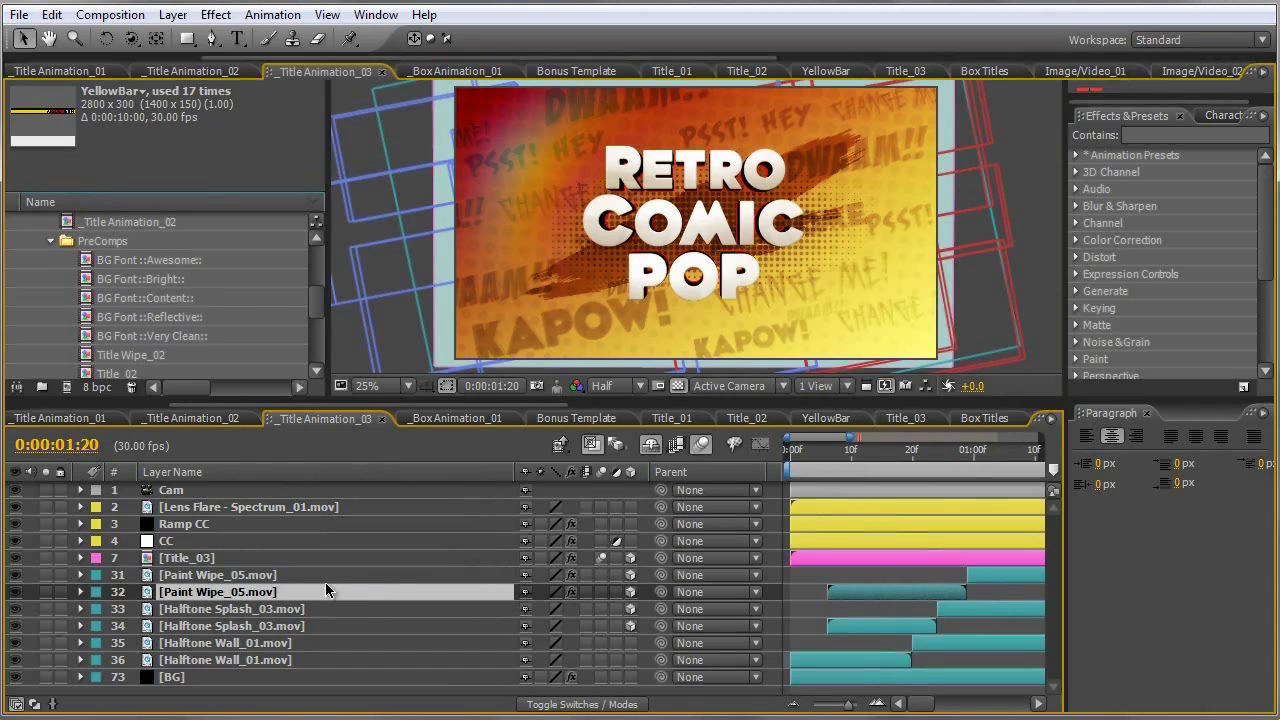
key("grave")
left_click(232, 228)
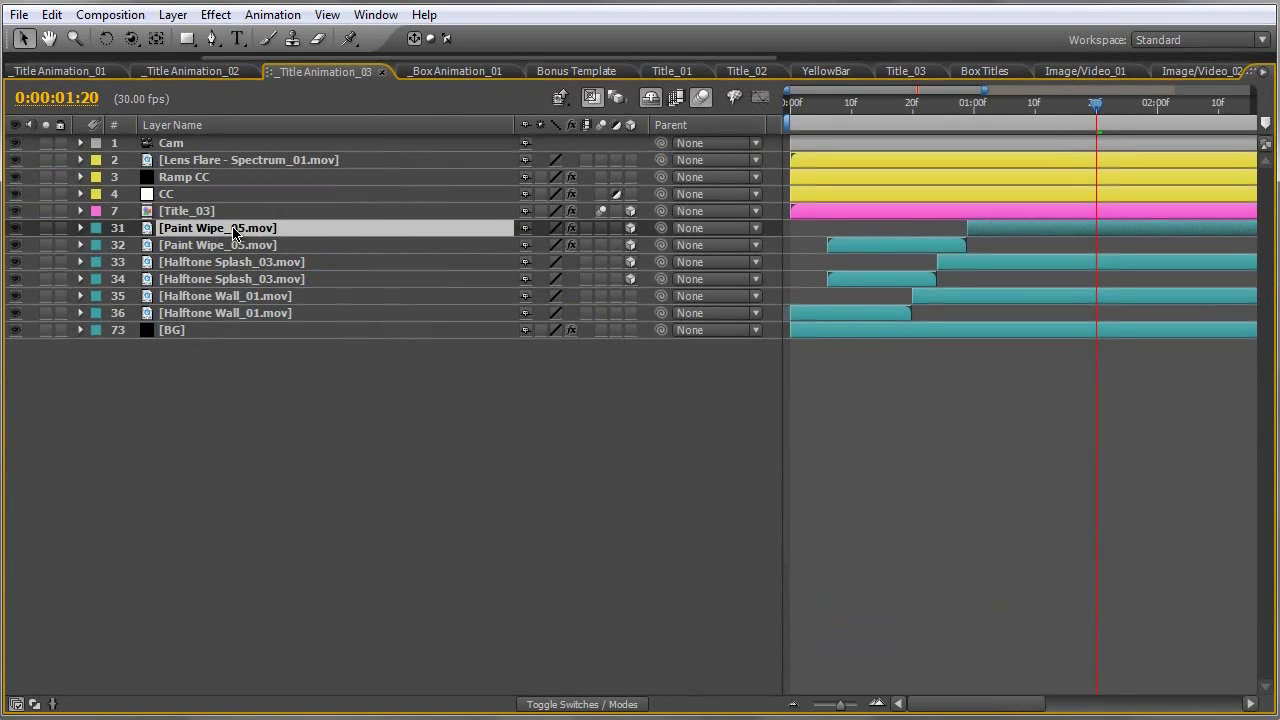
key("Delete")
Step: Split the remaining Paint Wipe_05 layer at frame 28
left_click(232, 228)
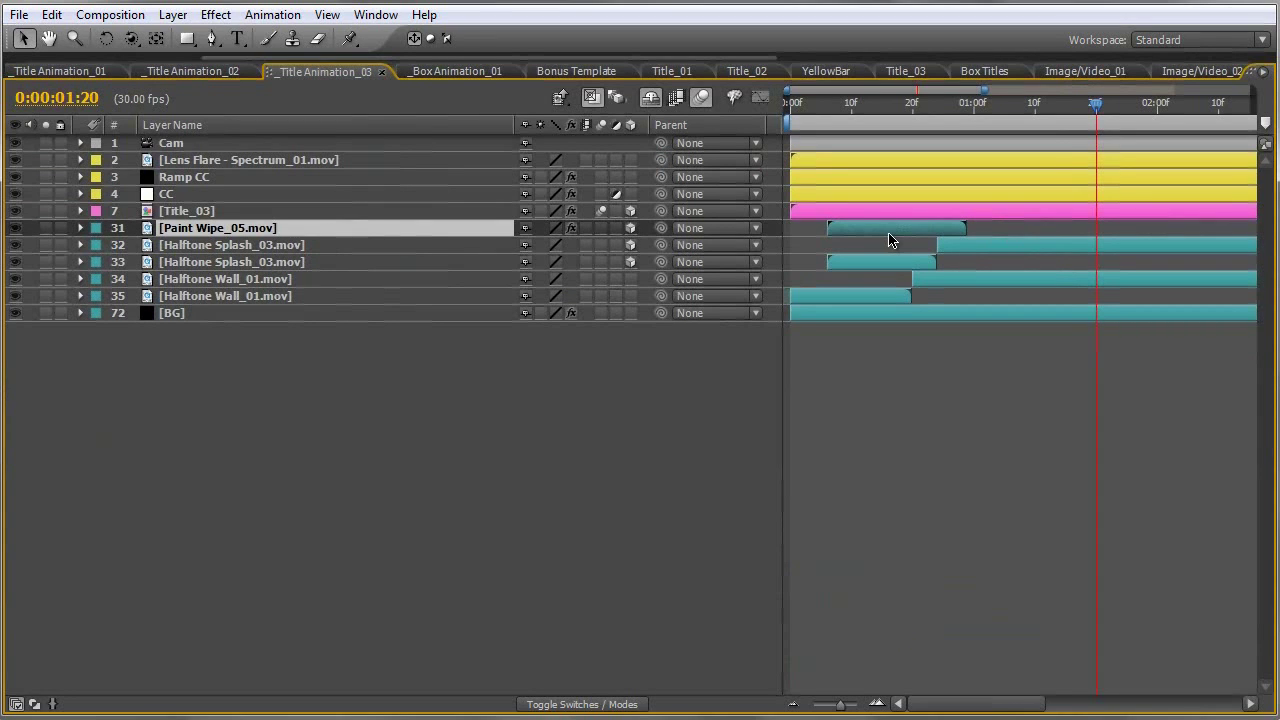
left_click(955, 103)
key("Page_Down")
key("Page_Down")
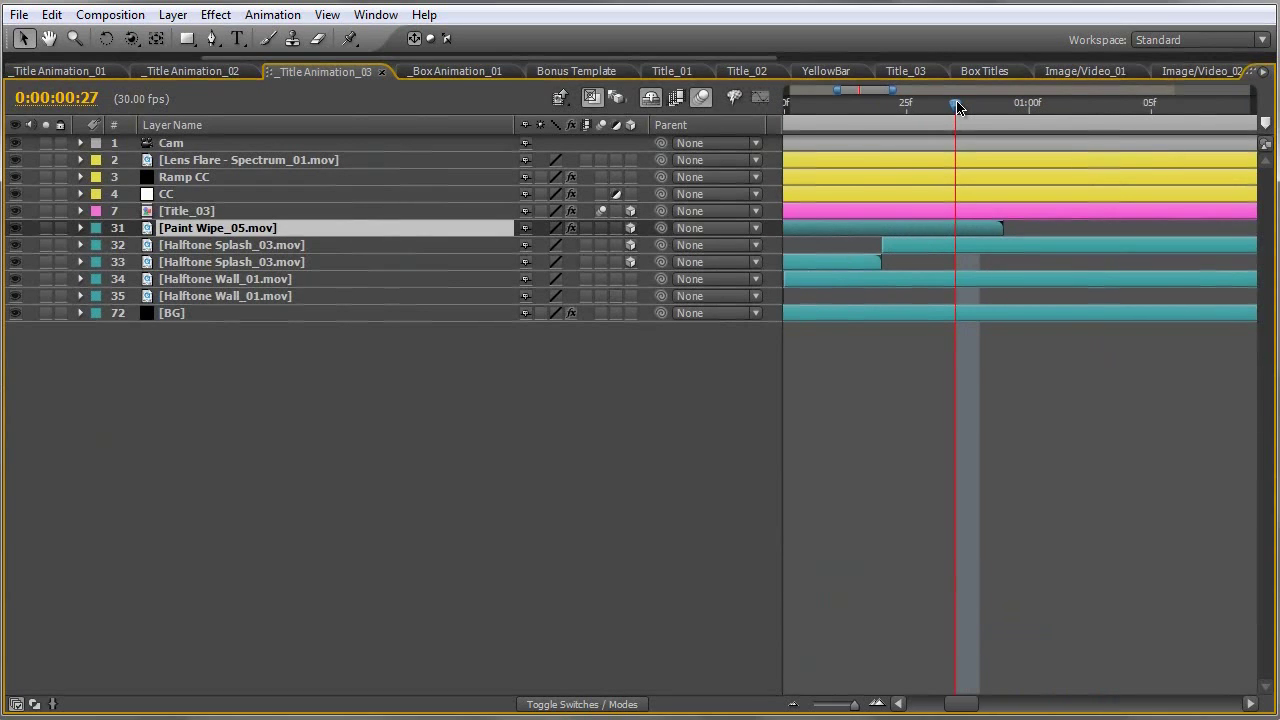
key("equal")
key("Page_Up")
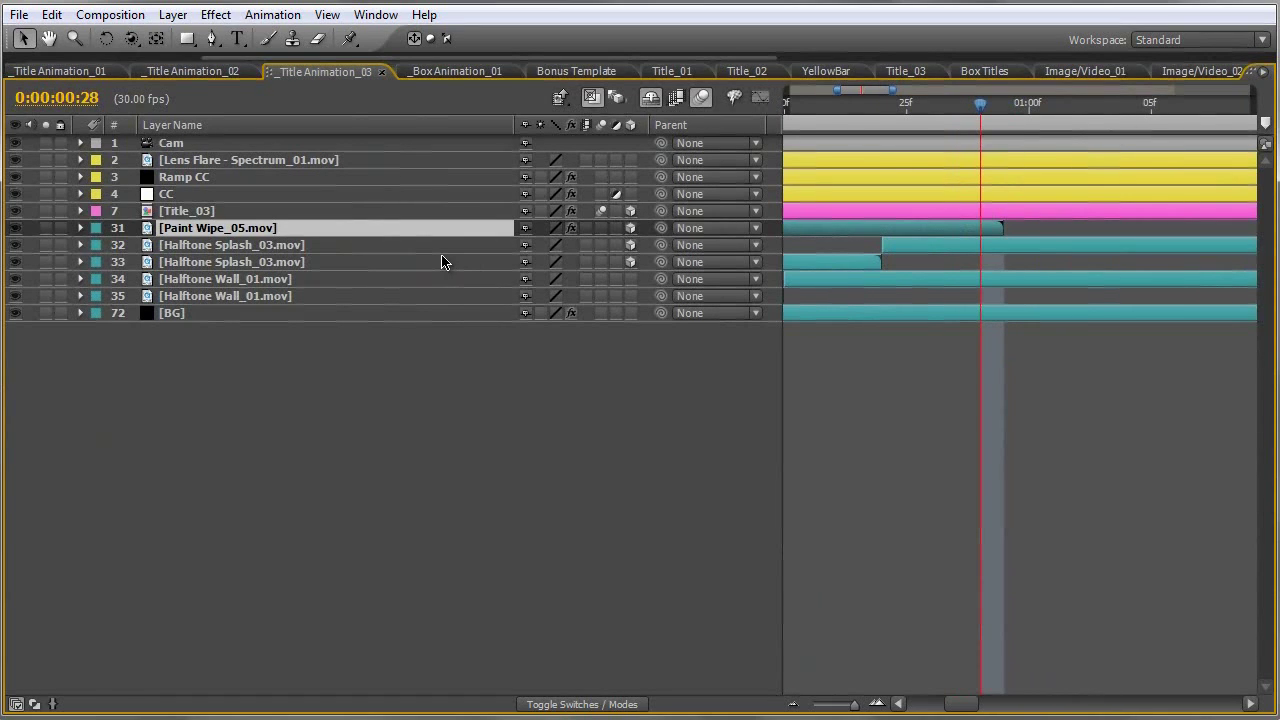
key("ctrl+d")
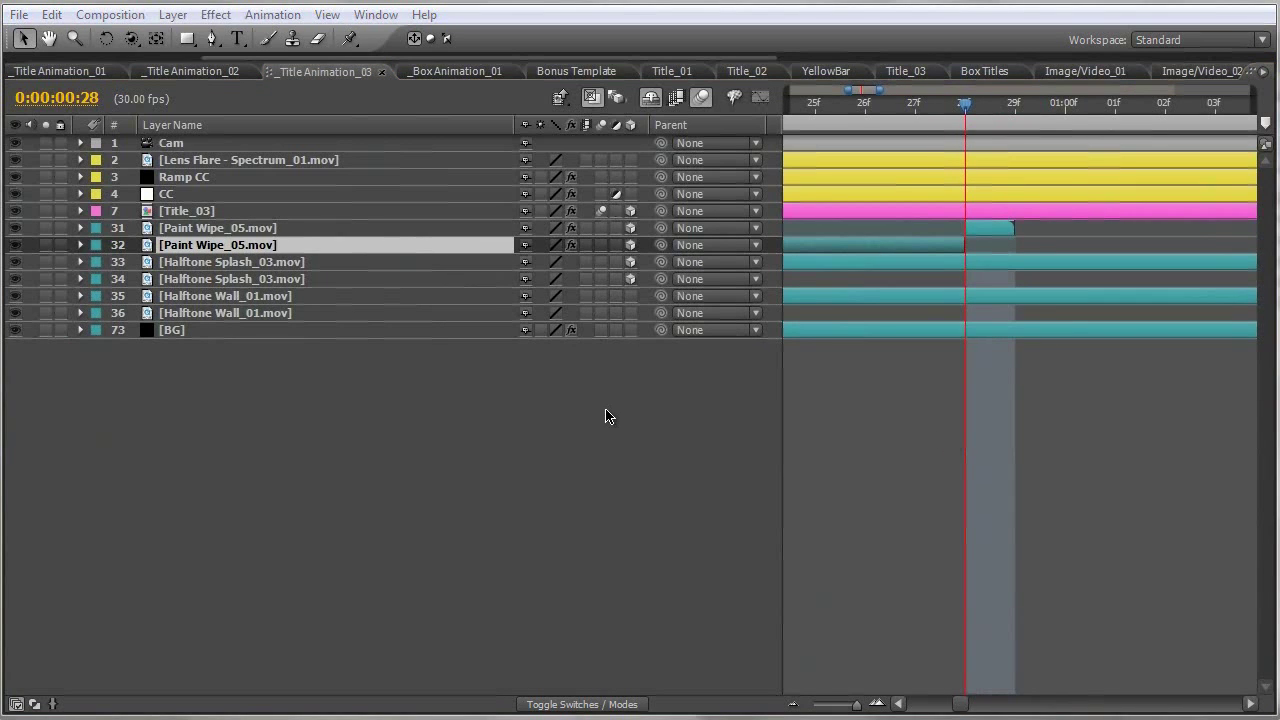
Step: Enable Time Remapping on the later Paint Wipe_05 piece and extend it to the comp's end
left_click(610, 417)
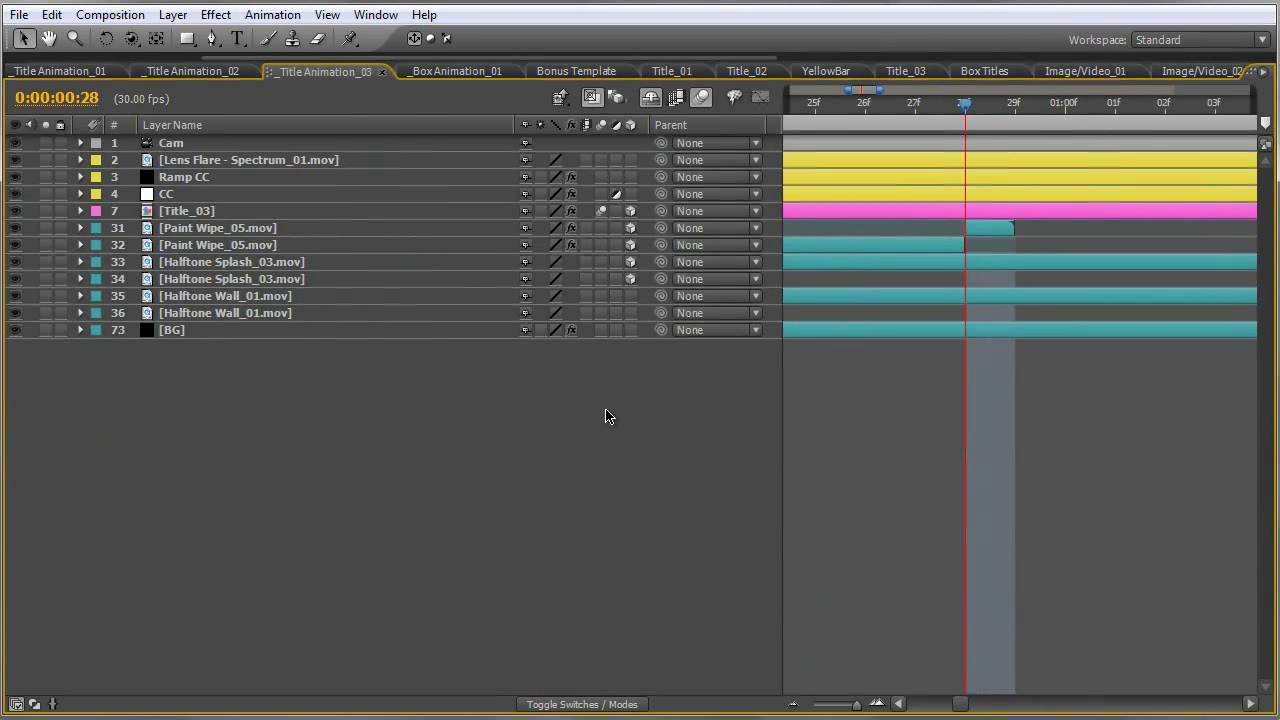
left_click(1001, 228)
right_click(999, 227)
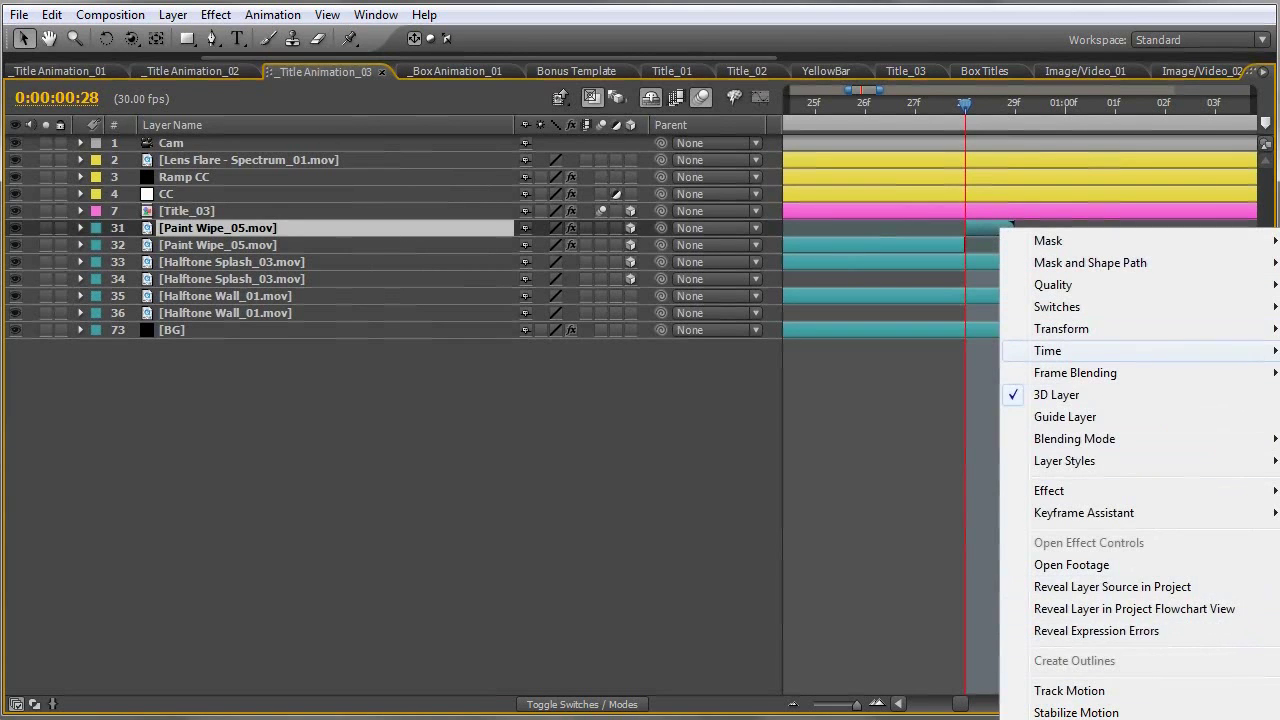
left_click(1276, 351)
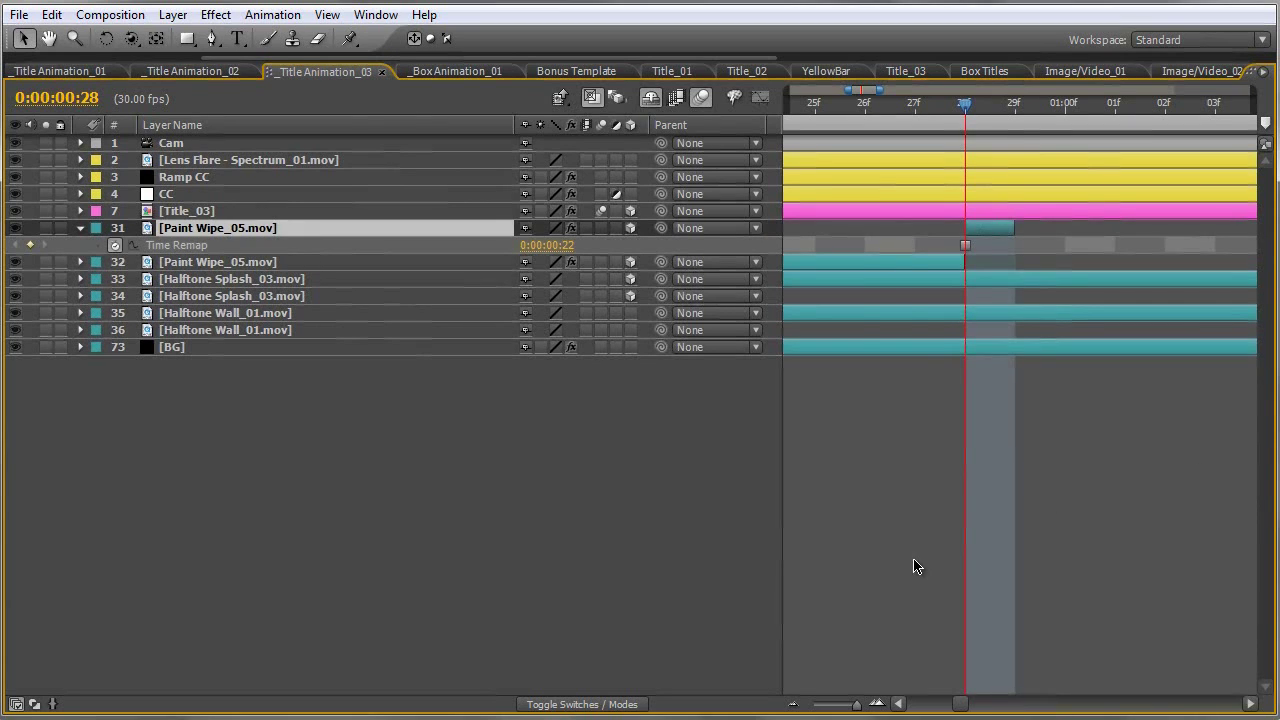
key("minus")
key("minus")
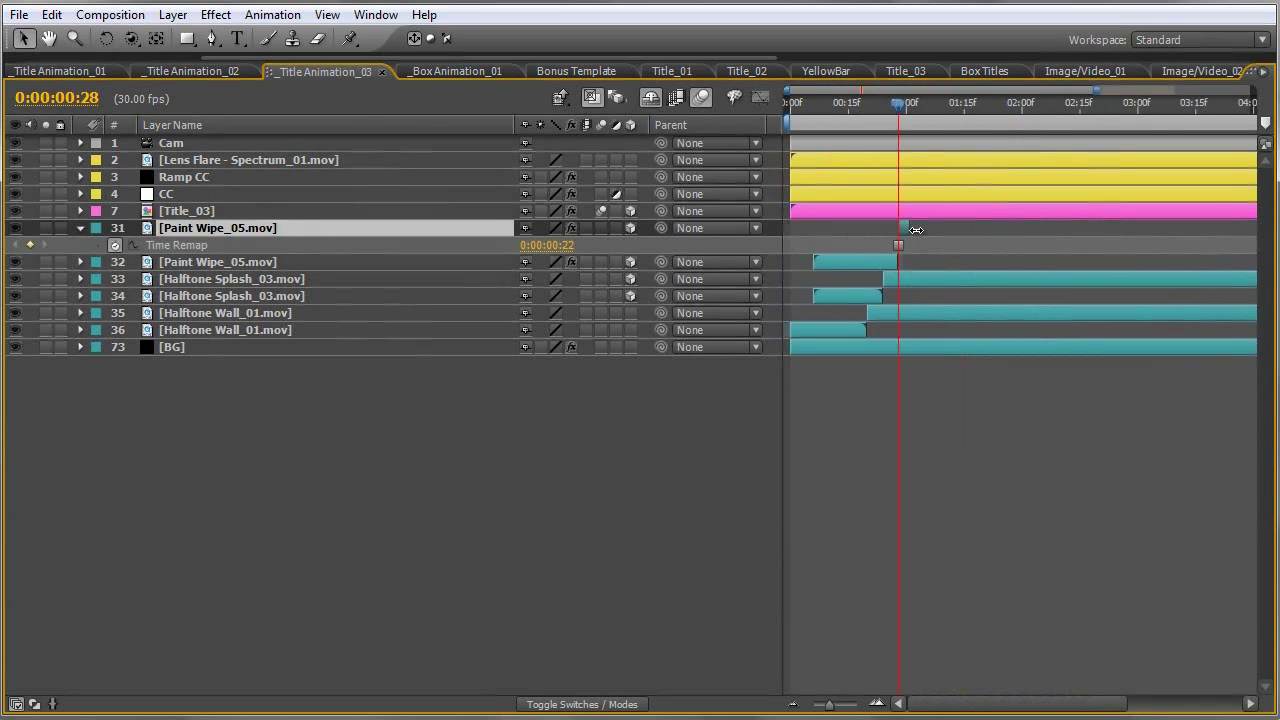
left_click_drag(920, 229, 1261, 230)
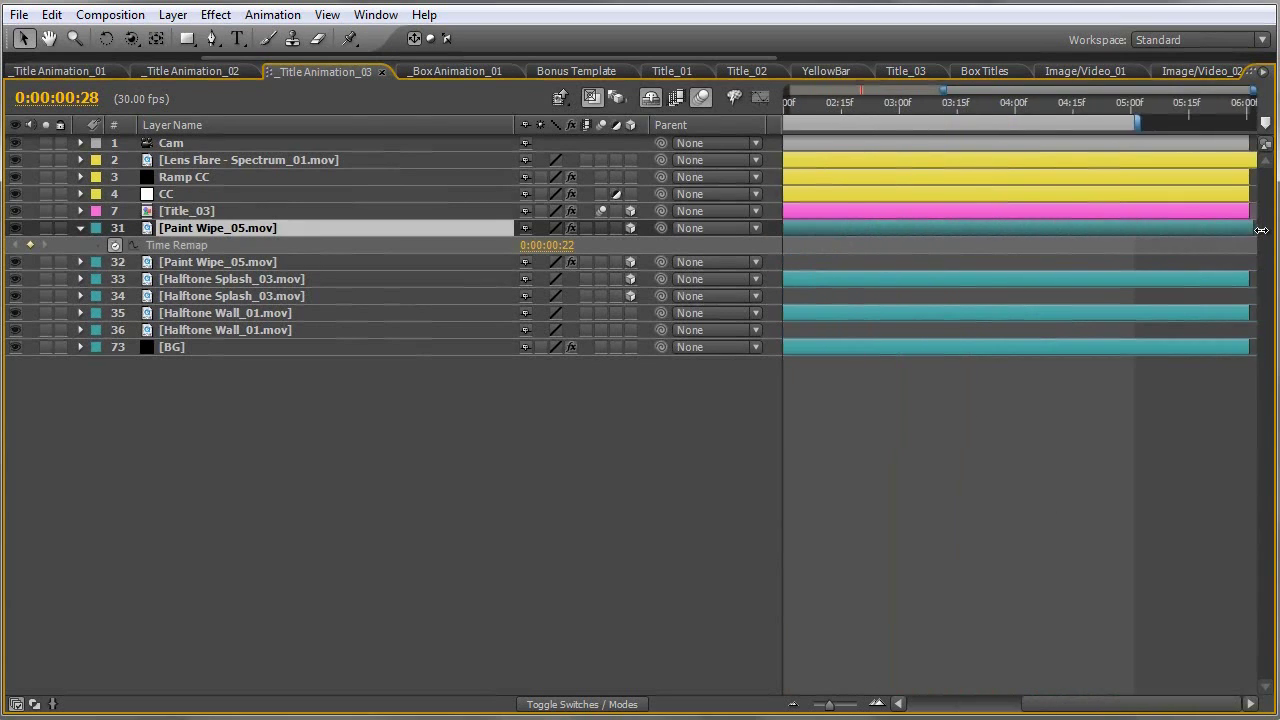
key("minus")
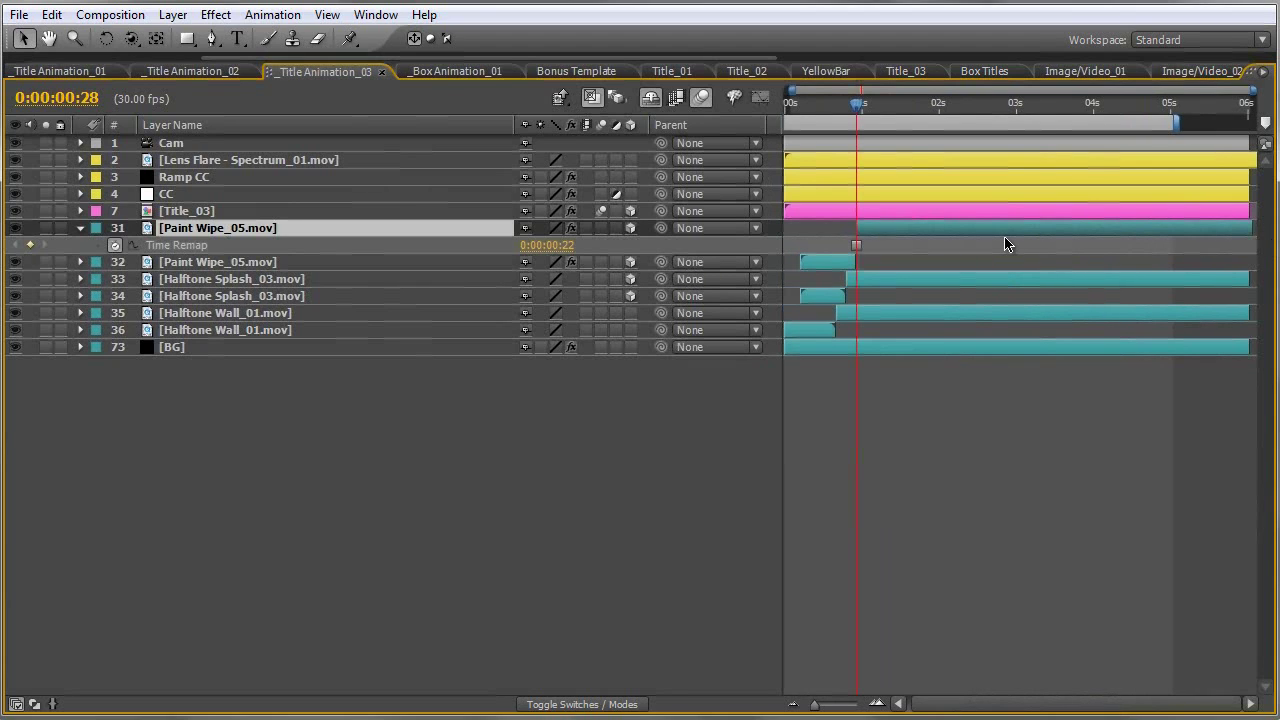
key("grave")
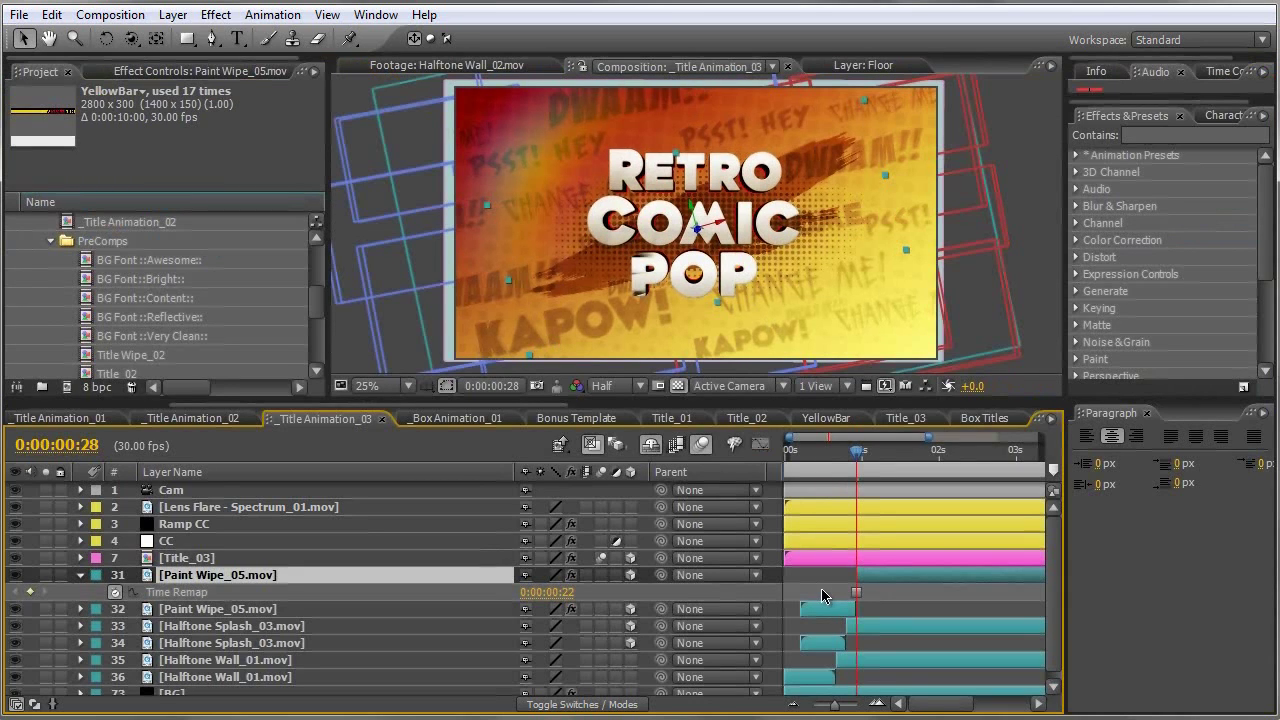
key("shift+Page_Up")
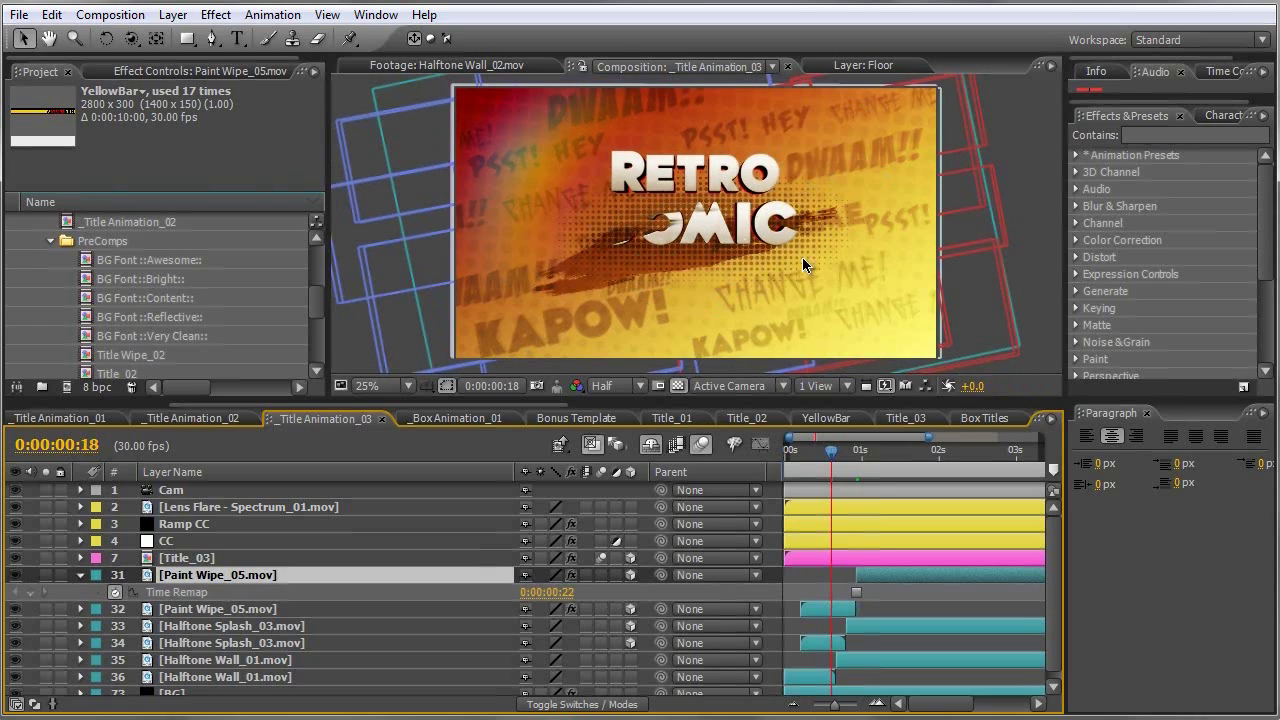
left_click(920, 450)
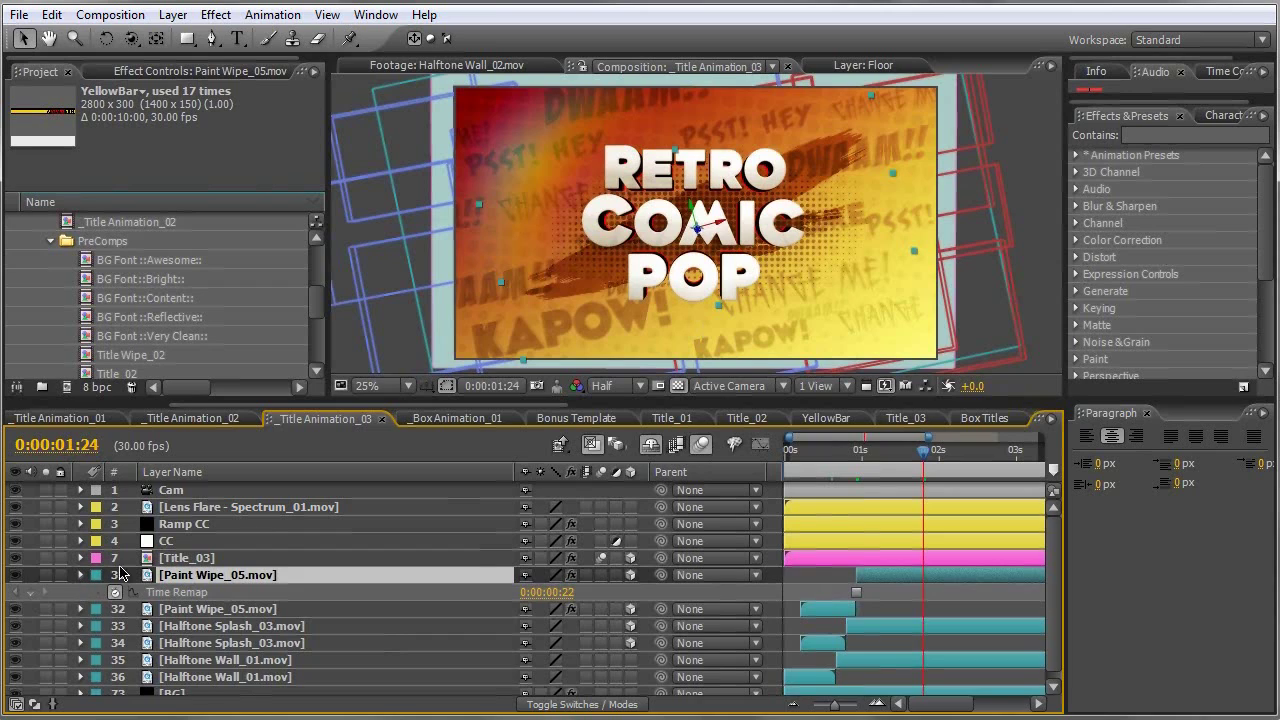
left_click(80, 575)
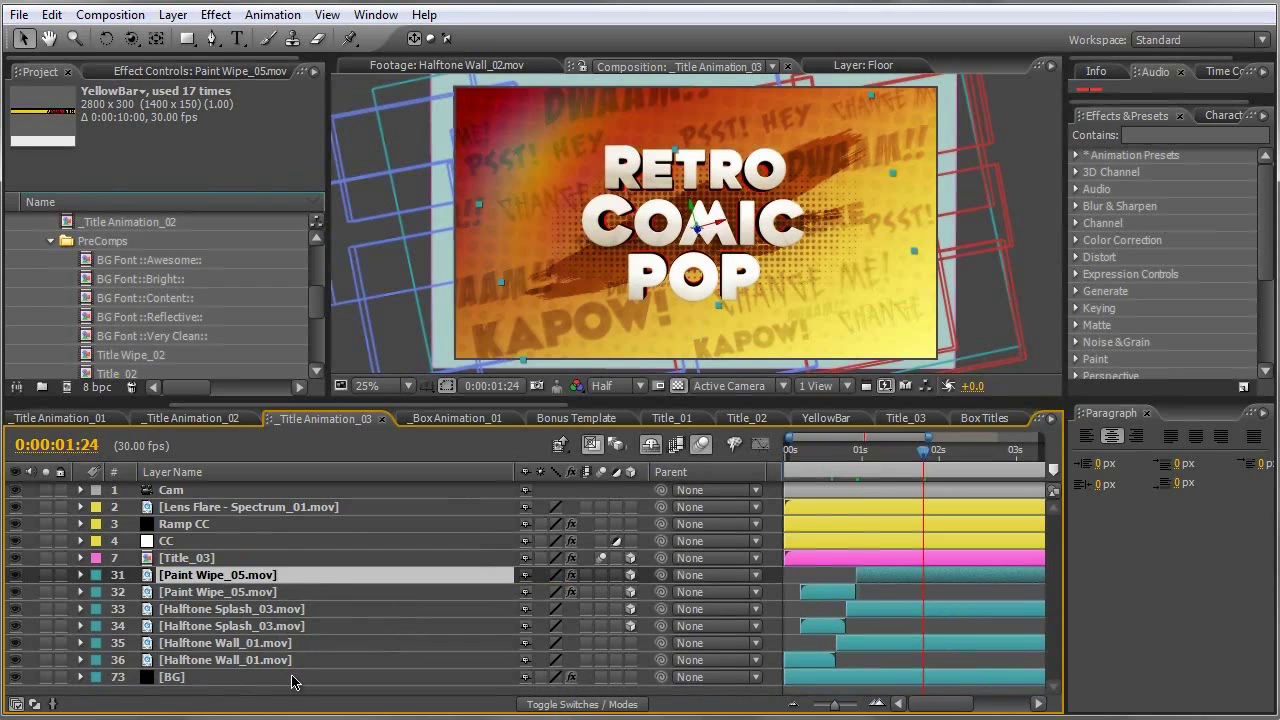
left_click(202, 593)
key("ctrl+a")
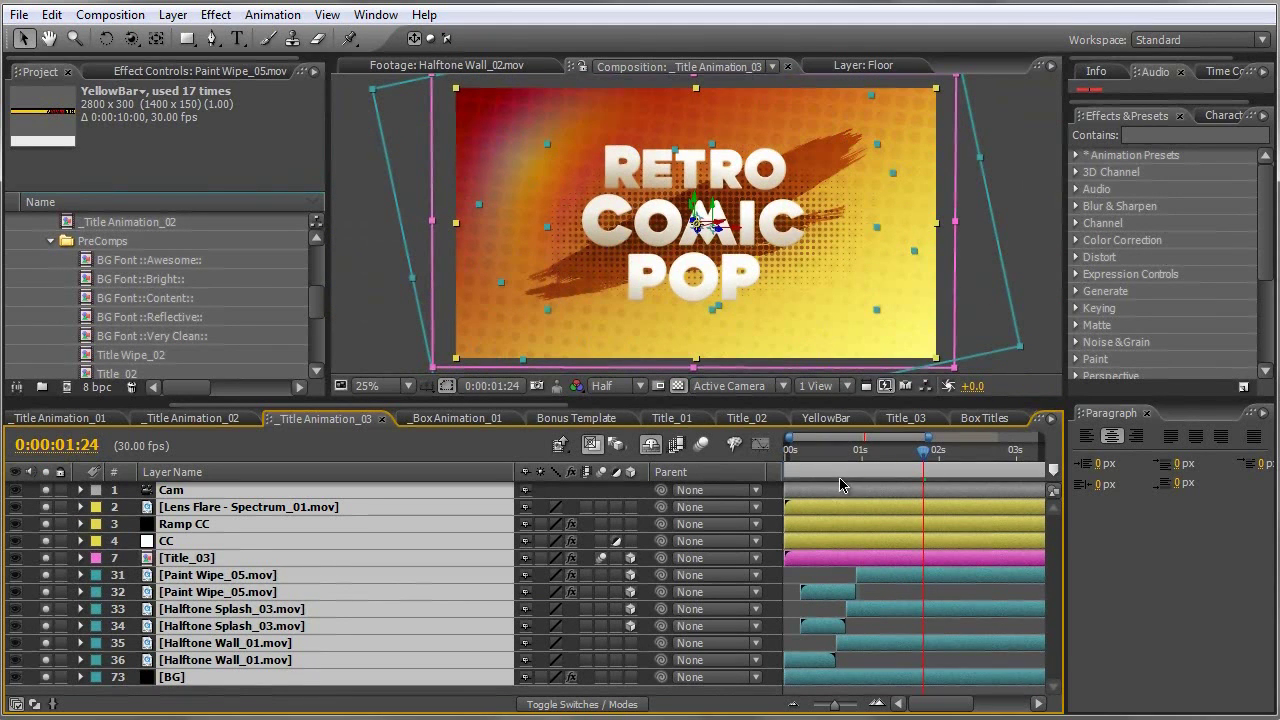
key("minus")
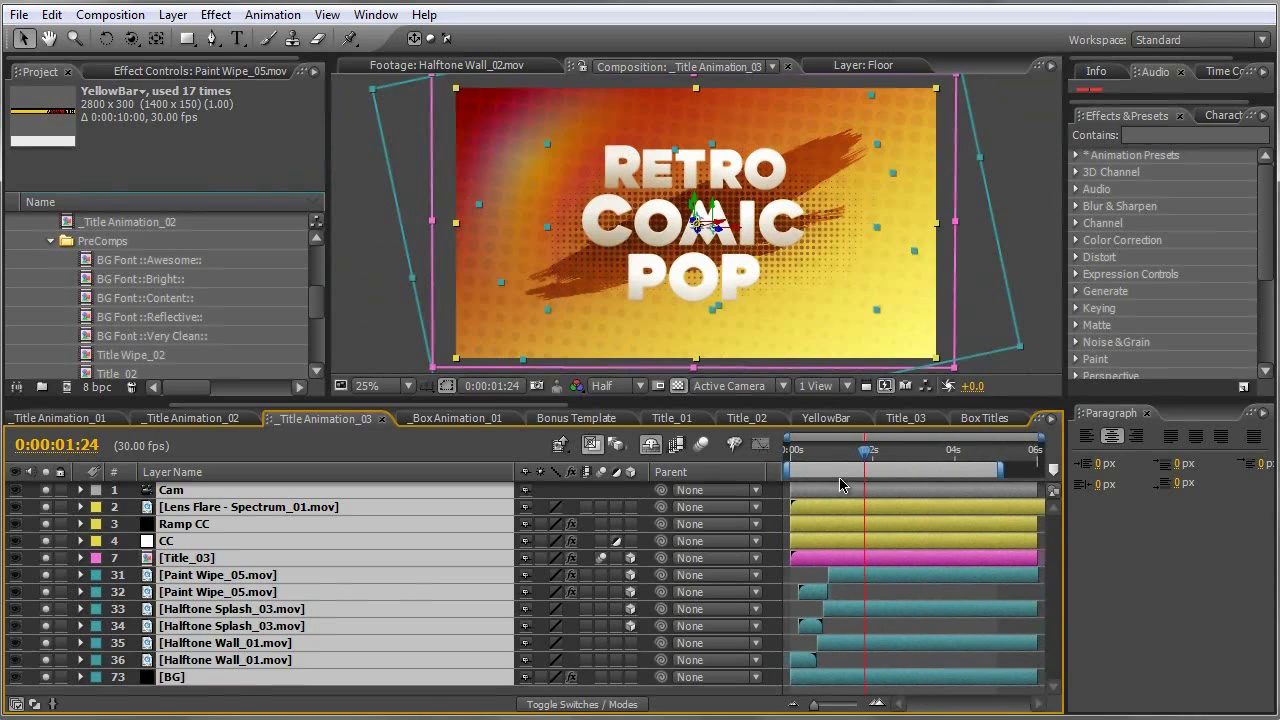
key("Home")
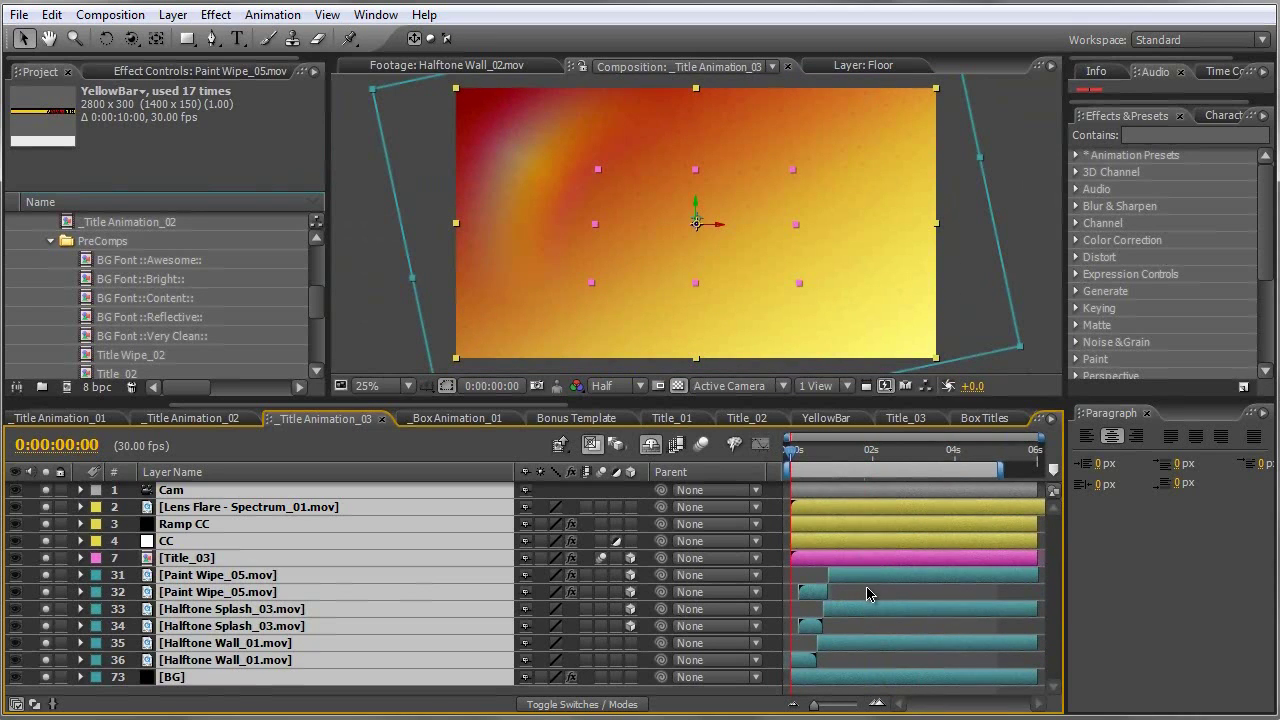
key("F2")
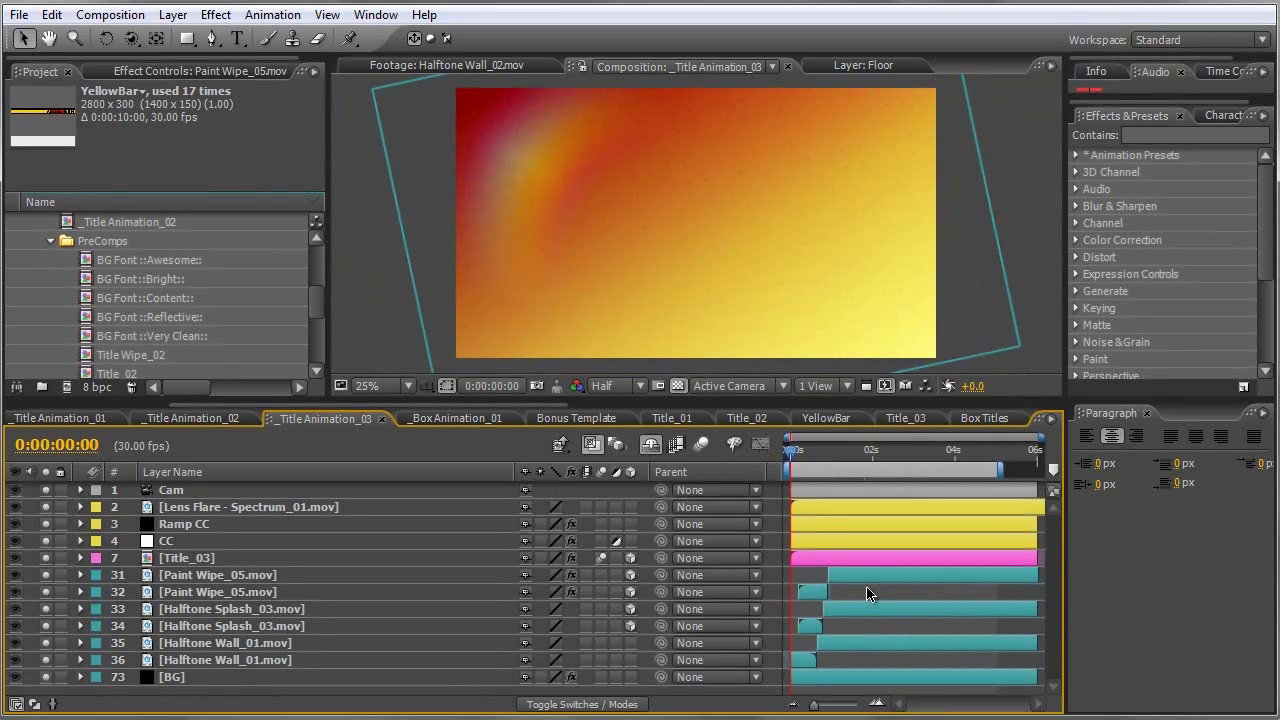
key("space")
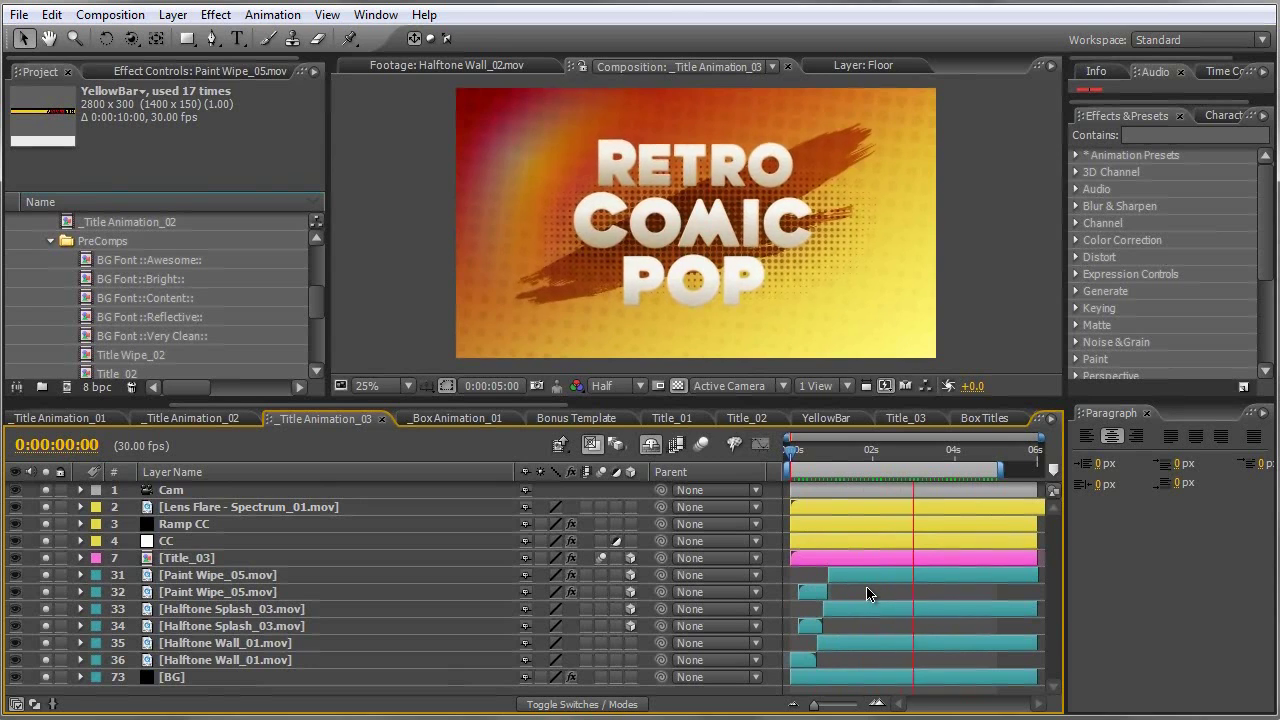
key("space")
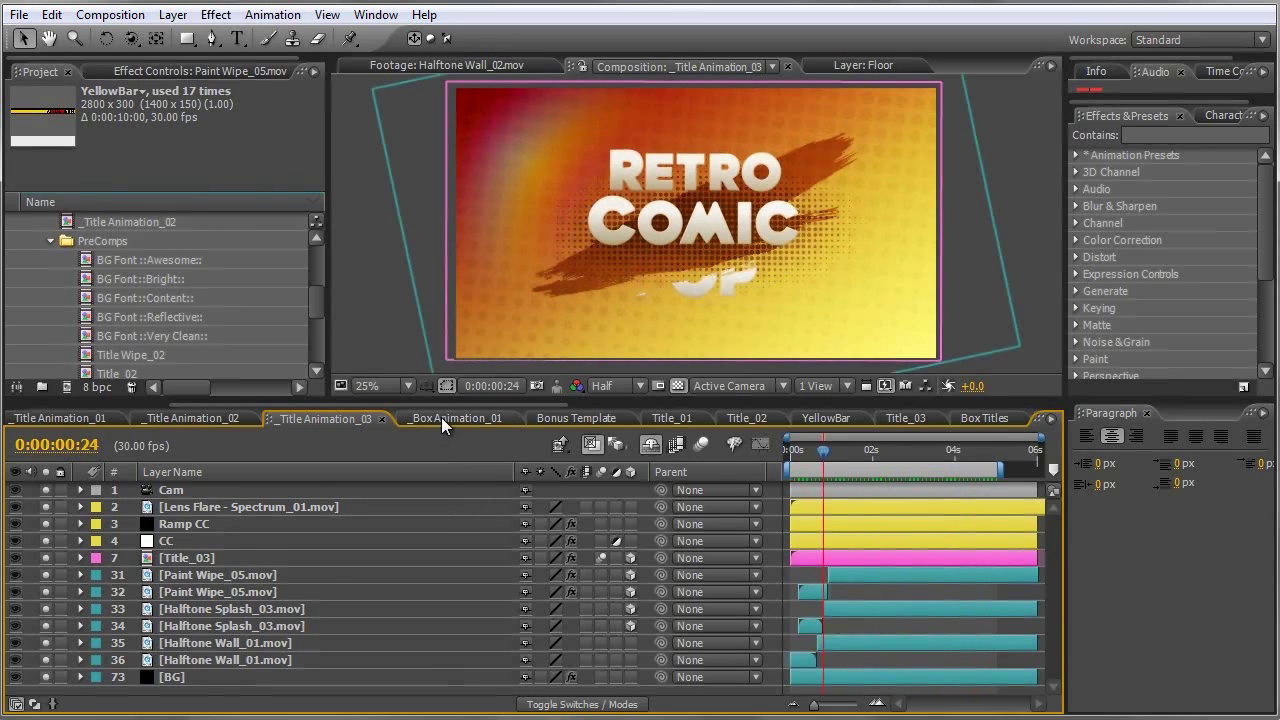
left_click(455, 418)
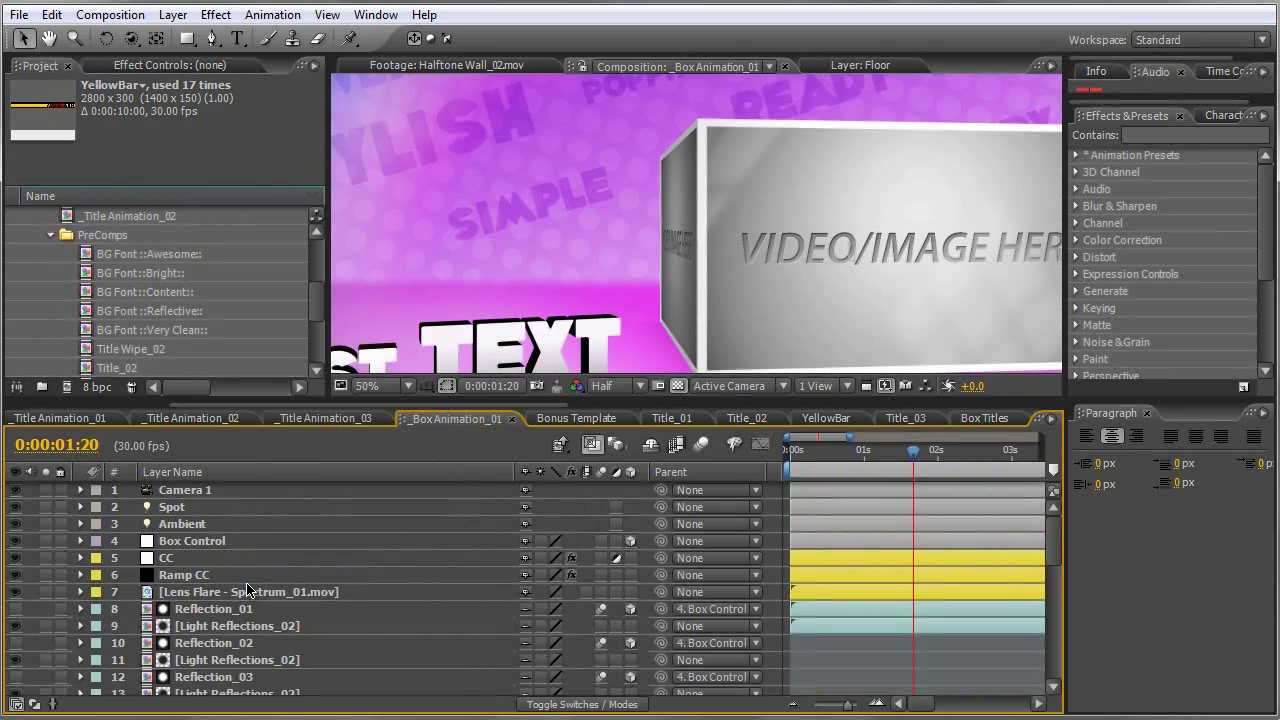
key("grave")
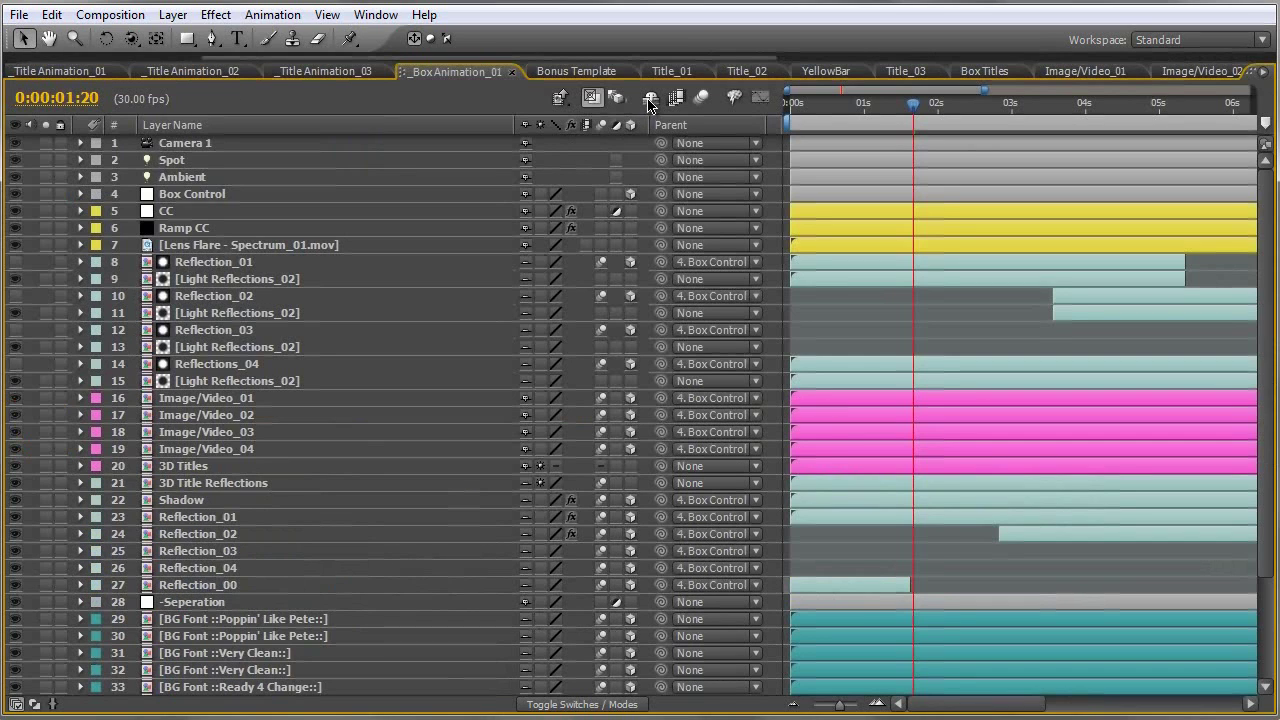
left_click(650, 97)
key("h")
left_click_drag(487, 556, 870, 555)
key("v")
key("semicolon")
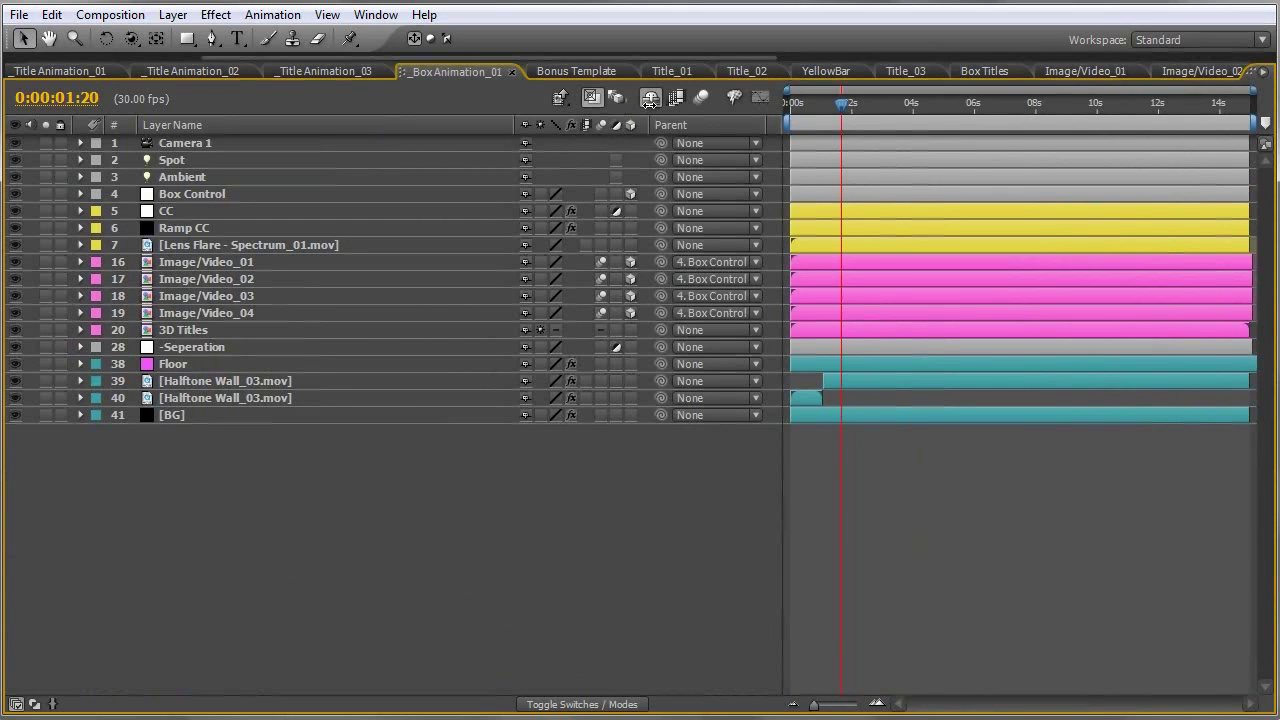
left_click(650, 97)
key("h")
left_click_drag(340, 462, 352, 245)
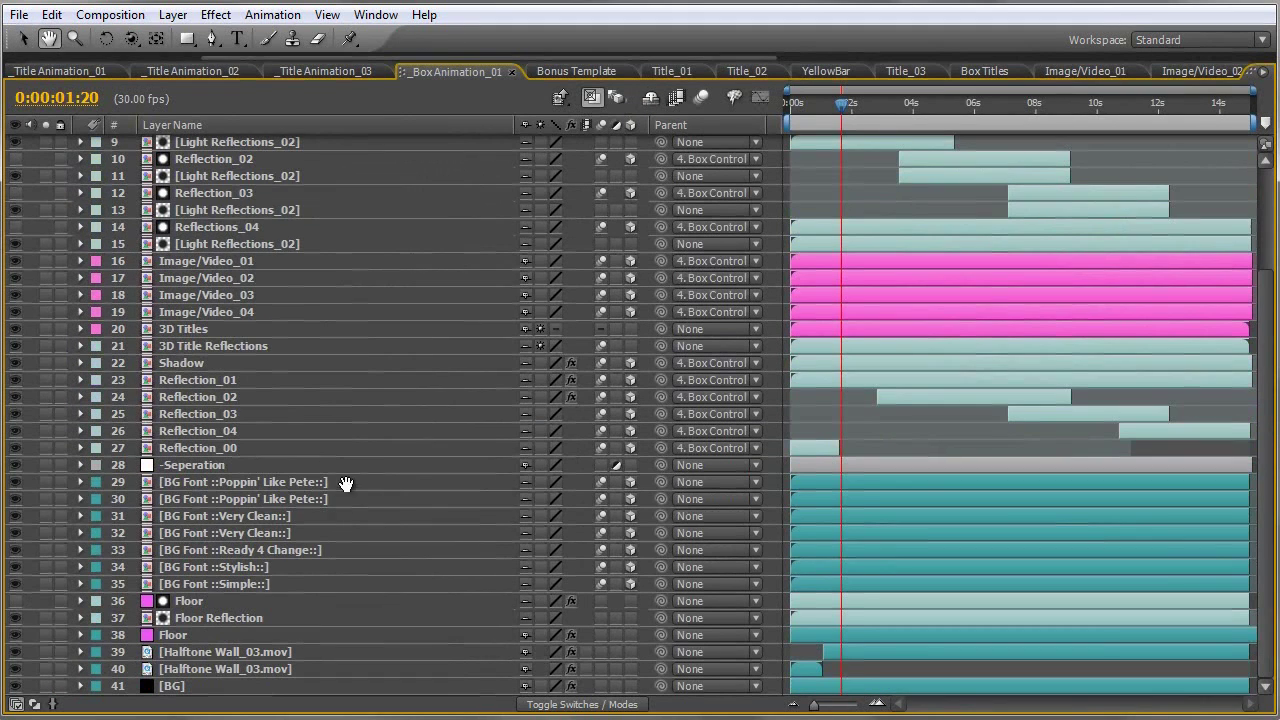
left_click_drag(957, 363, 857, 377)
scroll(222, 268, "up", 5)
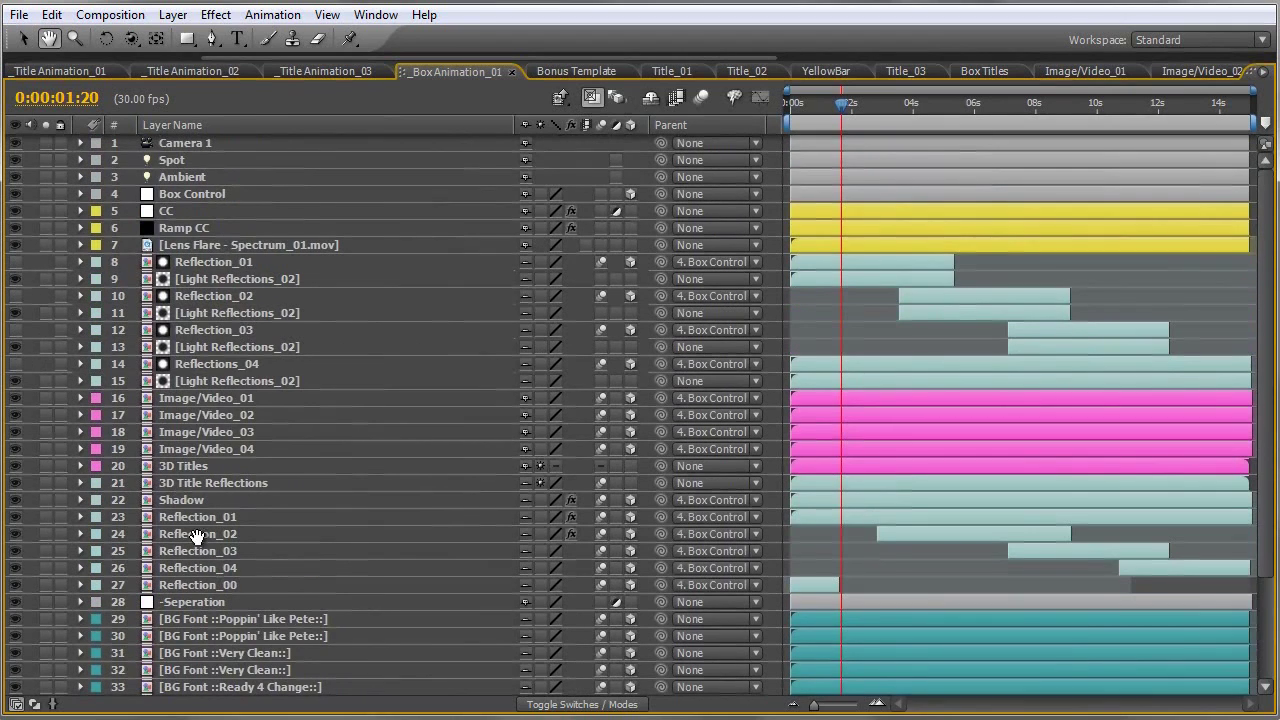
key("v")
left_click(650, 97)
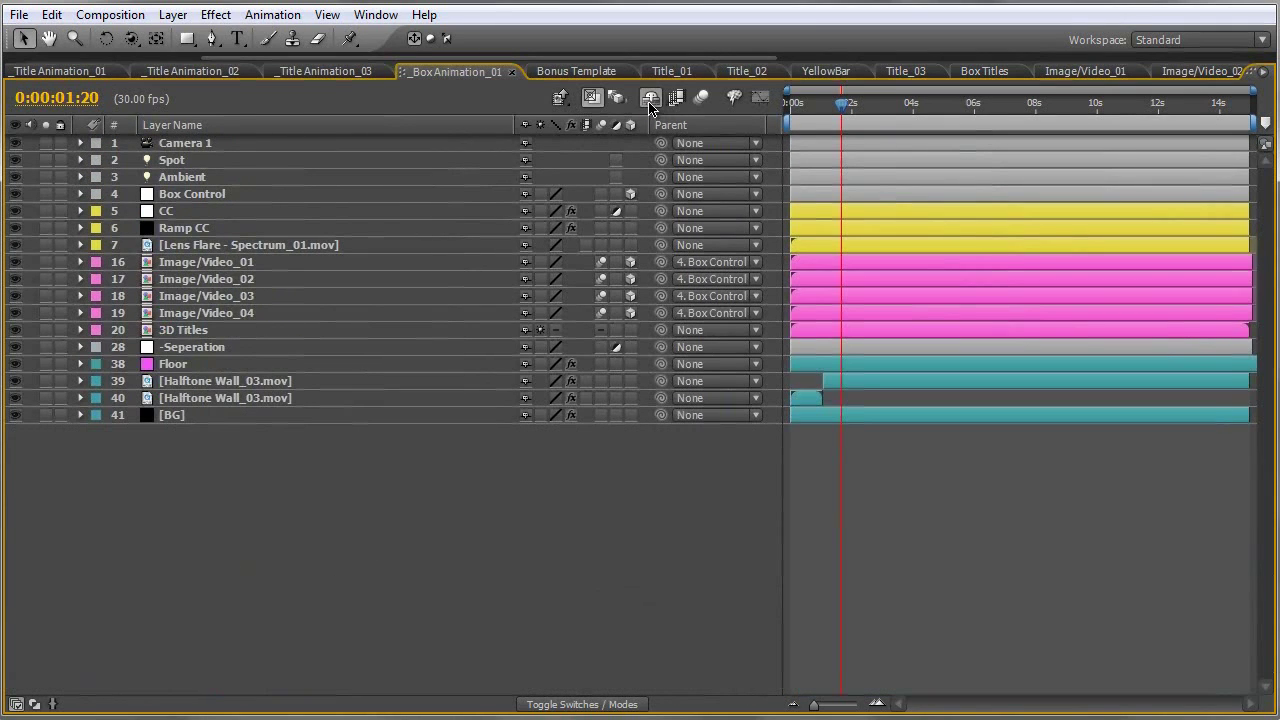
key("grave")
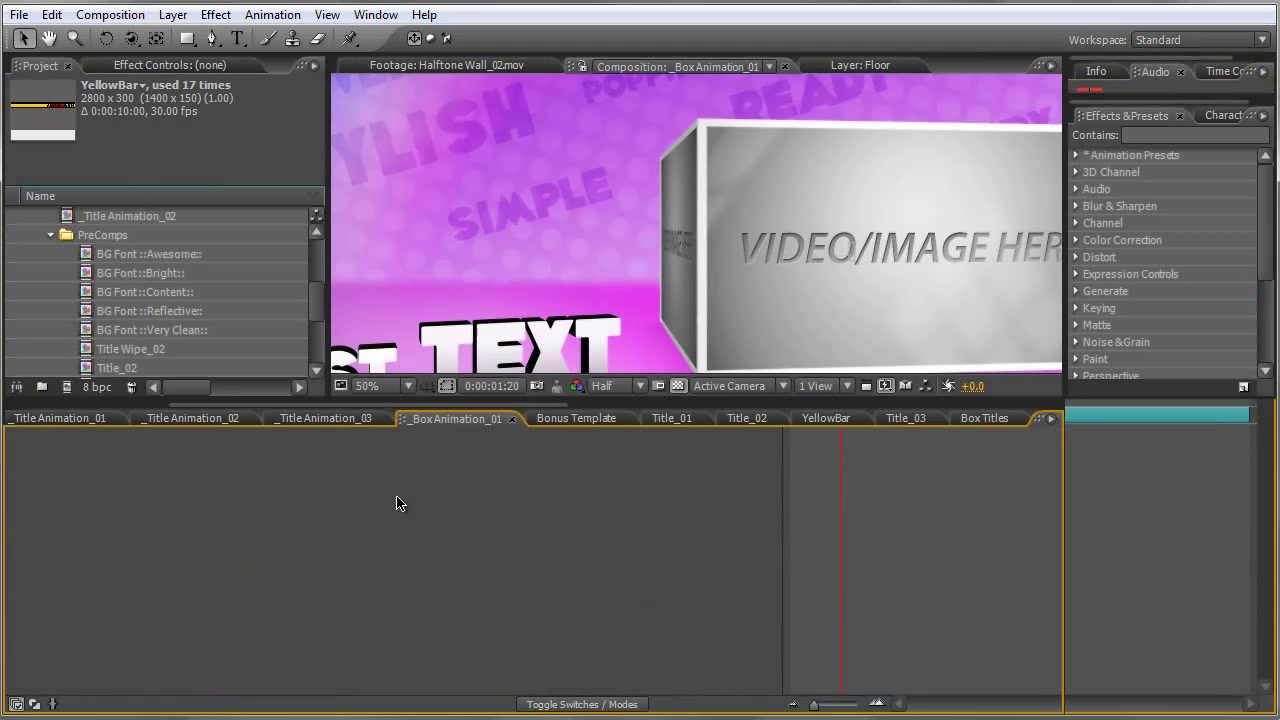
scroll(678, 345, "down", 1)
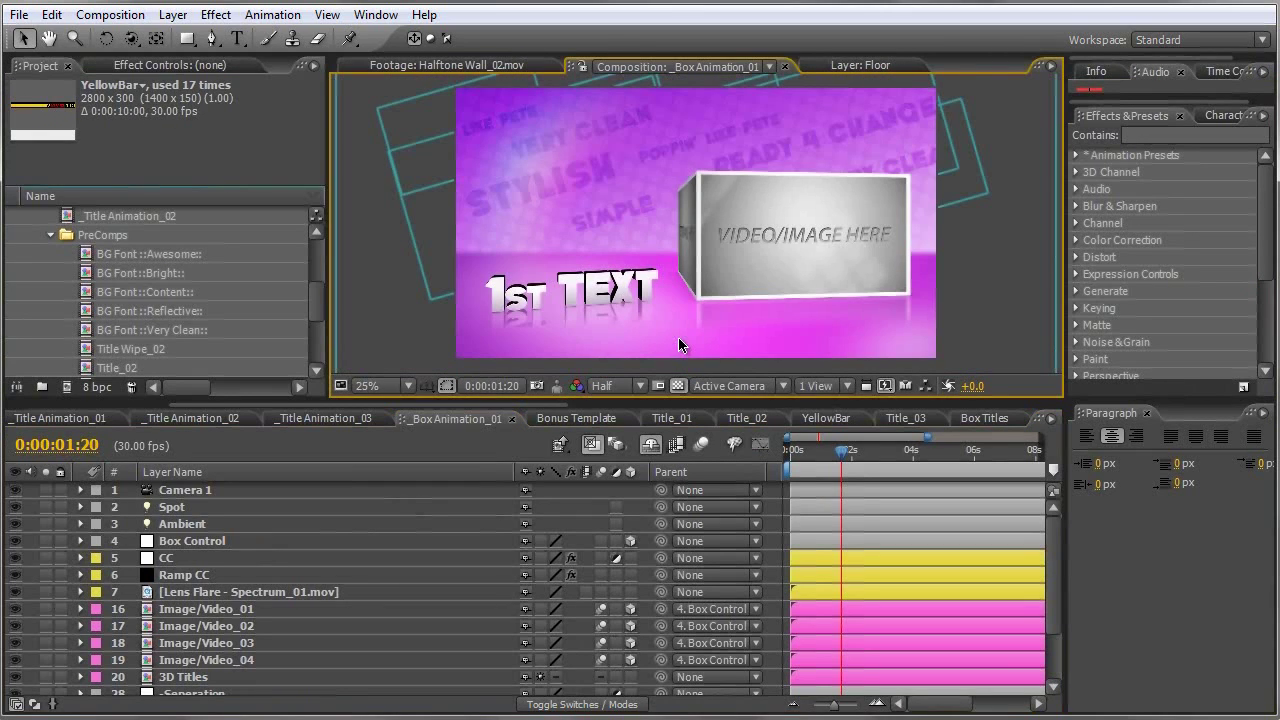
left_click(975, 452)
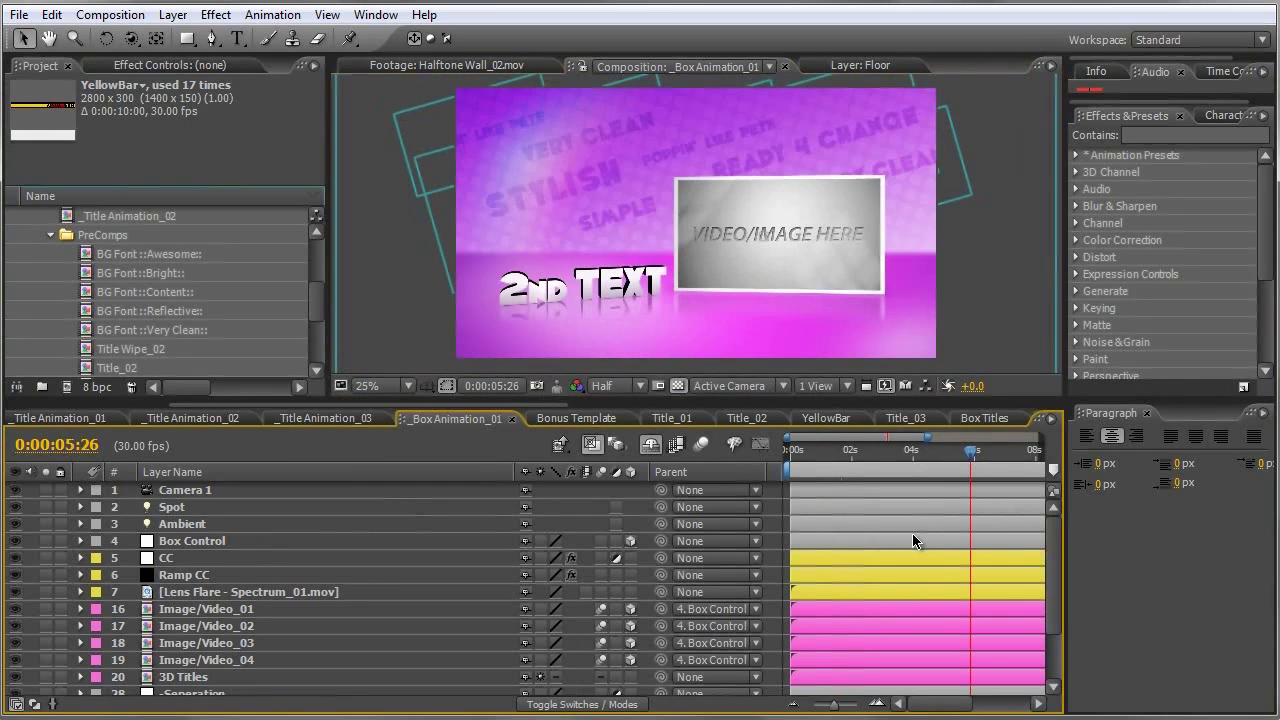
key("minus")
key("minus")
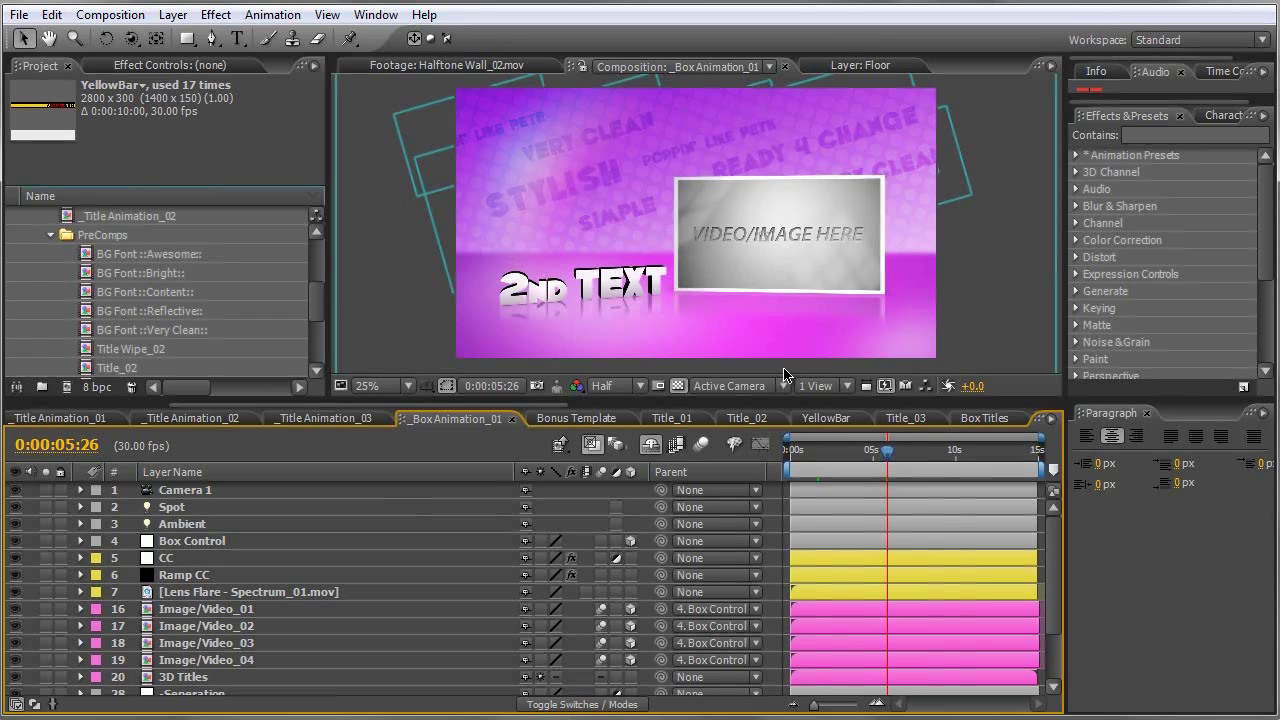
left_click(804, 452)
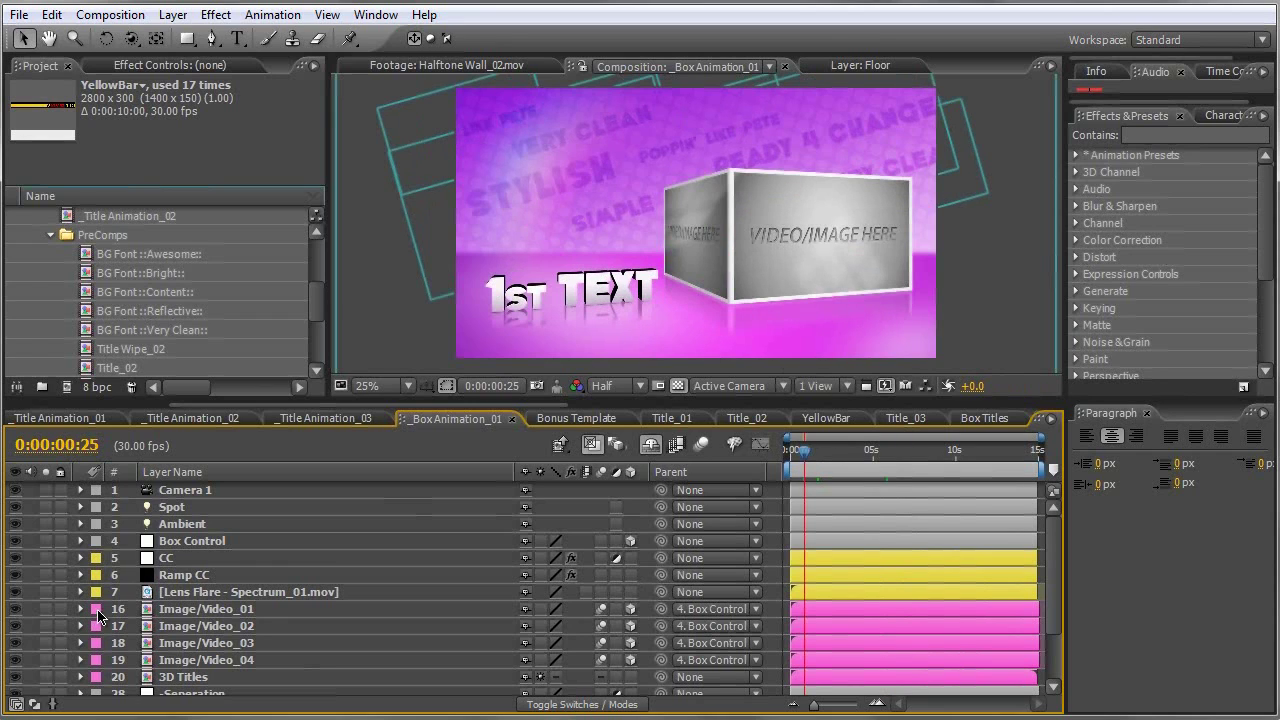
Step: Reveal Camera 1's Position and Point of Interest keyframes in a maximized timeline and scrub the camera move
left_click(218, 495)
key("u")
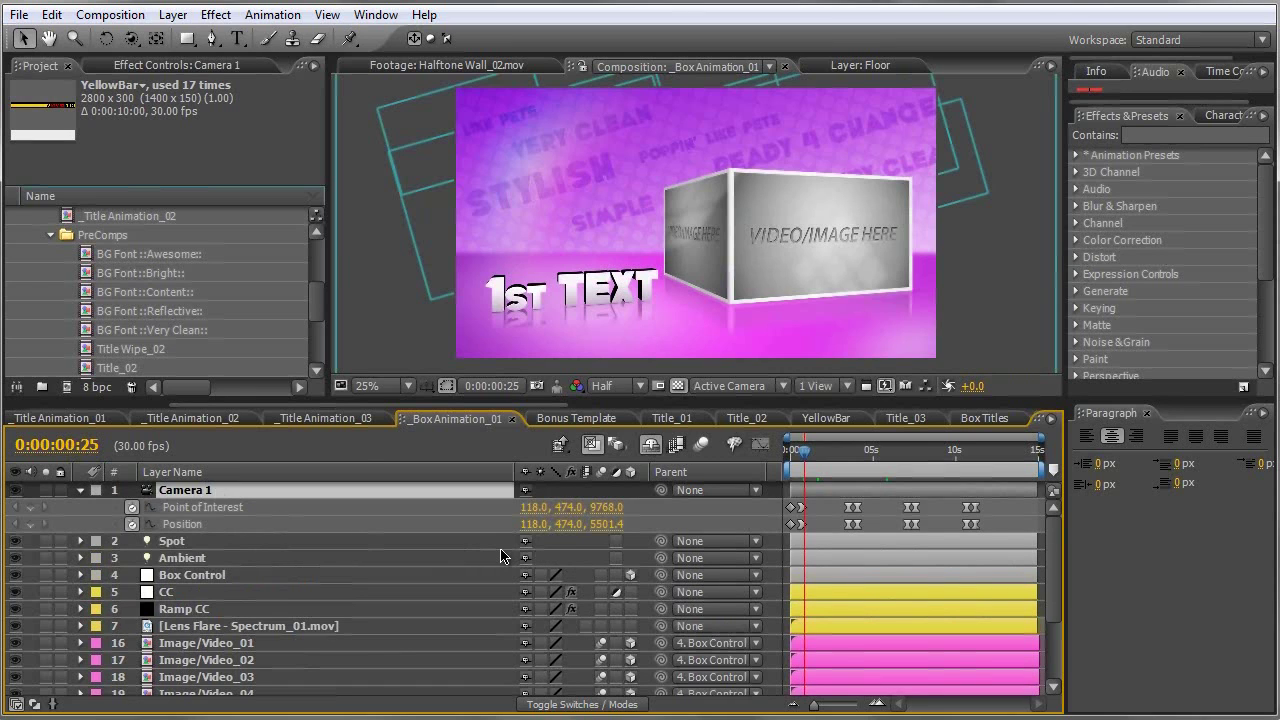
key("grave")
left_click(808, 104)
left_click_drag(808, 104, 808, 108)
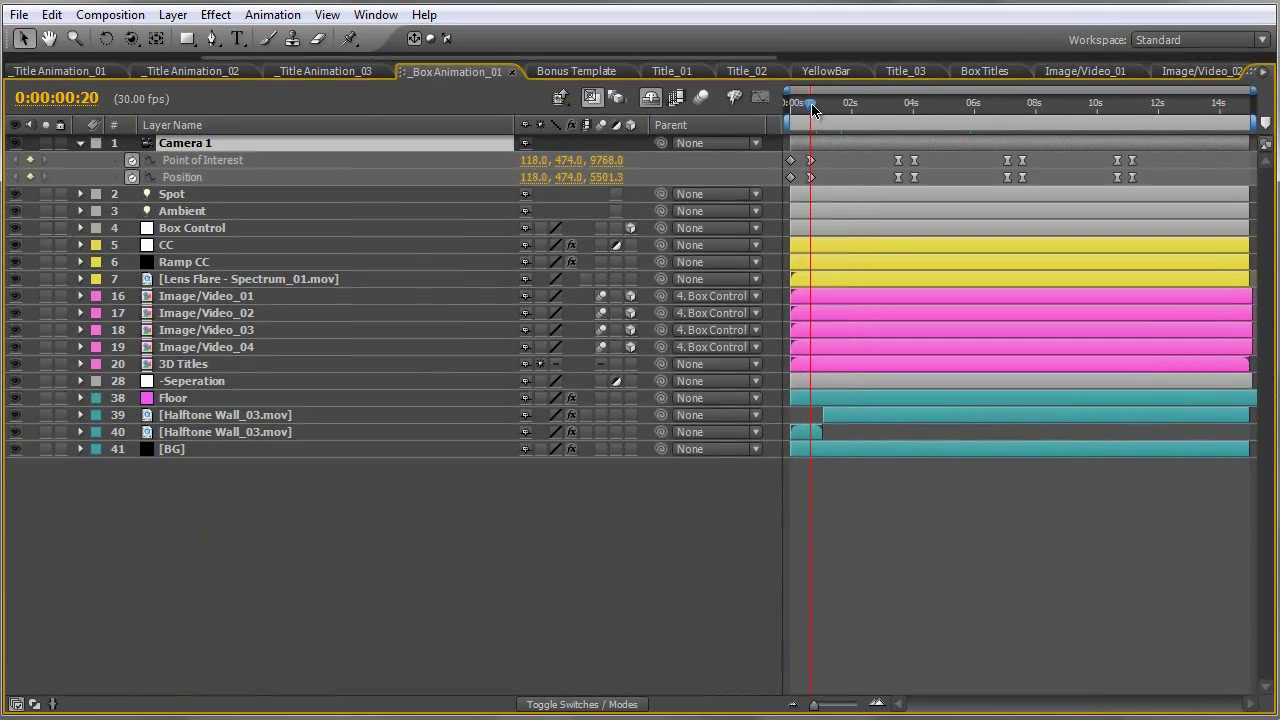
left_click_drag(806, 104, 1026, 116)
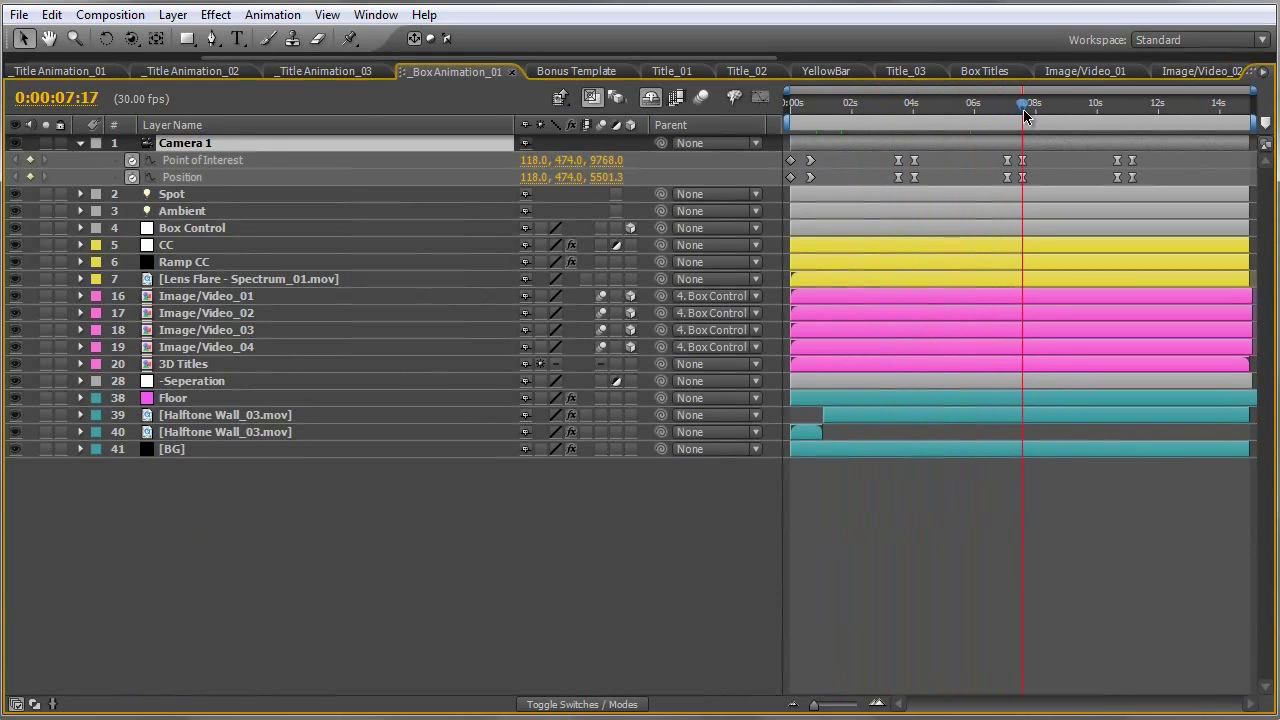
mouse_move(1026, 116)
left_mouse_down()
mouse_move(1157, 124)
mouse_move(790, 118)
left_mouse_up()
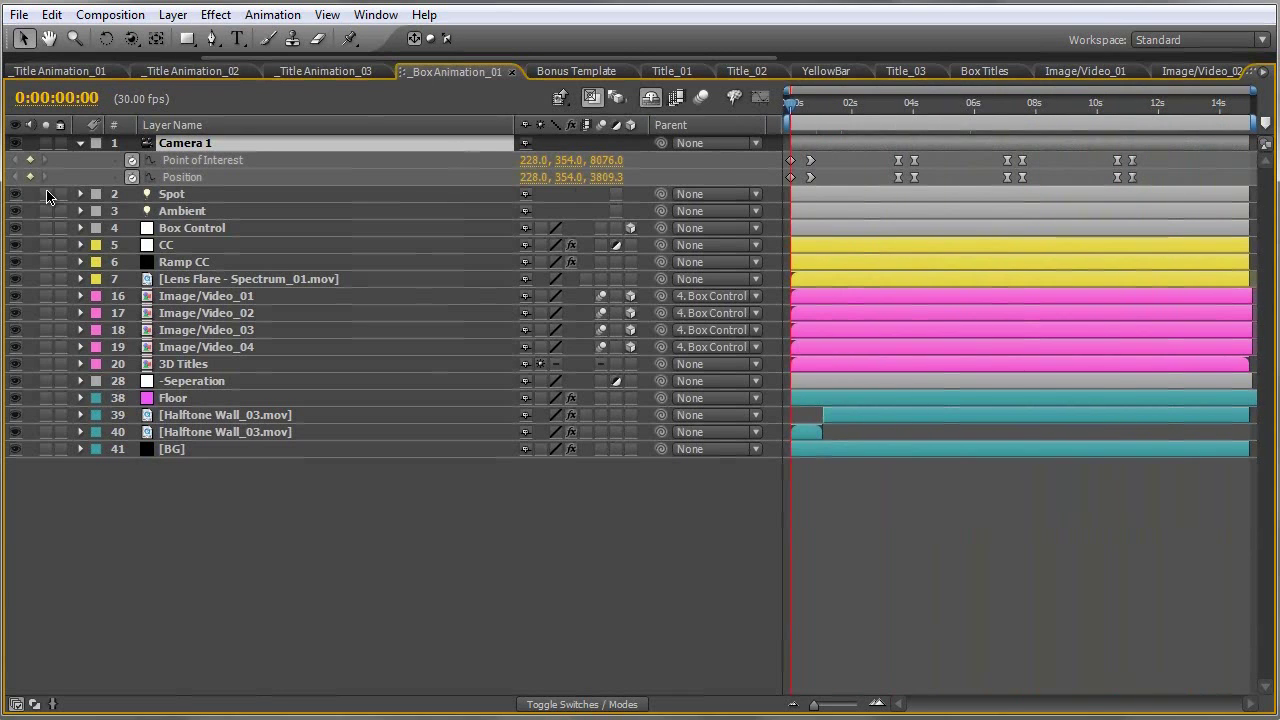
Step: Reveal Box Control's Y Rotation keyframes and scrub past the first rotation to 270°
left_click(181, 230)
key("u")
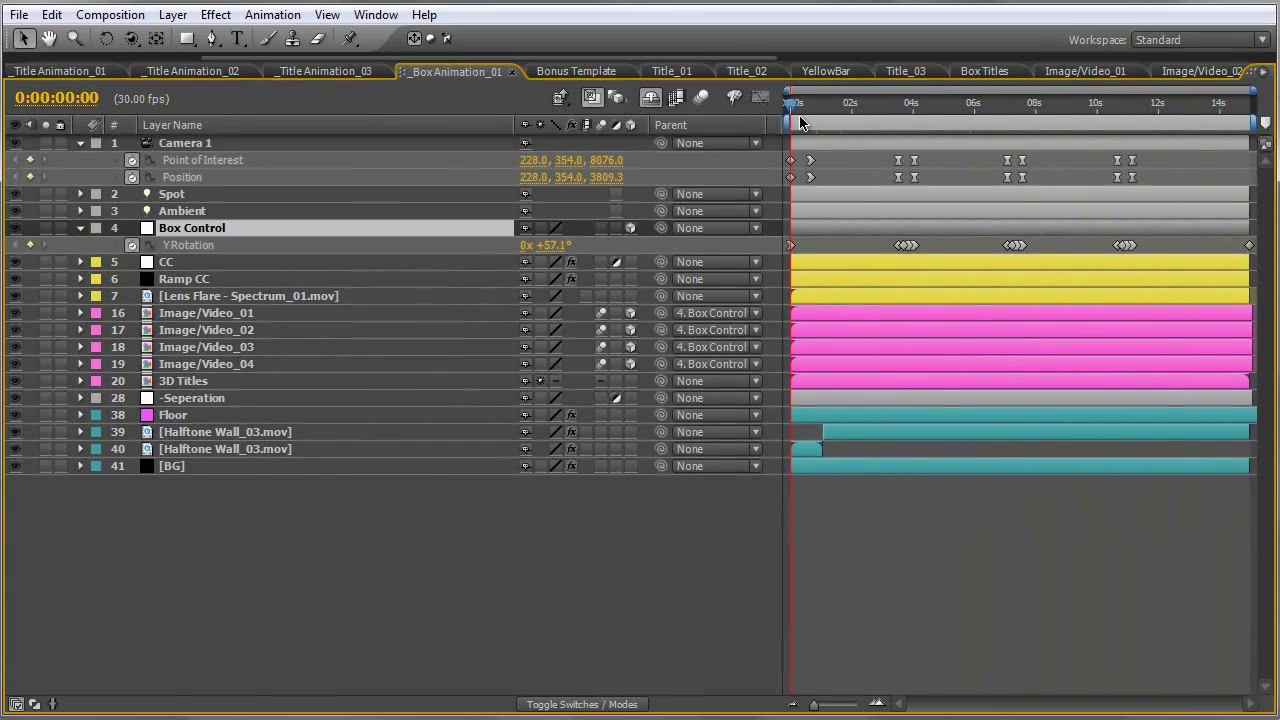
left_click_drag(793, 104, 910, 128)
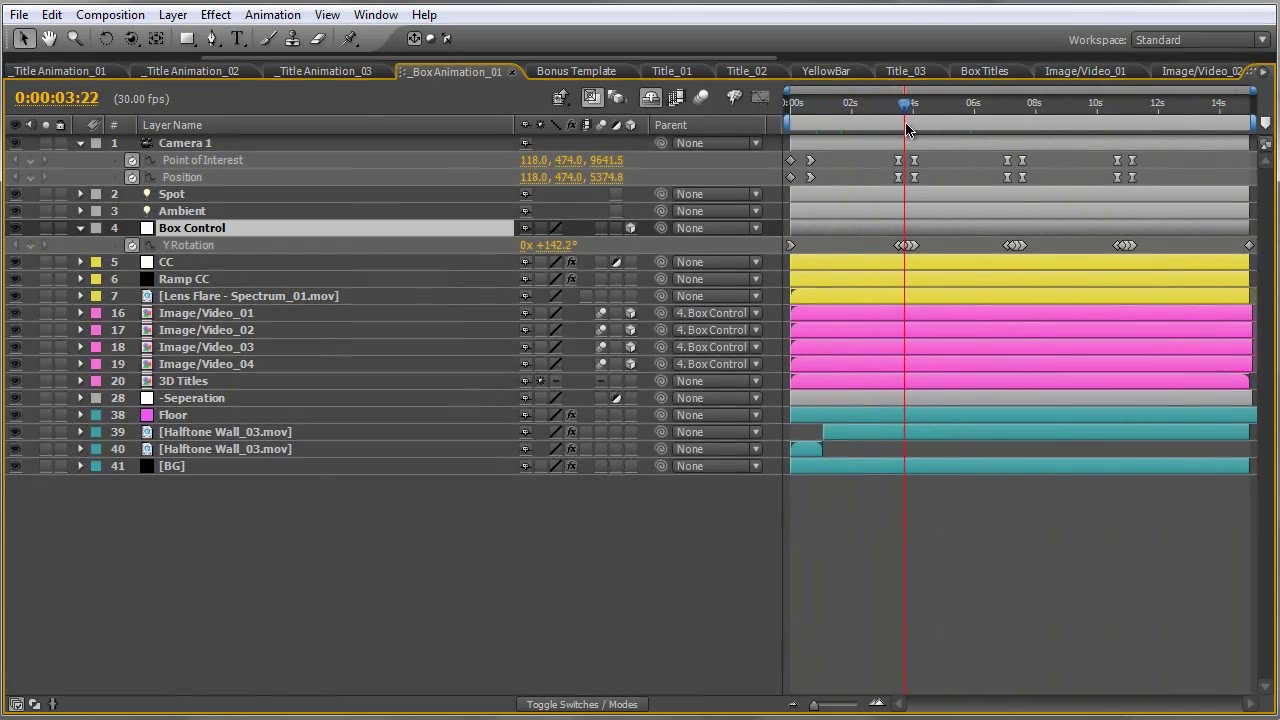
left_click_drag(910, 128, 1080, 134)
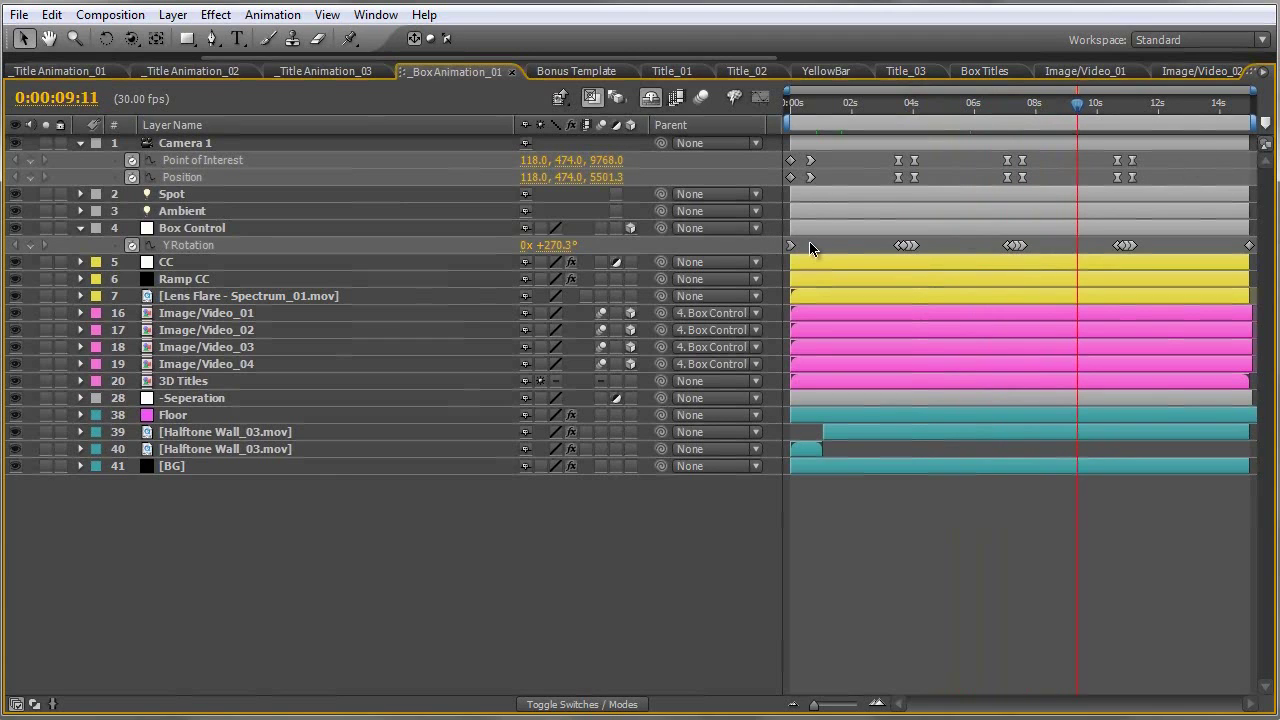
Step: Look through the Image/Video layers and open the Image/Video_01 precomp
left_click(220, 313)
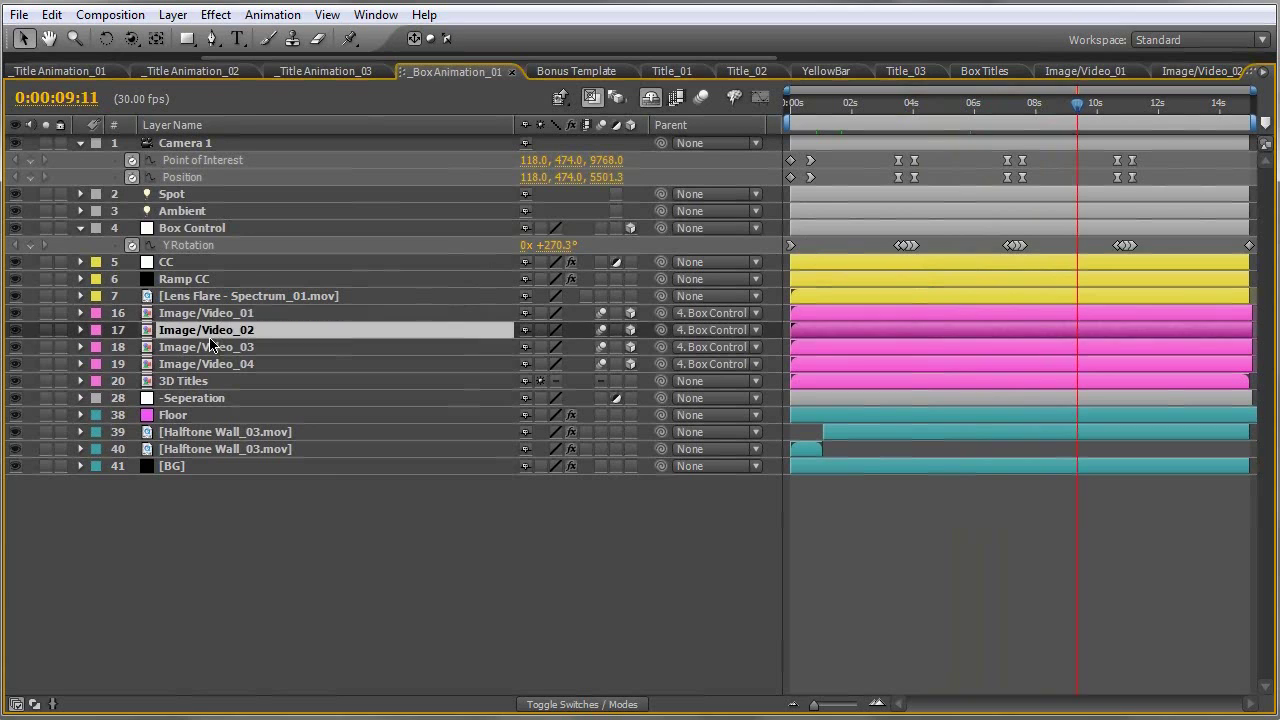
left_click(214, 347)
left_click(208, 382)
left_click(212, 347)
left_click(210, 313)
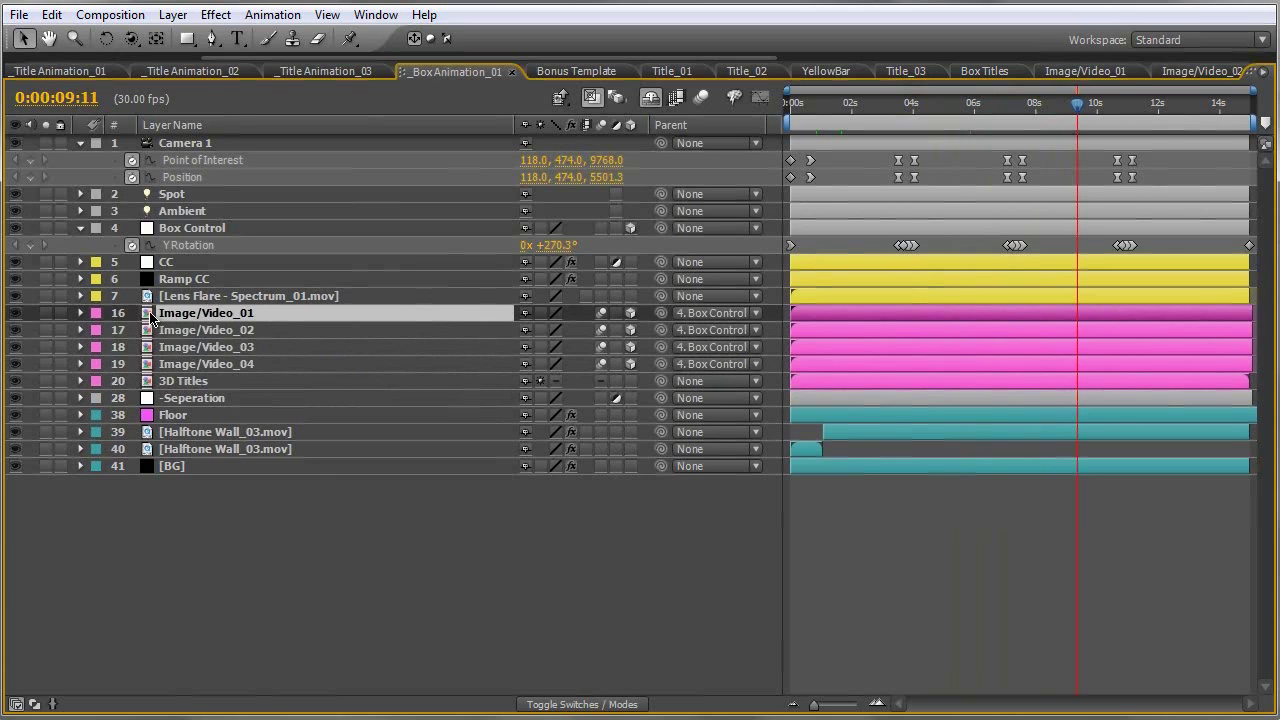
double_click(152, 318)
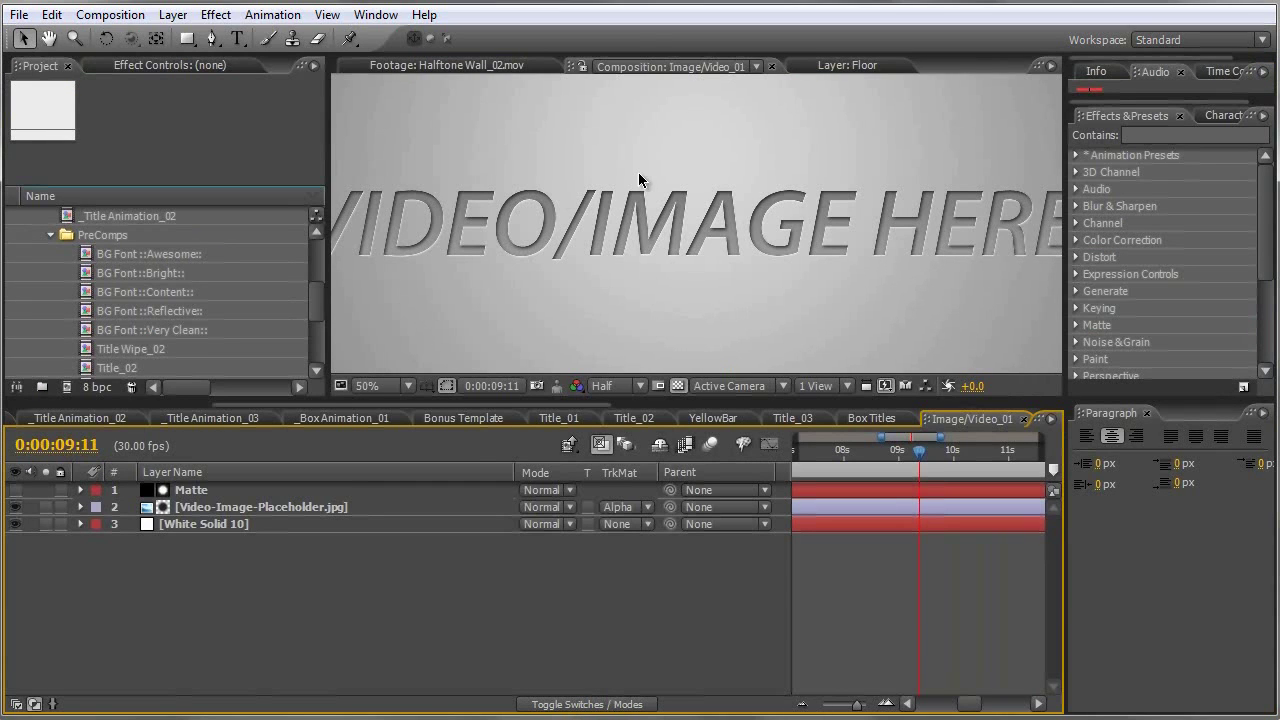
scroll(640, 180, "down", 2)
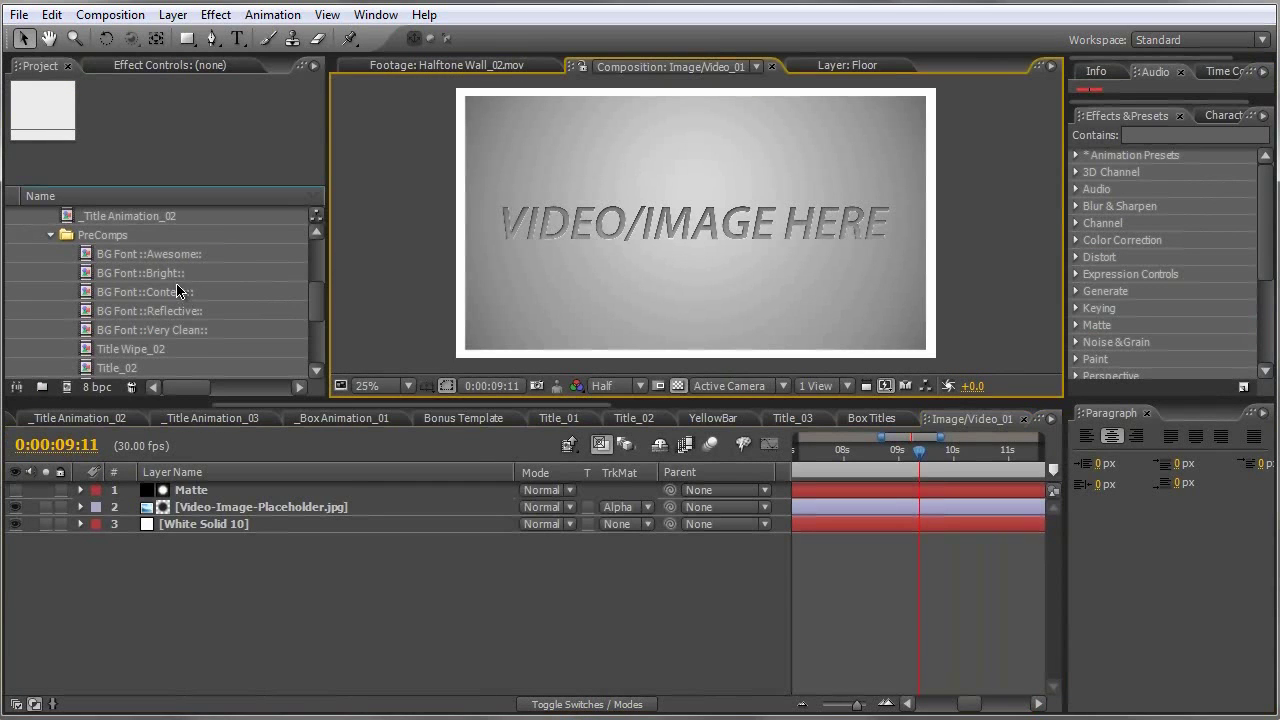
left_click_drag(319, 301, 319, 370)
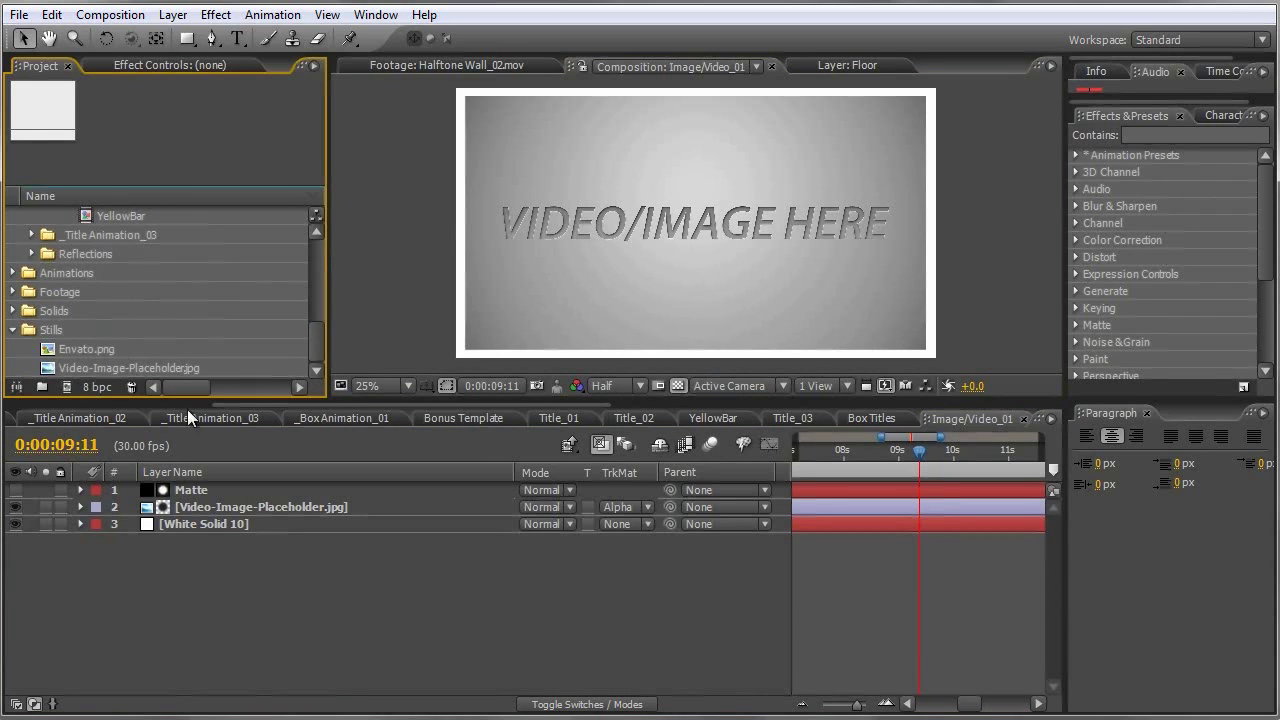
Step: Replace the placeholder image layer with Envato.png from the Project panel
left_click(228, 508)
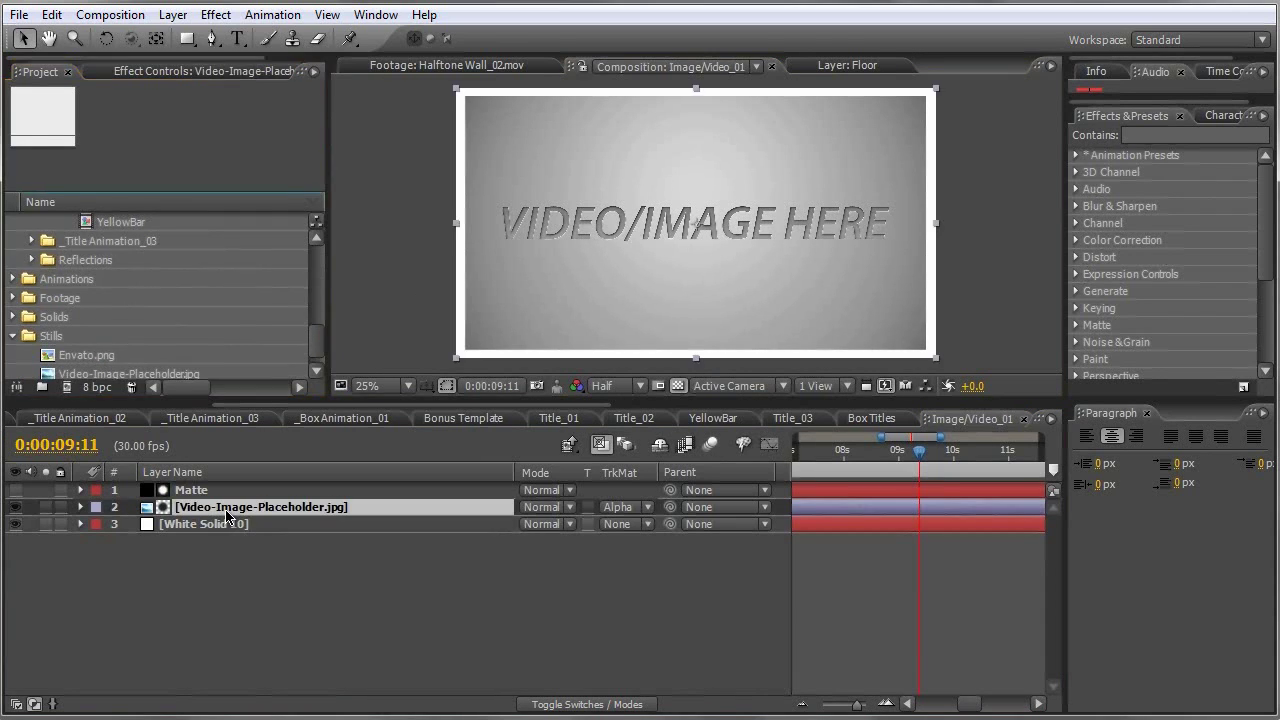
left_click_drag(314, 343, 314, 365)
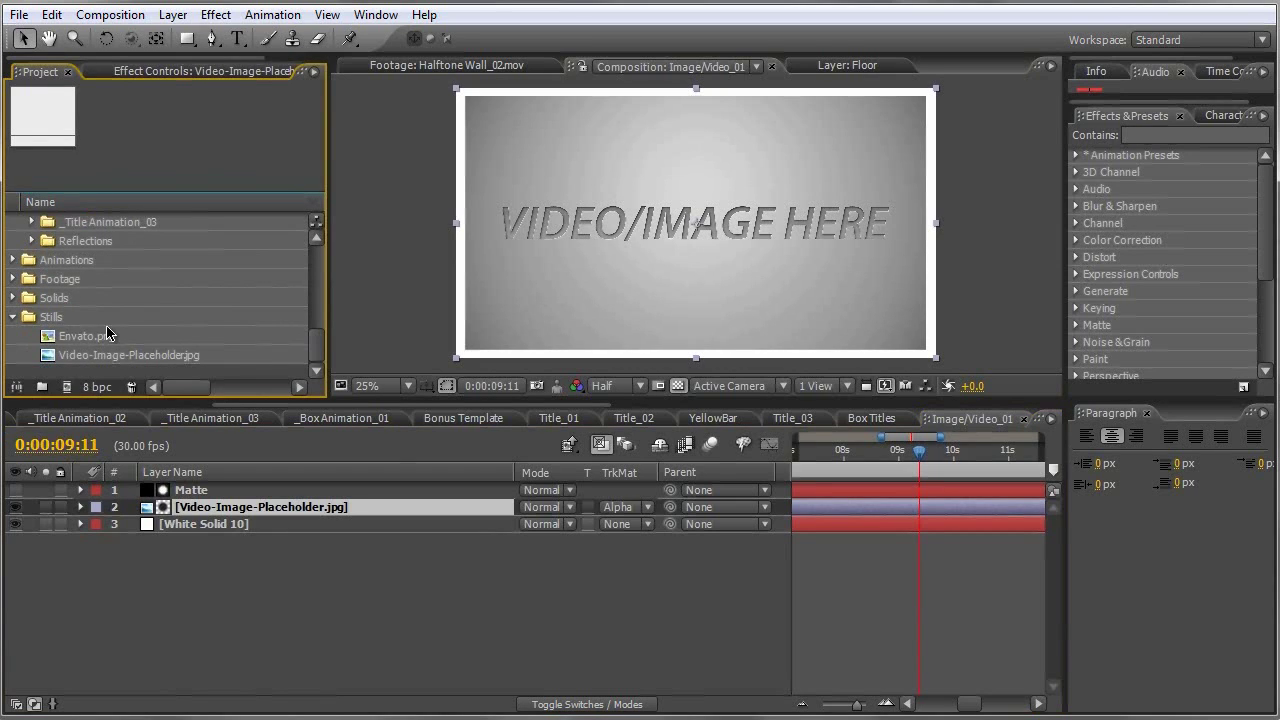
left_click(77, 338)
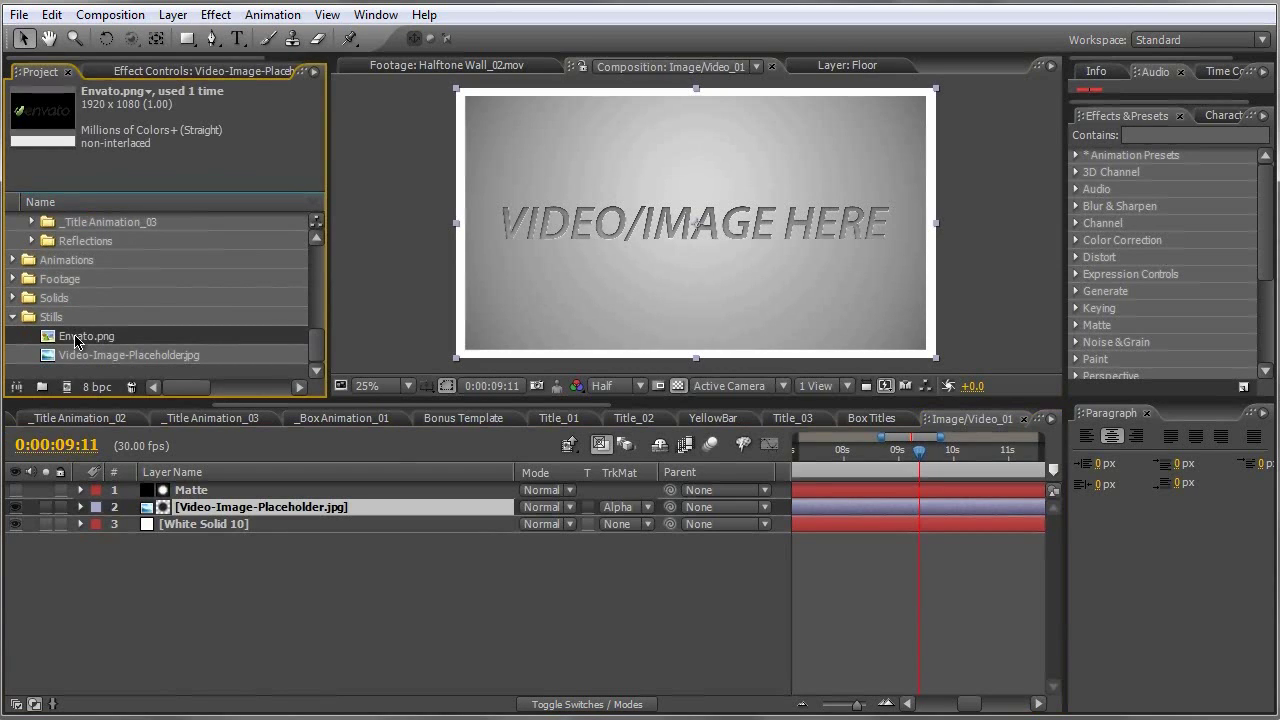
left_click_drag(77, 338, 195, 510, "alt")
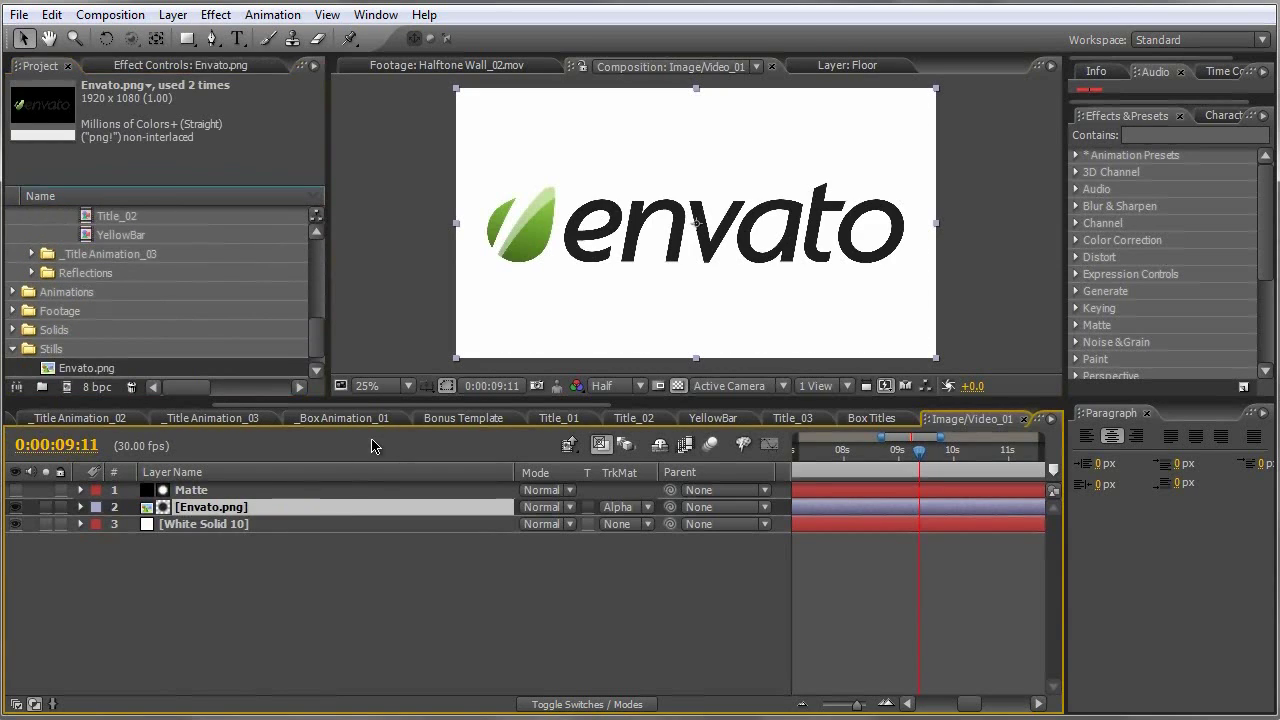
left_click(345, 418)
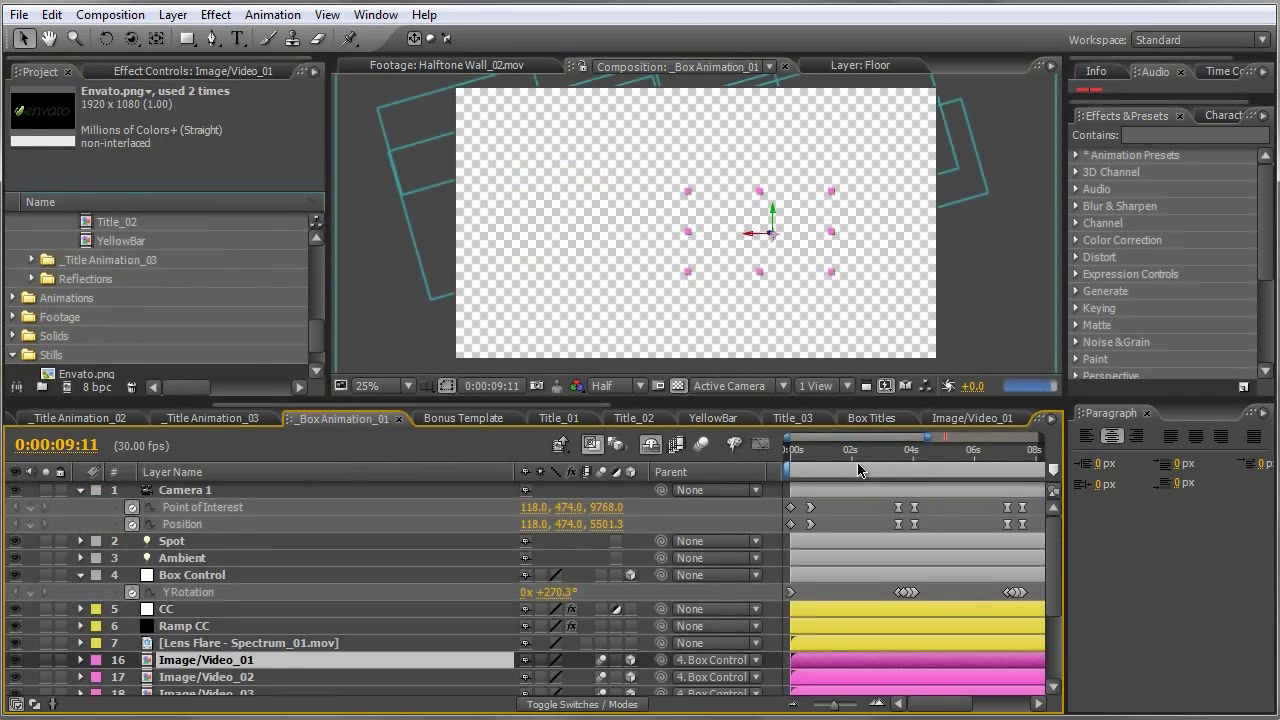
left_click_drag(920, 452, 843, 455)
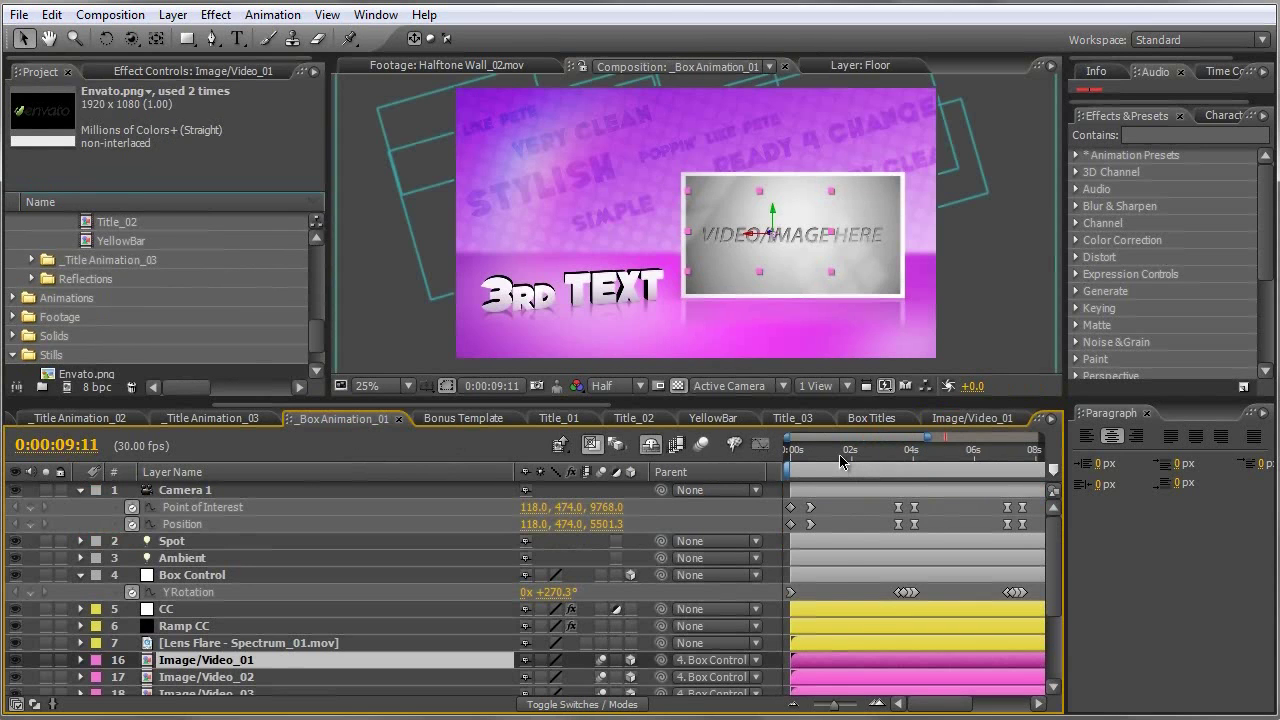
left_click(988, 305)
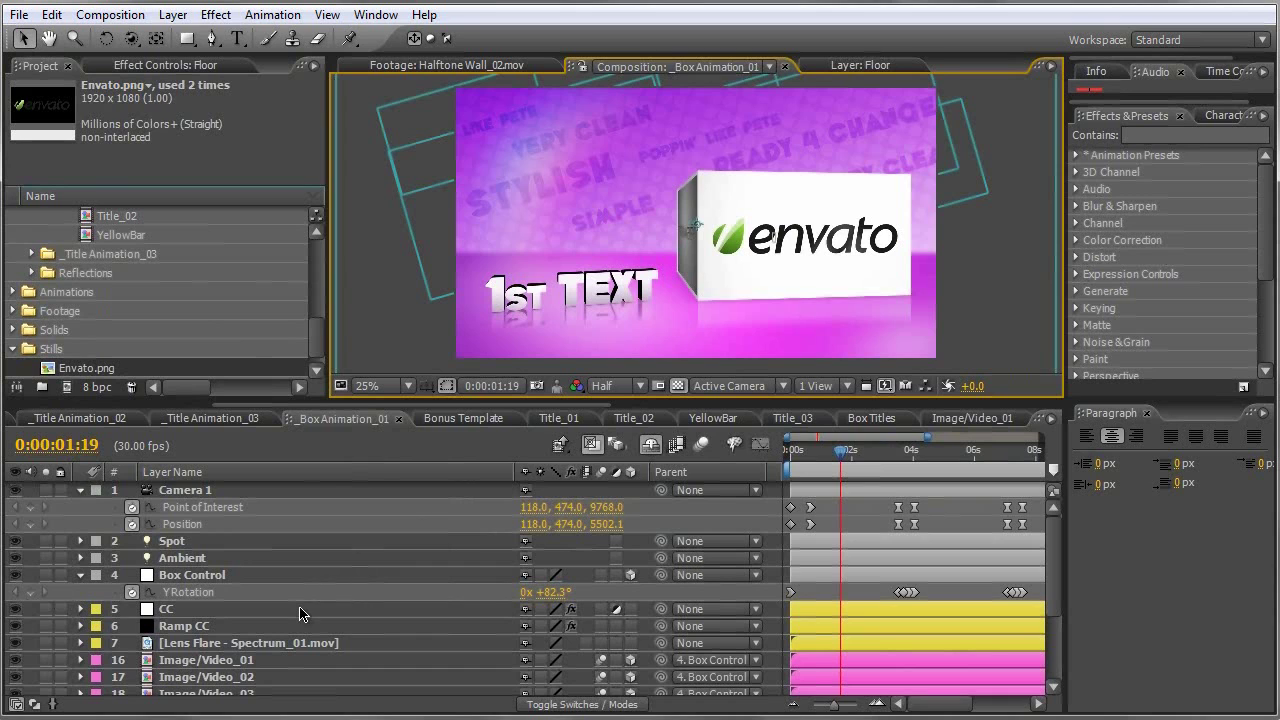
key("grave")
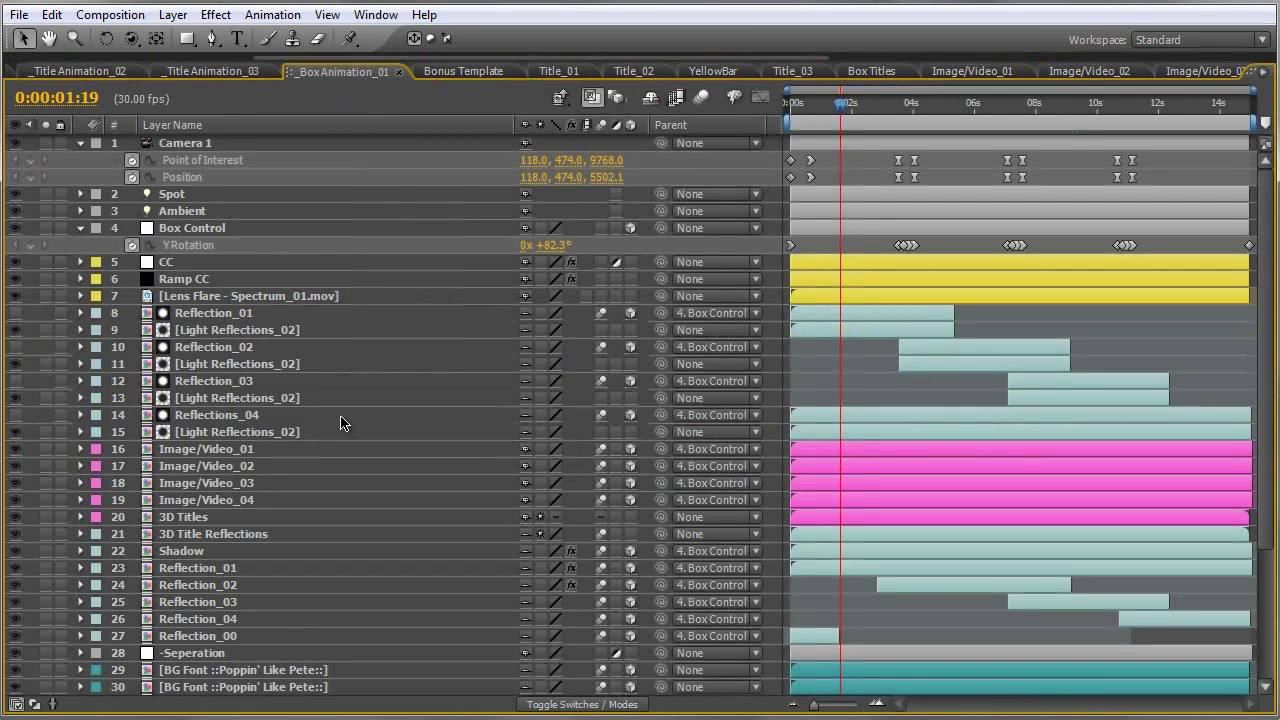
key("h")
left_click_drag(340, 422, 326, 311)
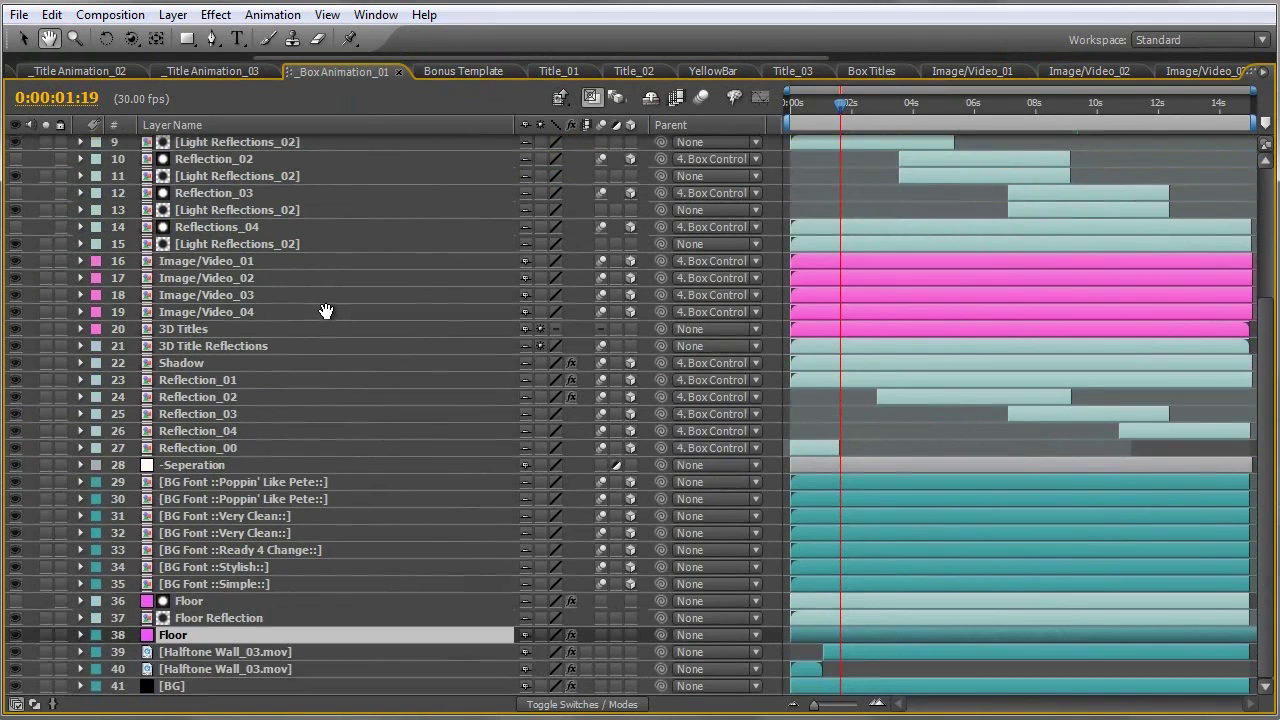
key("v")
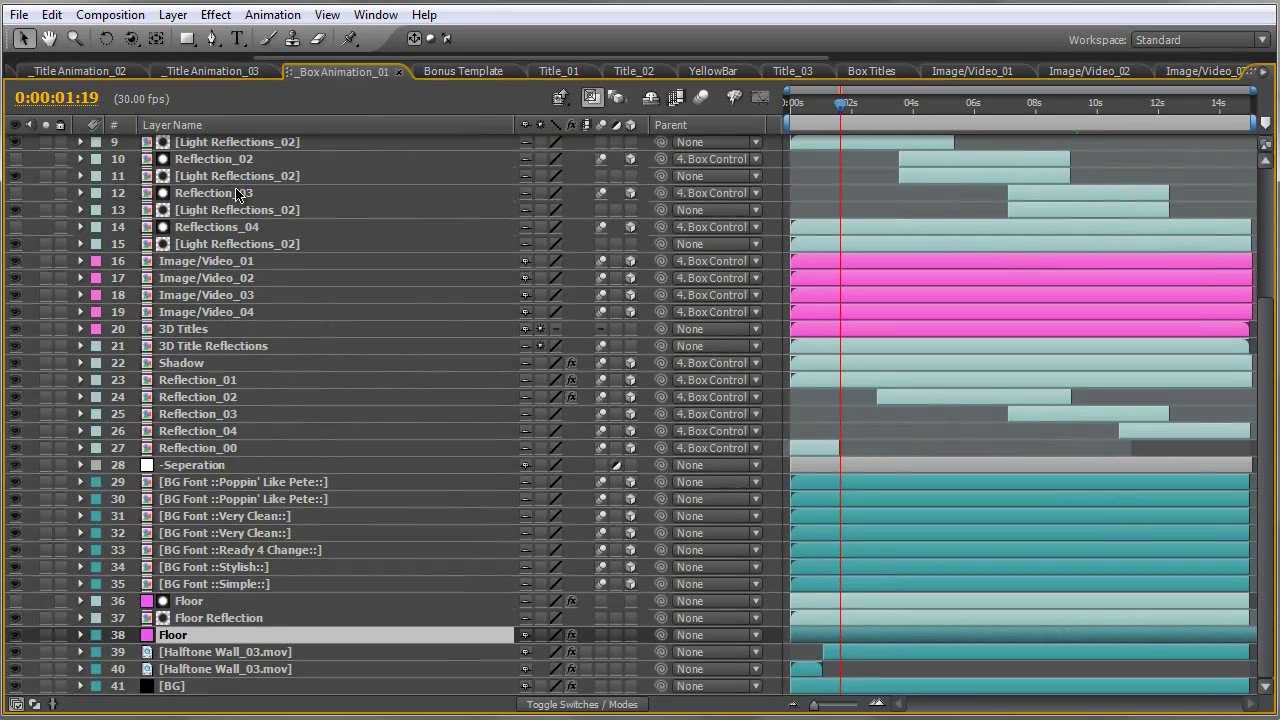
scroll(240, 200, "up", 3)
key("h")
scroll(230, 450, "down", 3)
scroll(230, 450, "up", 2)
scroll(238, 500, "up", 2)
scroll(238, 500, "down", 3)
key("v")
left_click(197, 484)
left_click(200, 534)
left_click(197, 570)
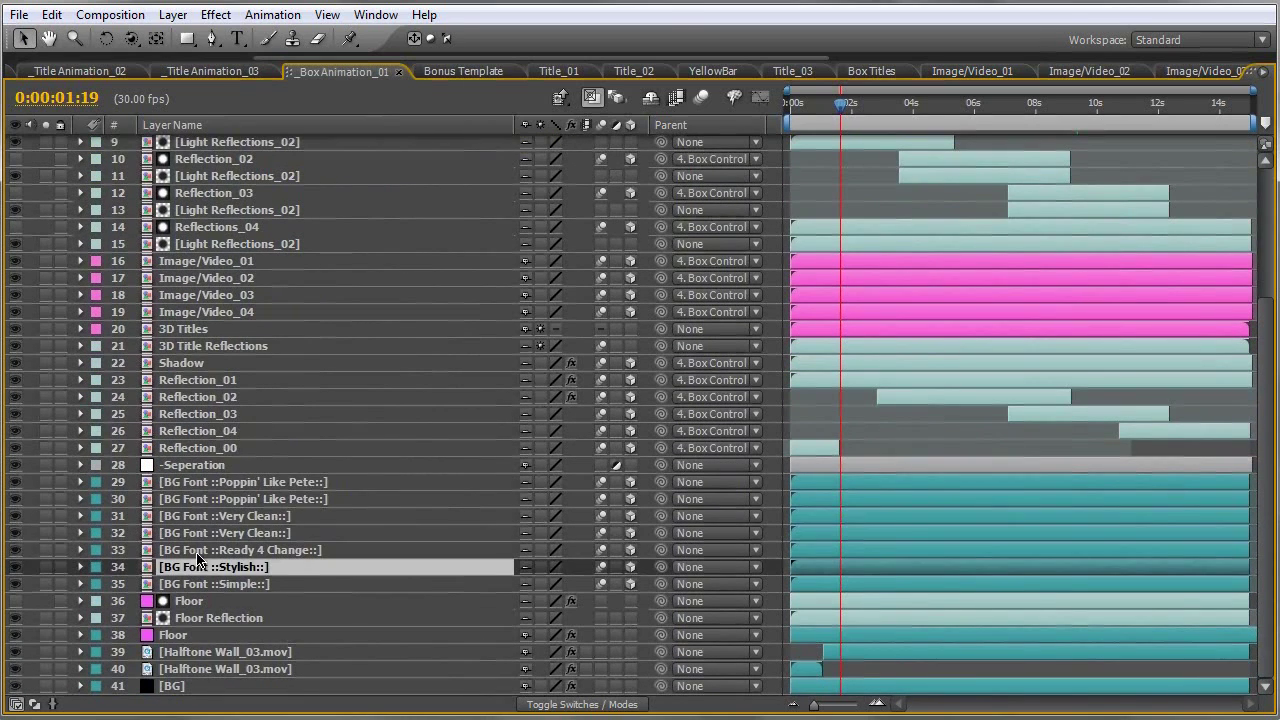
left_click(268, 483)
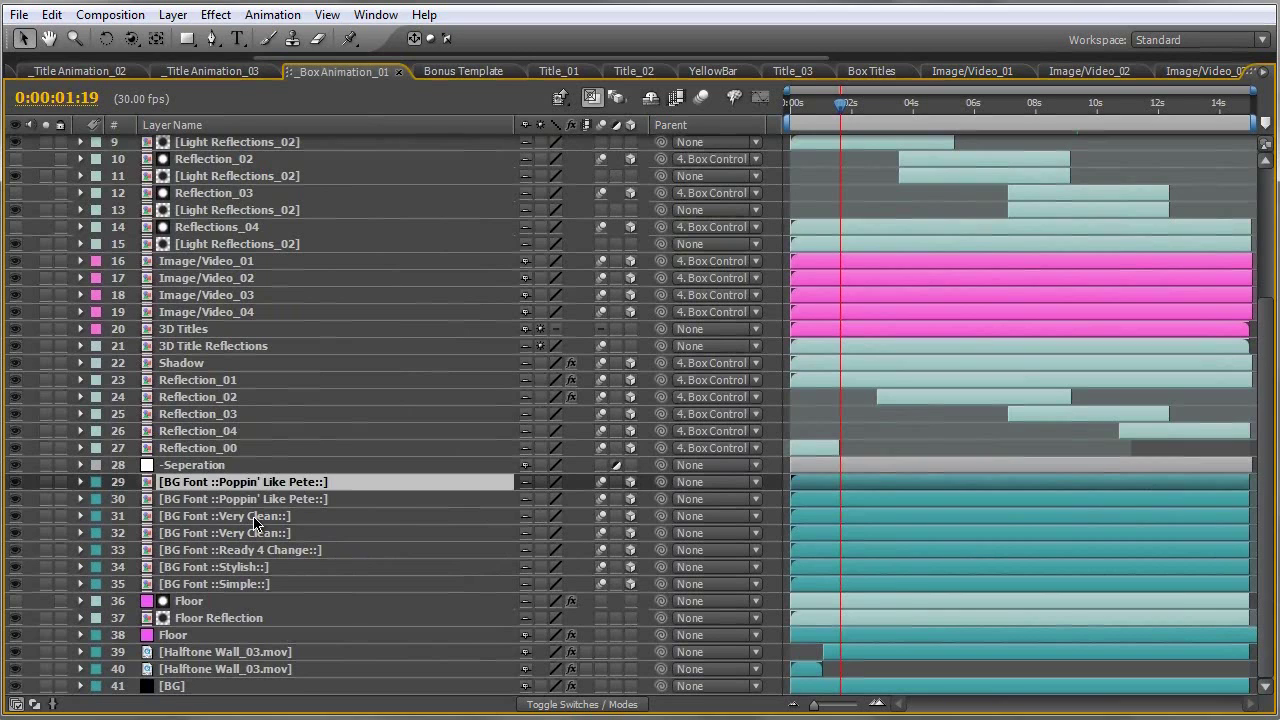
left_click(255, 517)
left_click(237, 585)
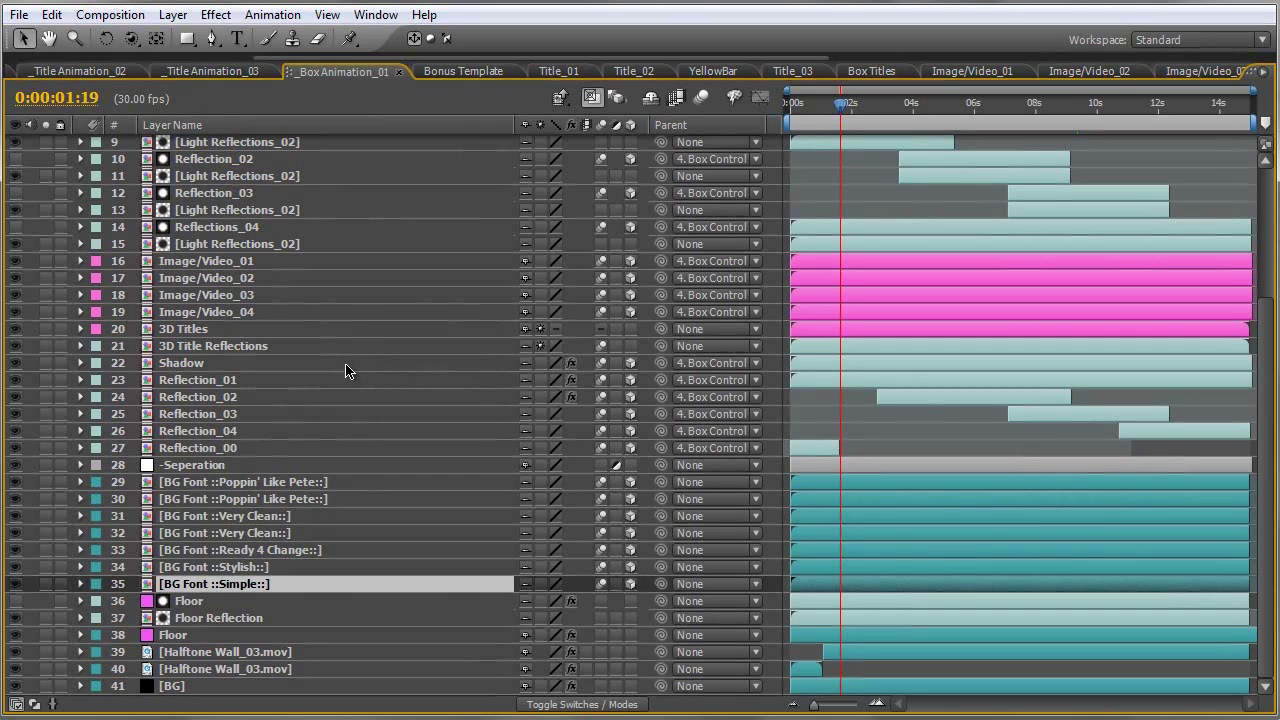
scroll(340, 360, "up", 5)
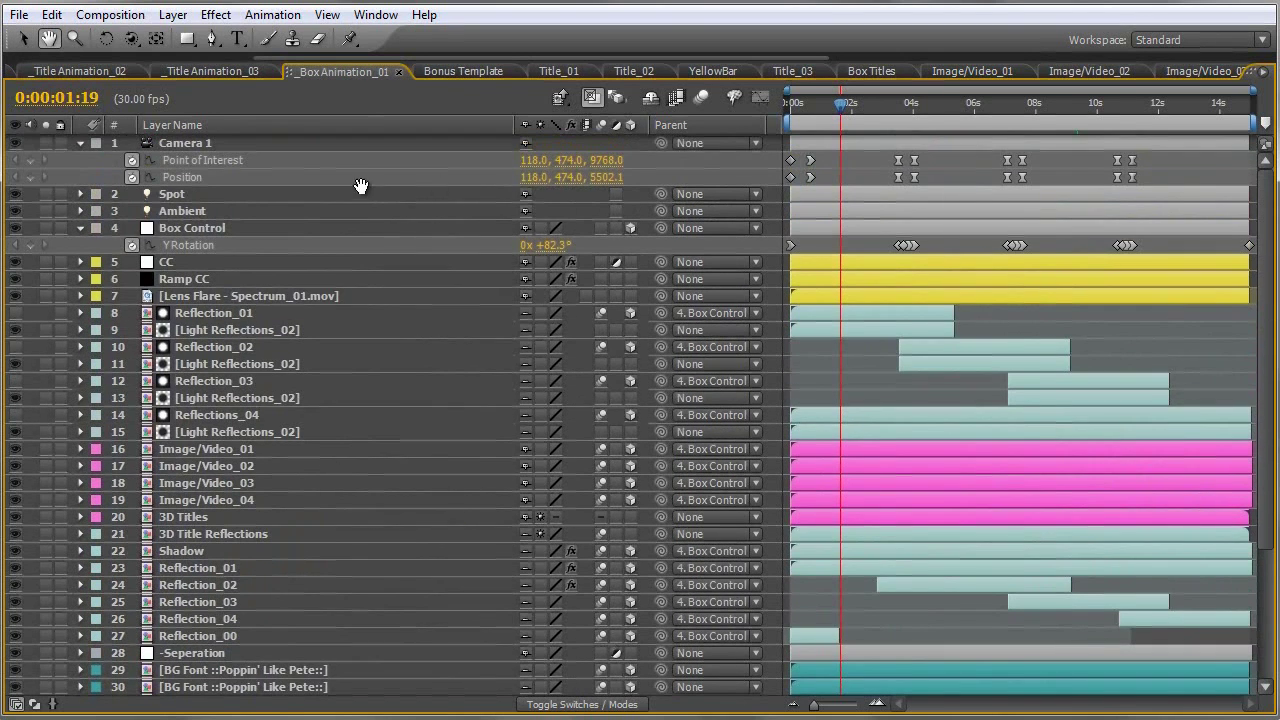
scroll(373, 300, "down", 5)
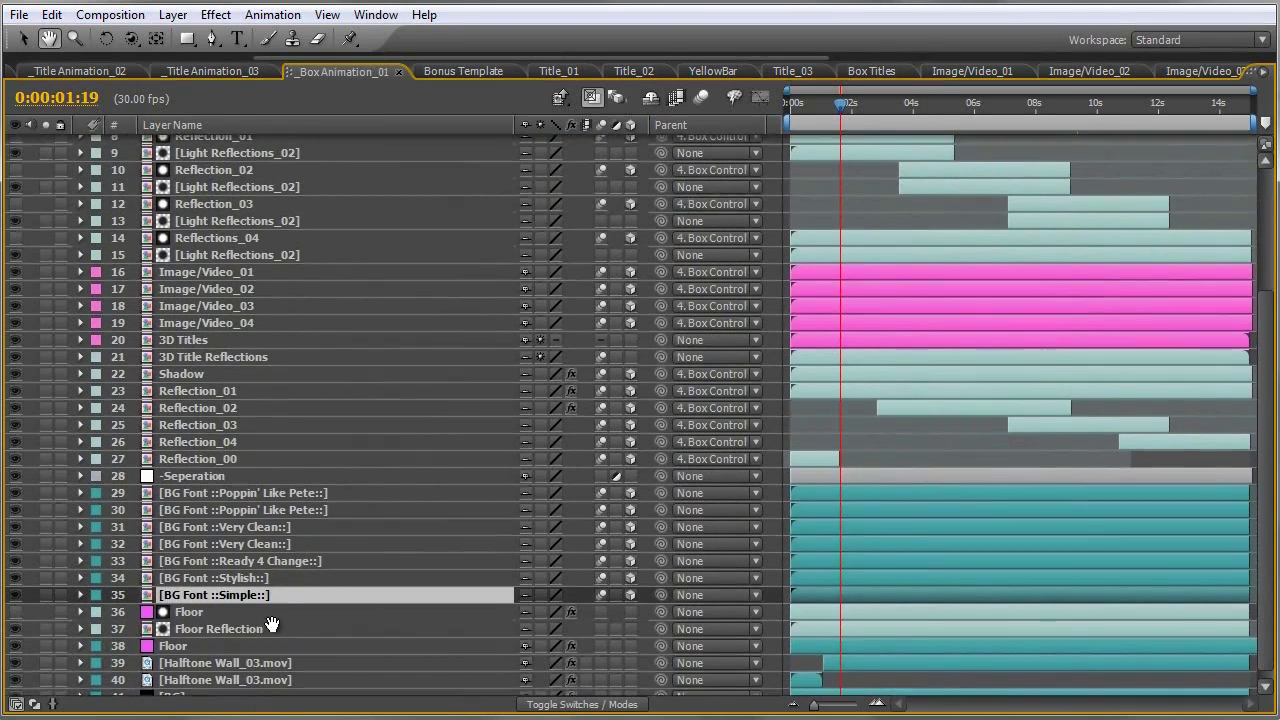
scroll(250, 400, "up", 5)
scroll(270, 360, "down", 5)
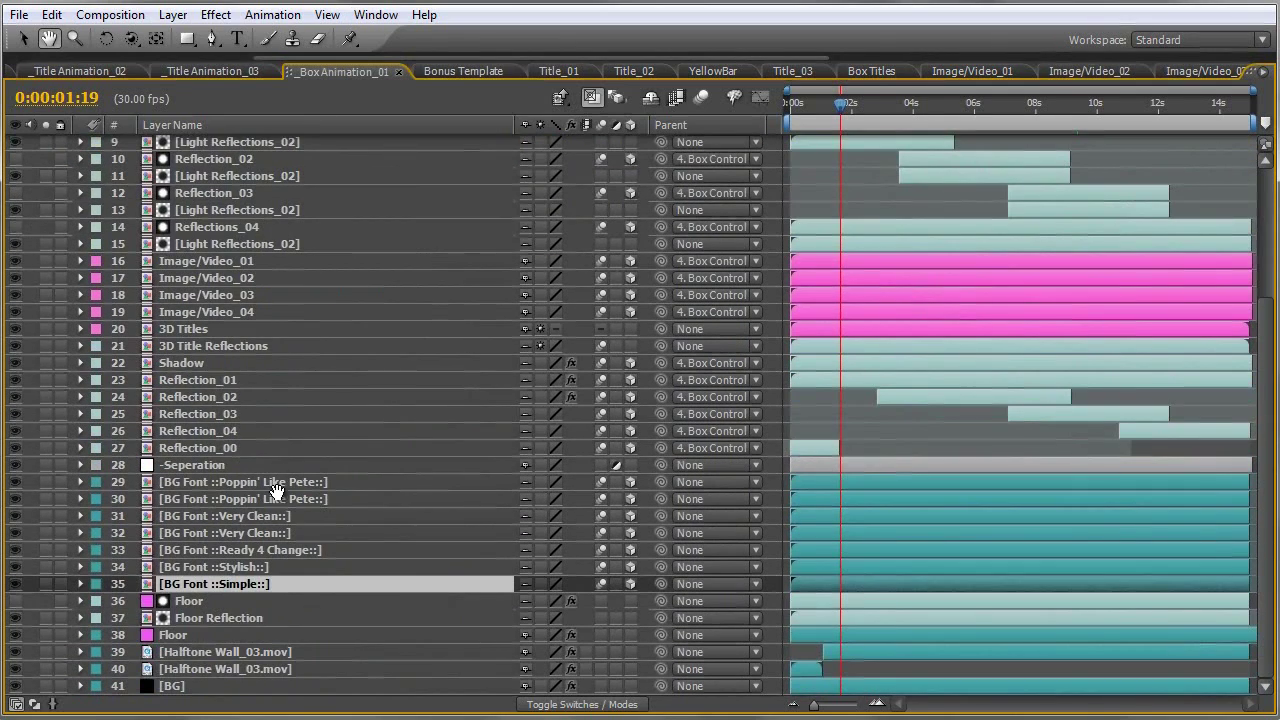
scroll(290, 400, "up", 1)
scroll(305, 450, "up", 5)
scroll(260, 400, "down", 5)
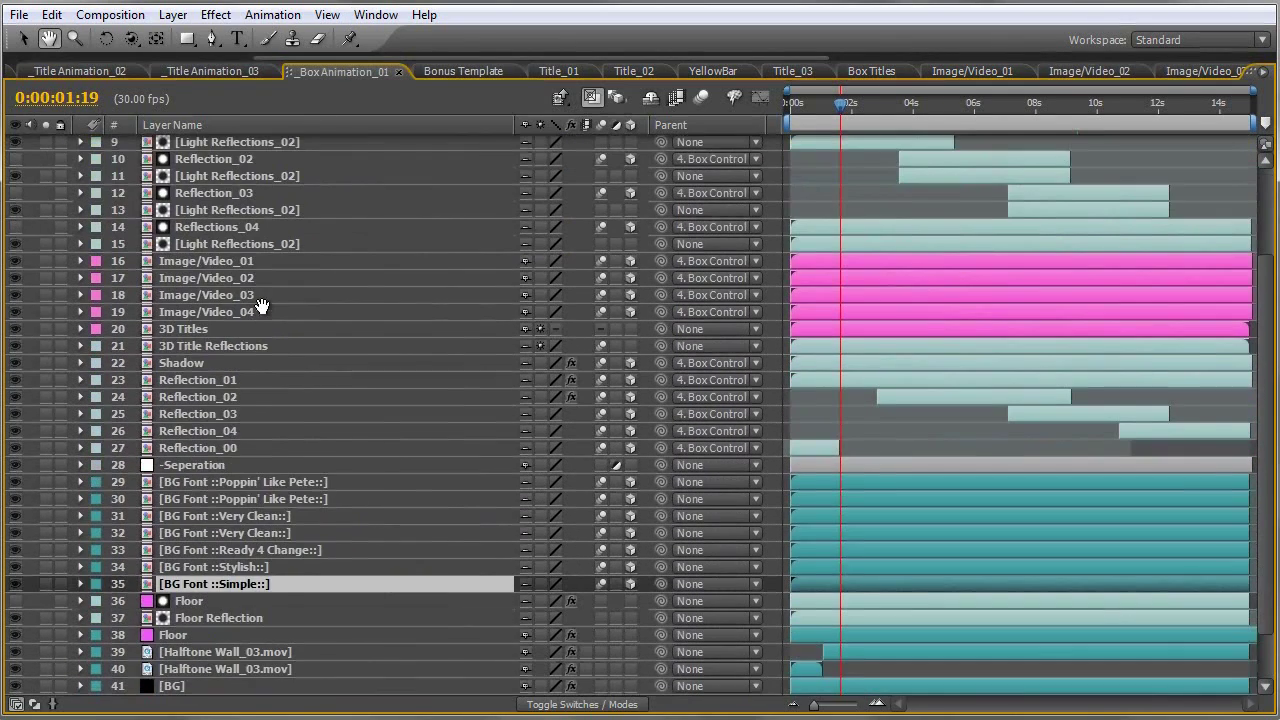
key("v")
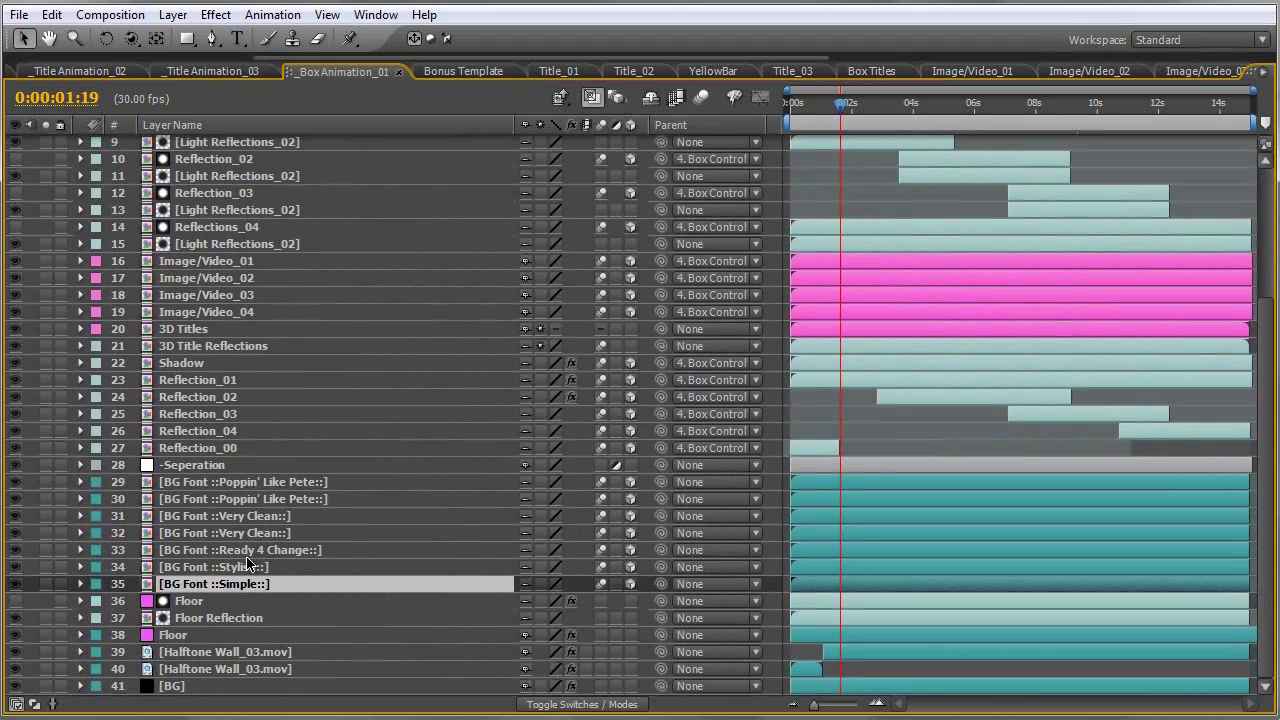
scroll(220, 430, "up", 2)
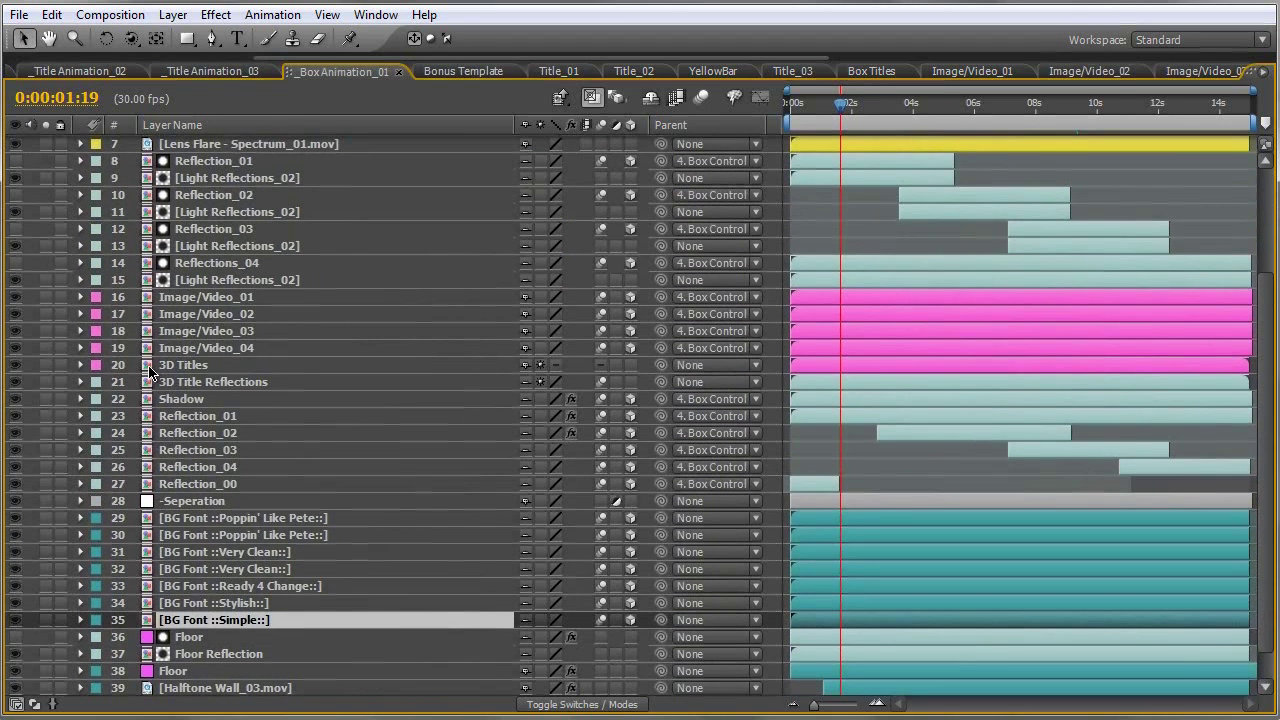
Step: Open the 1st Text and Box Titles precomps and show Box Titles' full duration
double_click(148, 372)
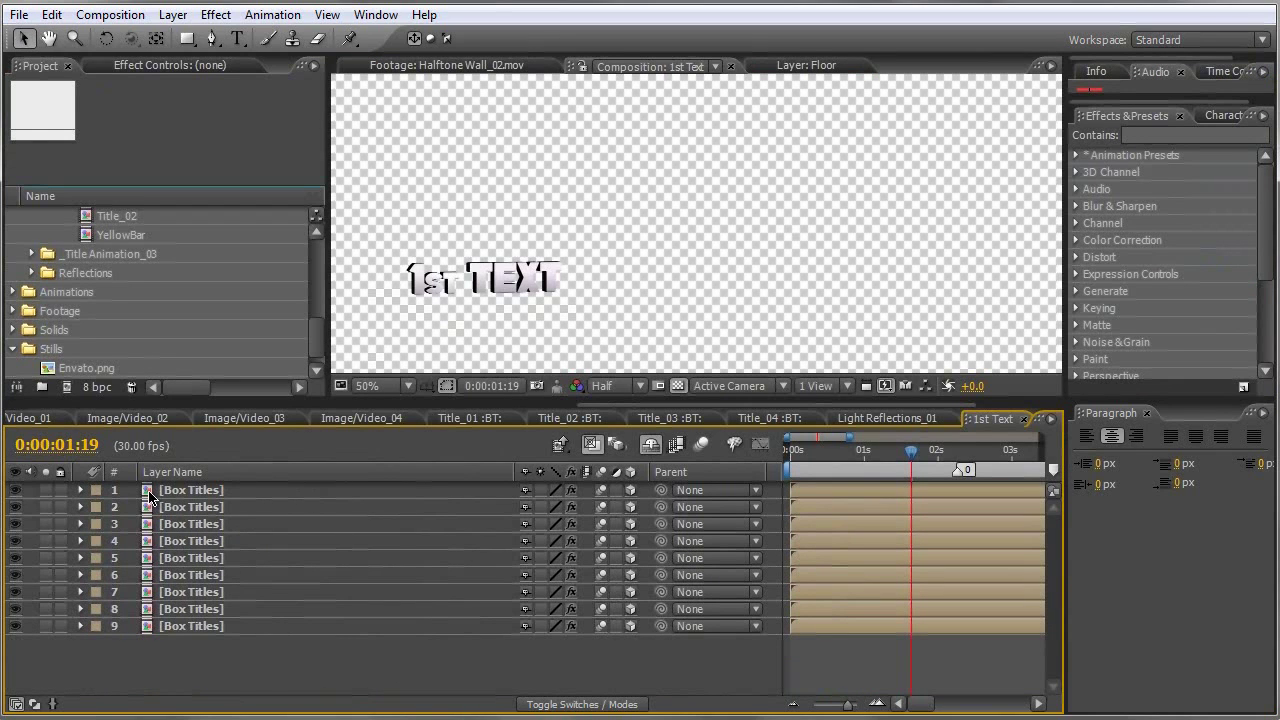
double_click(148, 491)
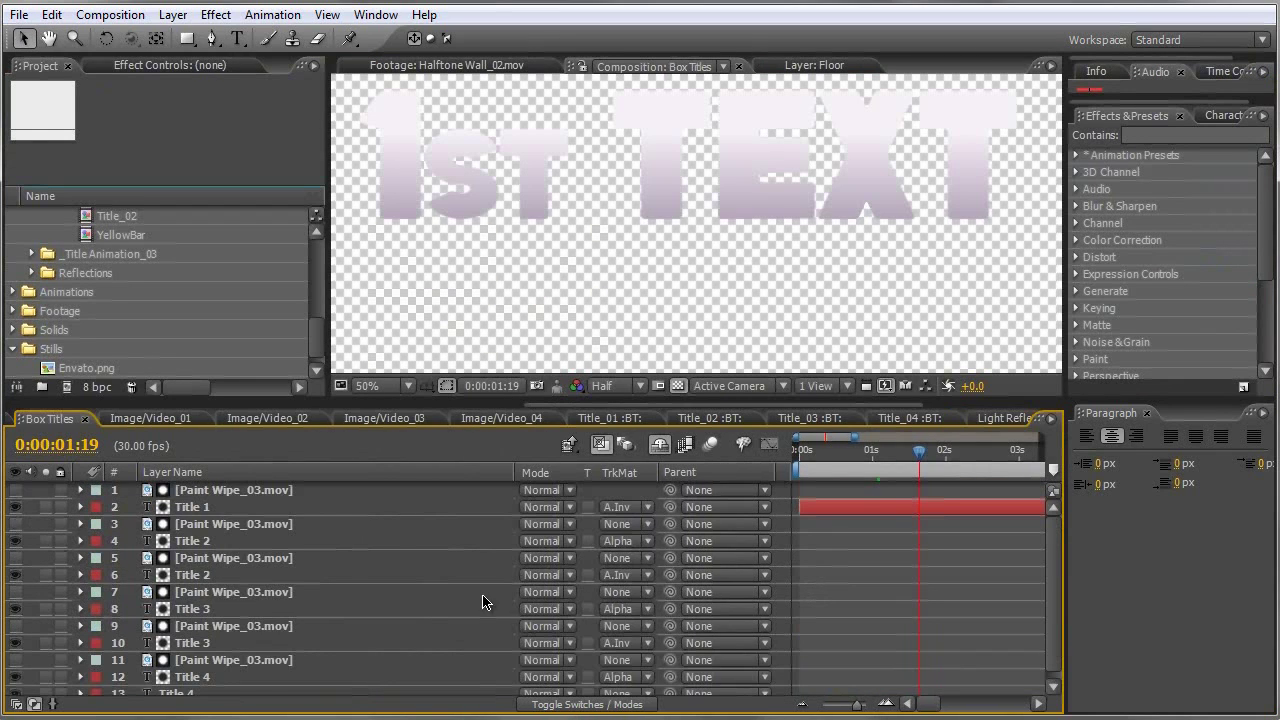
key("grave")
key("shift+semicolon")
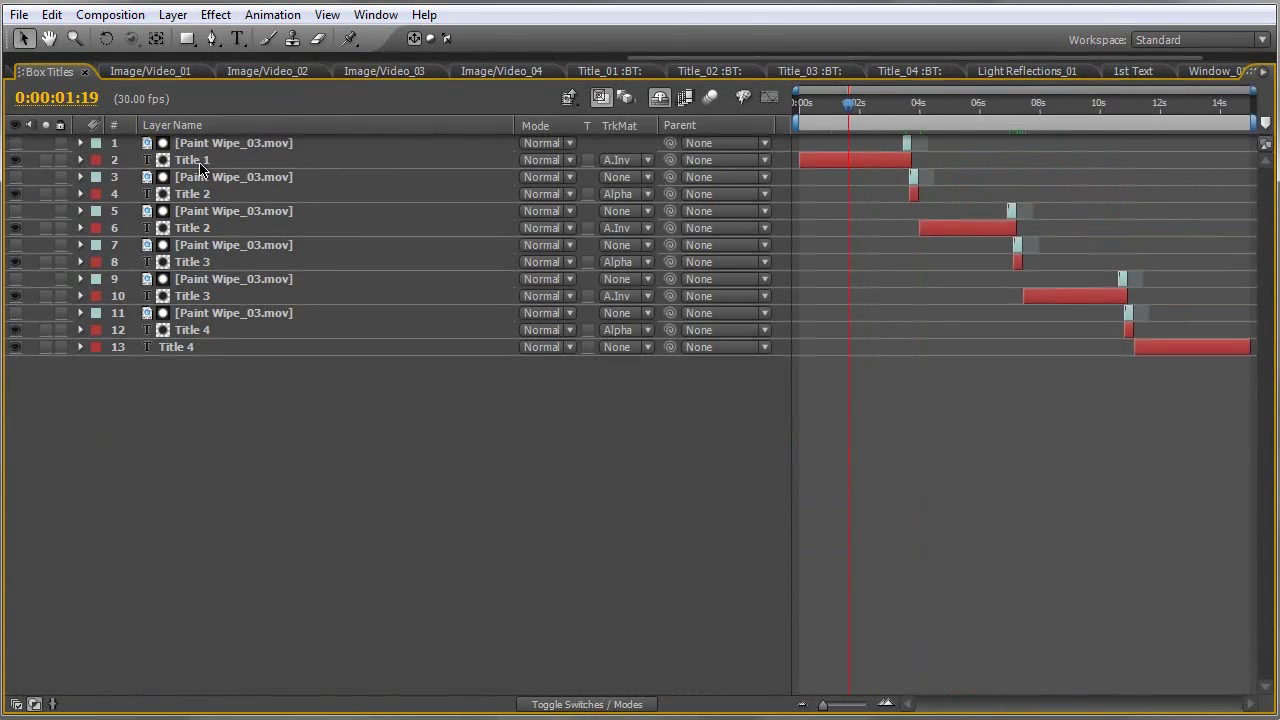
Step: Preview the Box Titles animation by scrubbing from 02:23 to 7:29
left_click_drag(856, 106, 910, 112)
key("grave")
left_click_drag(910, 456, 930, 456)
key("grave")
left_click_drag(928, 103, 1126, 103)
key("grave")
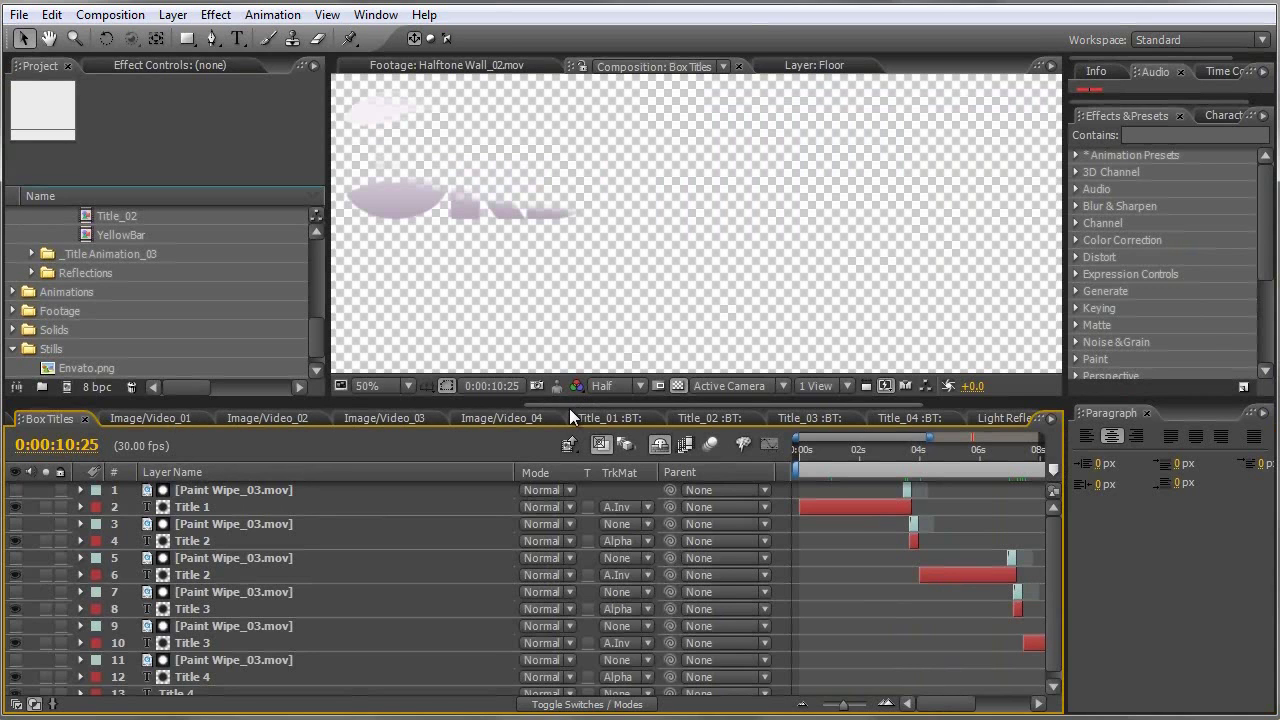
scroll(569, 417, "up", 3)
Step: Switch to _Box Animation_01, scrub to 0:00:03:17, and enlarge its timeline
left_click(120, 418)
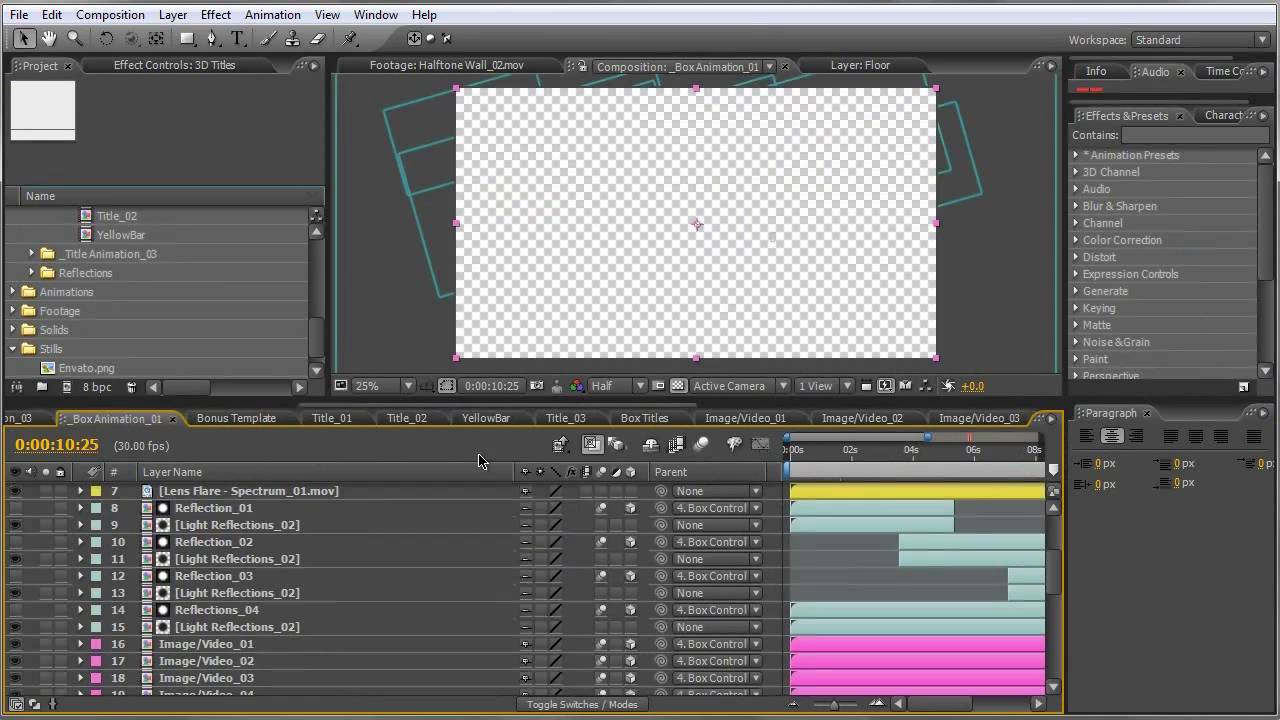
left_click(820, 450)
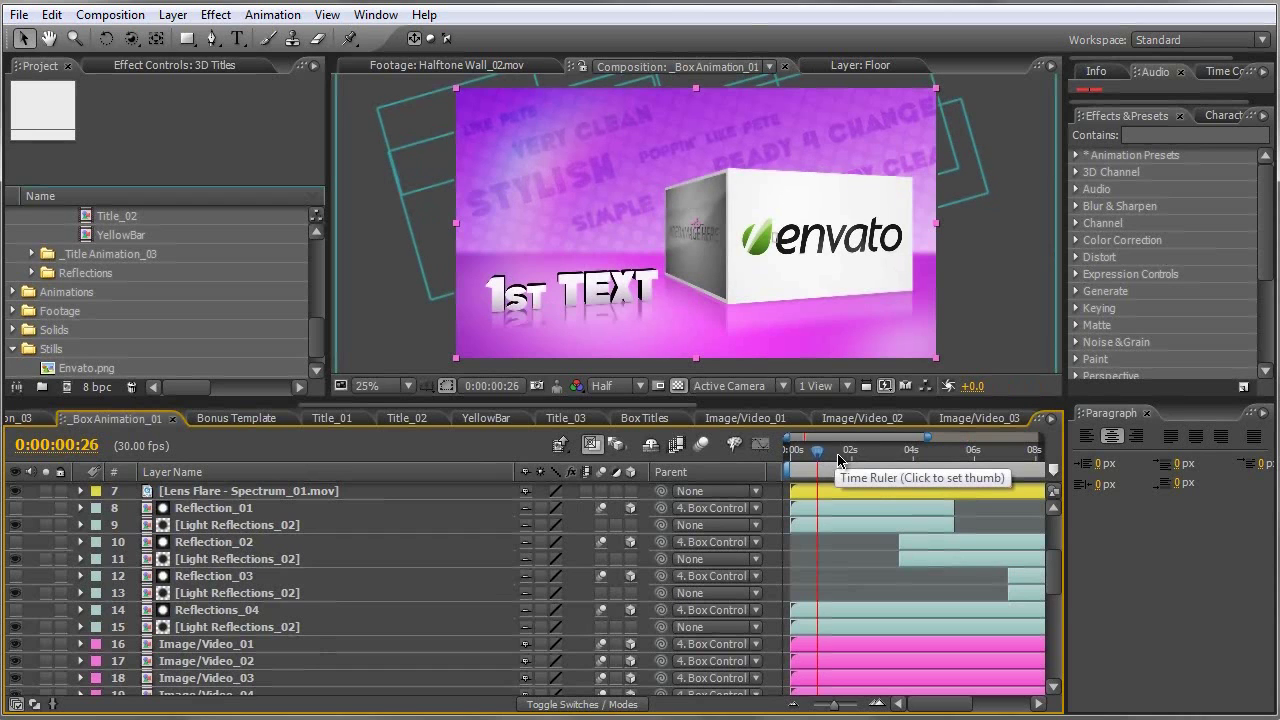
left_click_drag(822, 452, 904, 452)
key("grave")
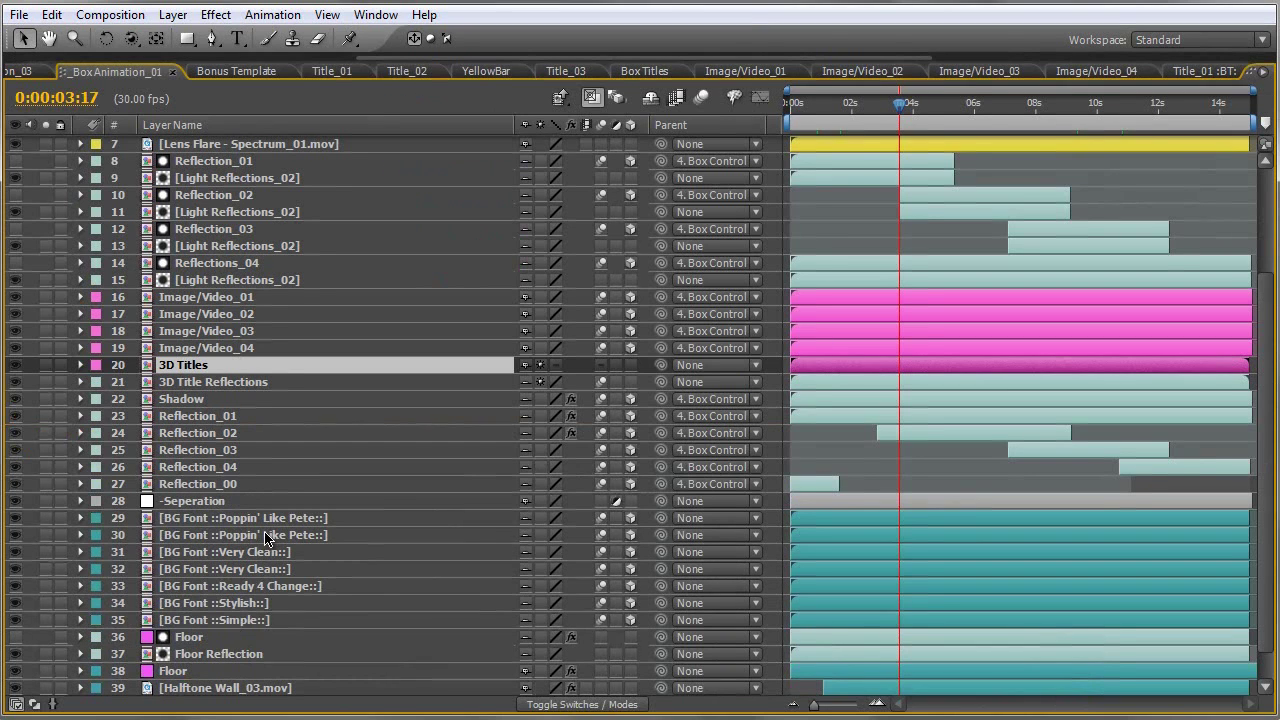
scroll(229, 468, "down", 2)
key("v")
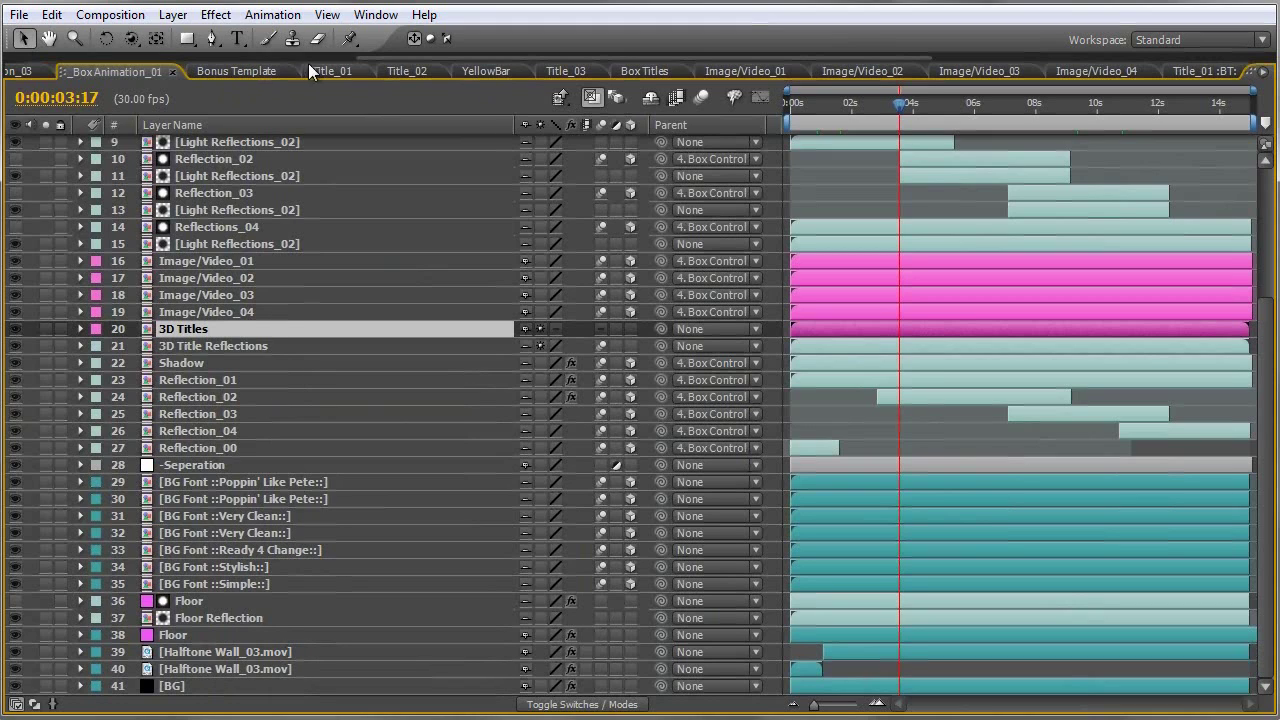
left_click_drag(484, 57, 377, 59)
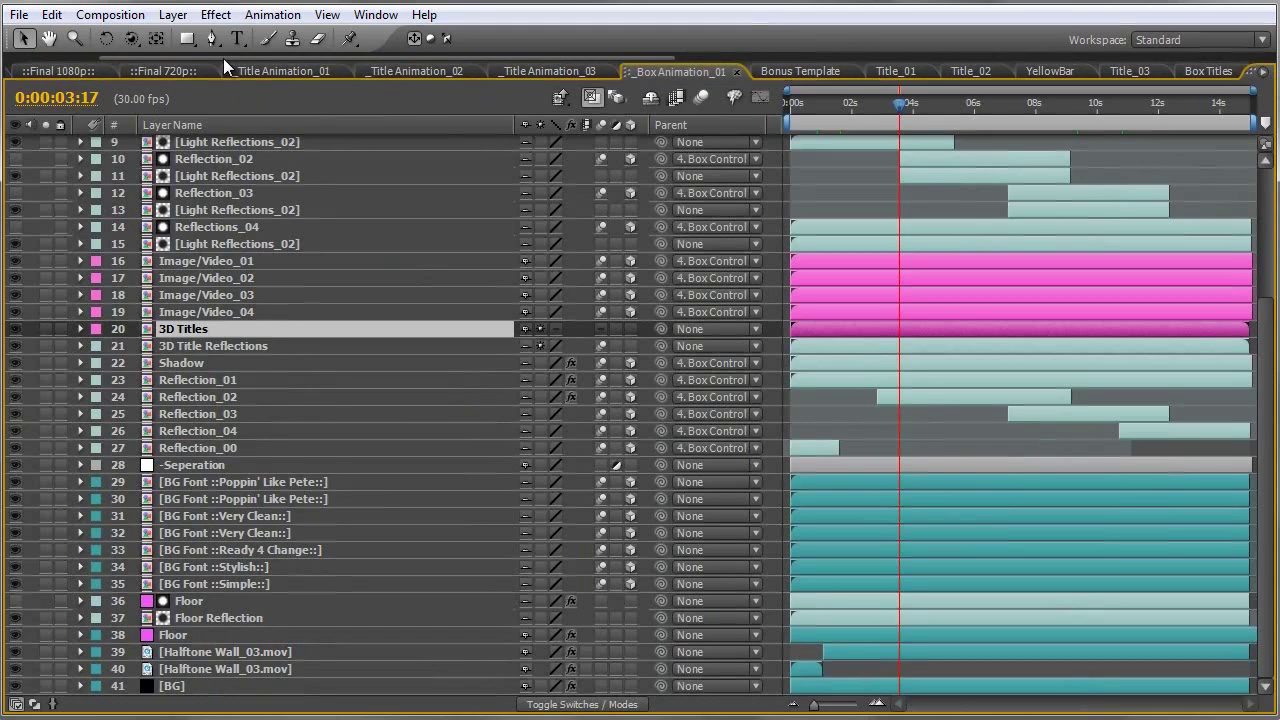
left_click(422, 73)
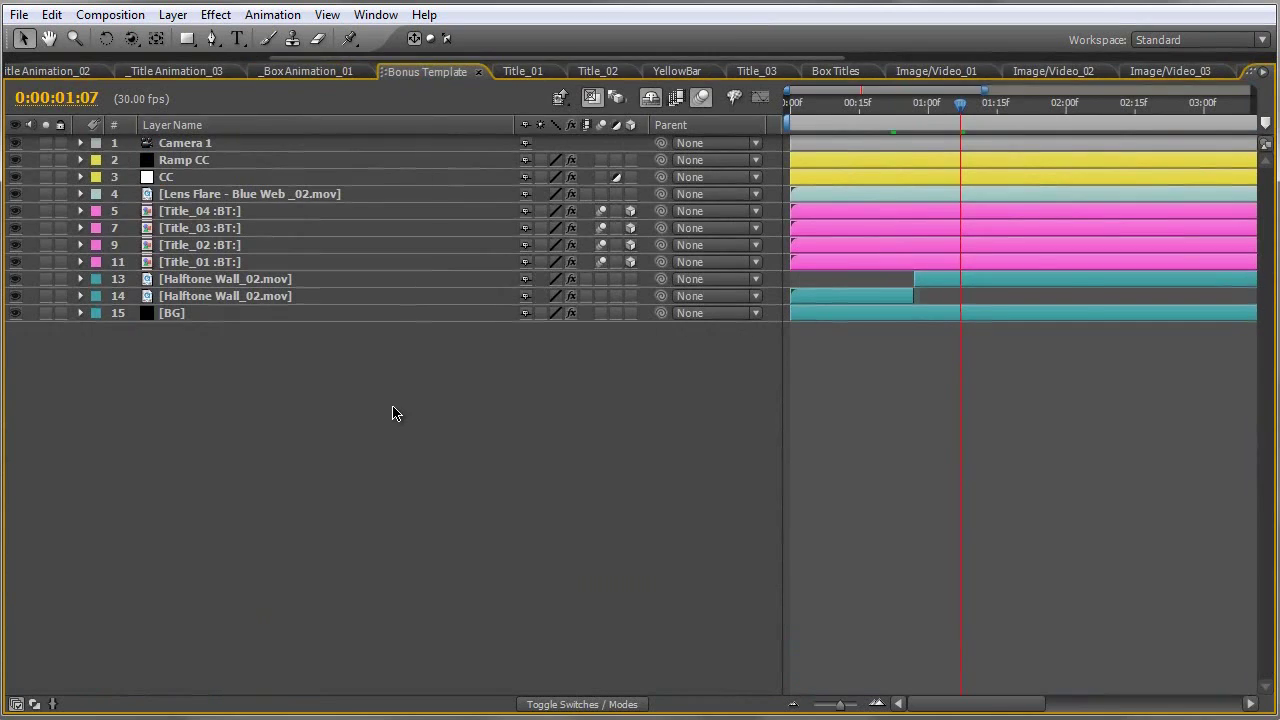
key("grave")
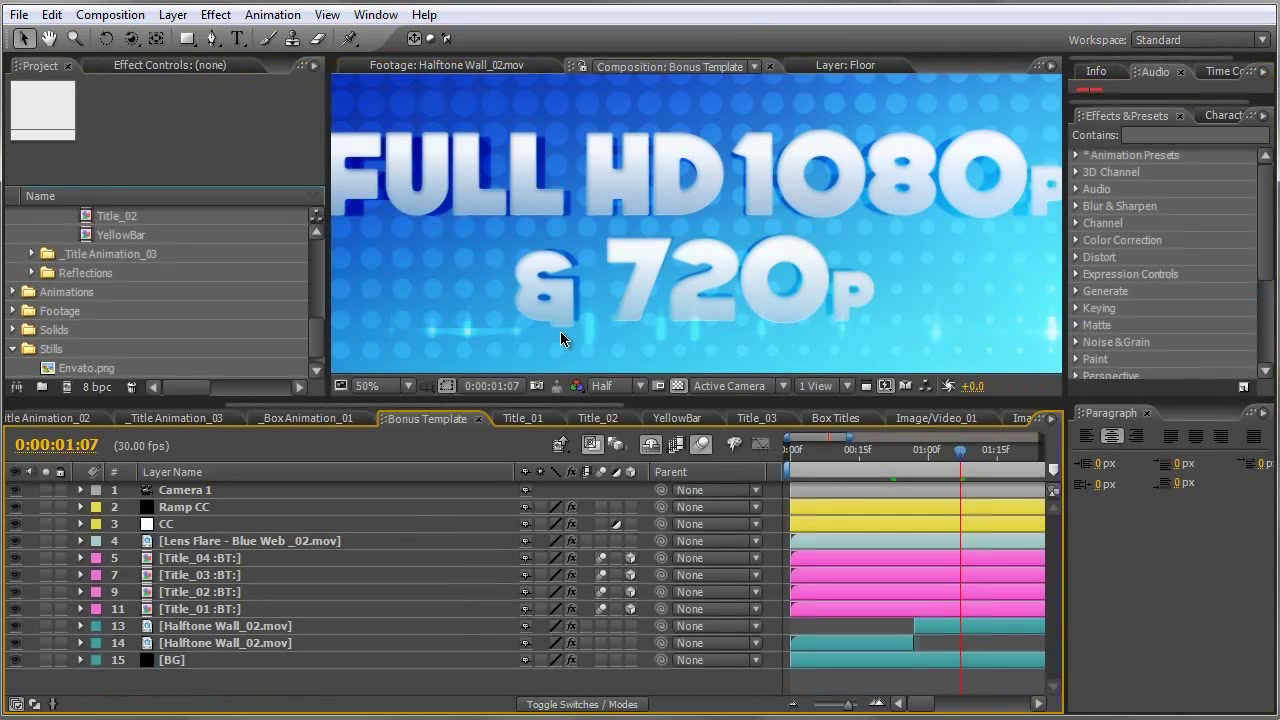
scroll(560, 338, "down", 1)
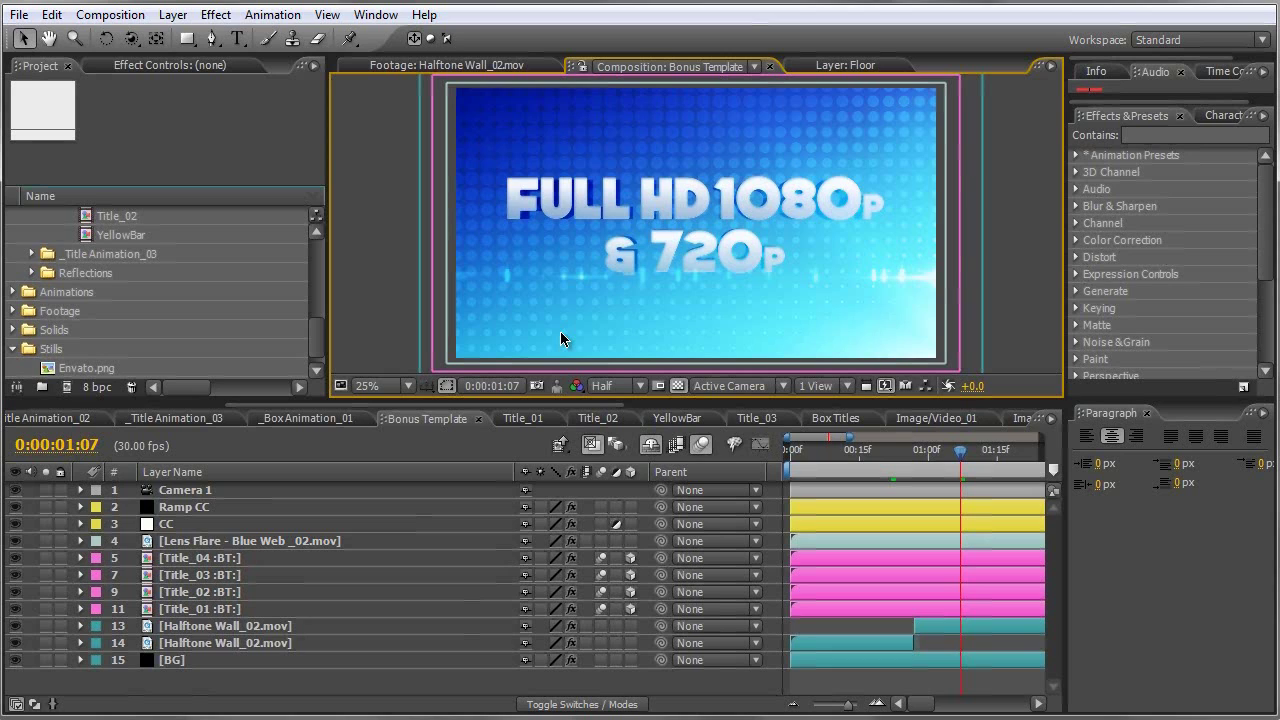
left_click(864, 452)
left_click_drag(864, 452, 838, 452)
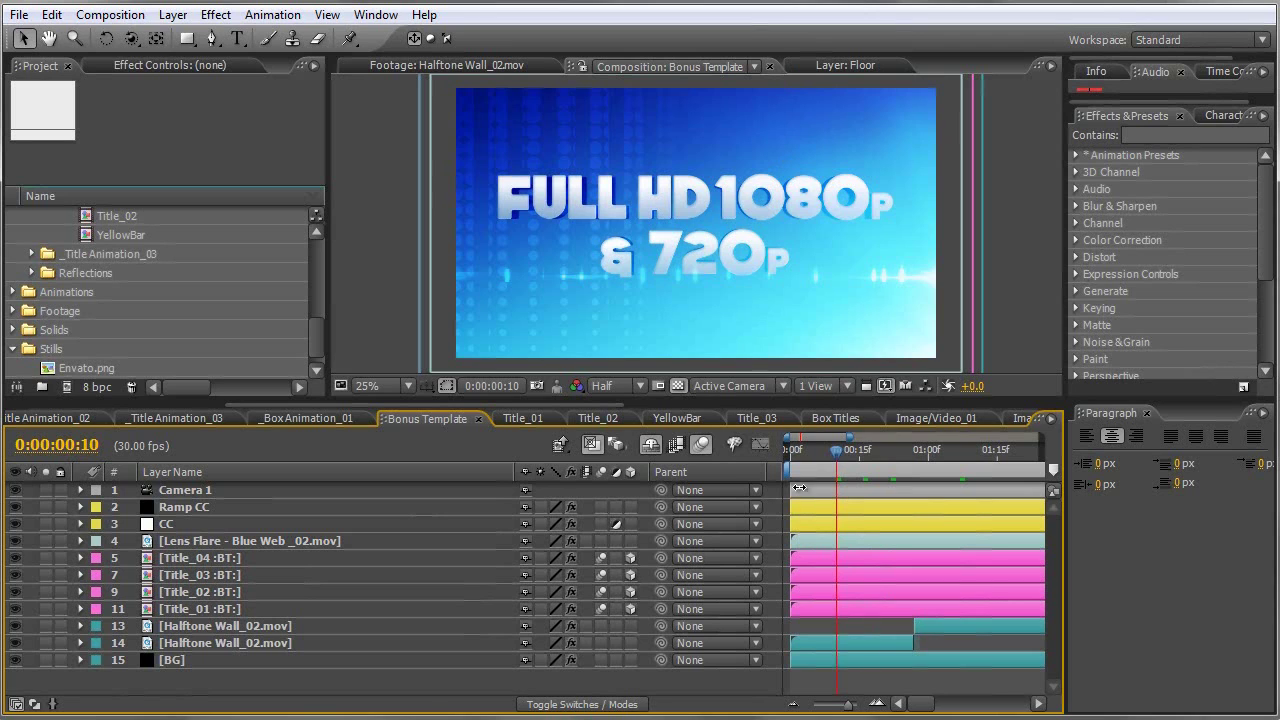
left_click_drag(840, 452, 994, 452)
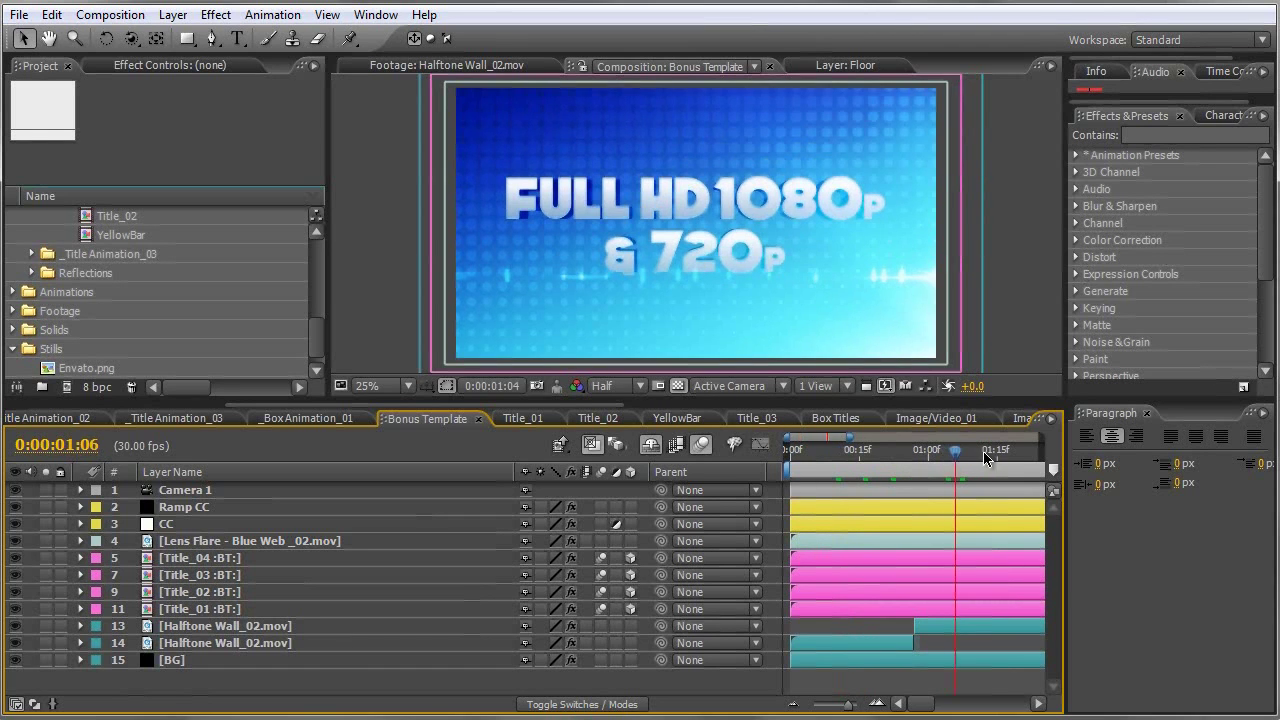
left_click(214, 609)
left_click(216, 576)
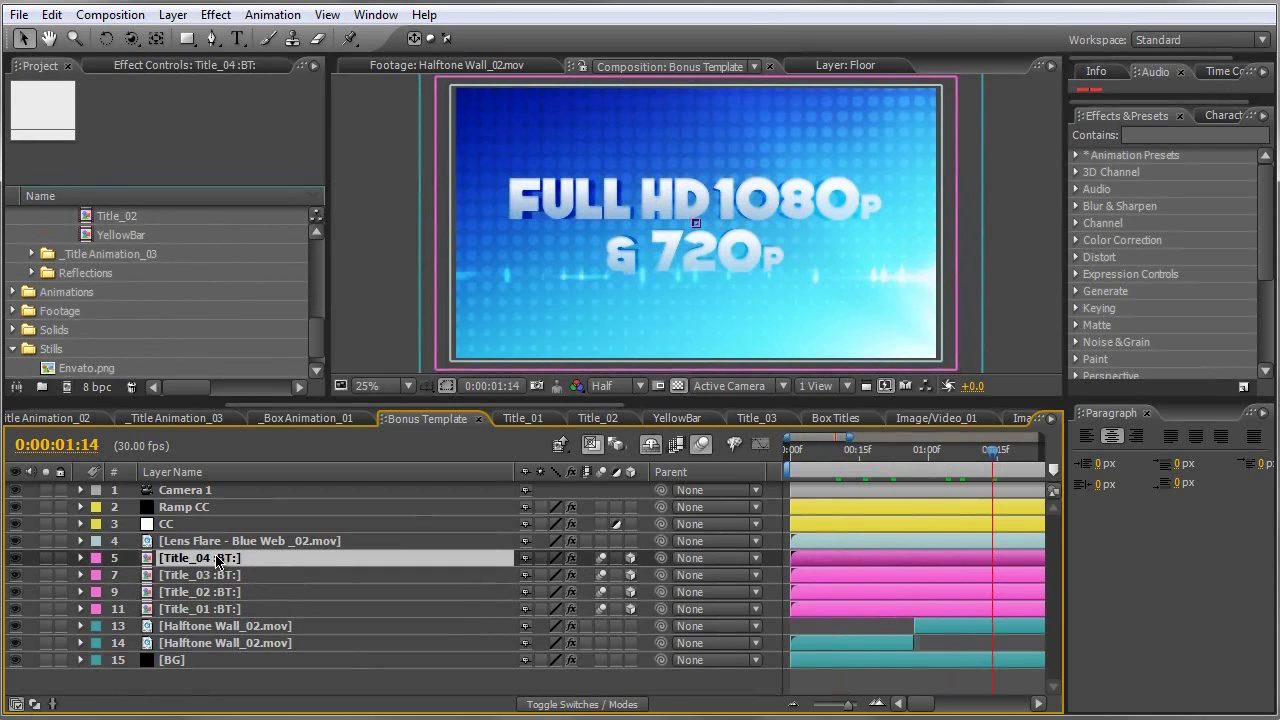
Step: Open the Title_01 :BT: precomp, then return to Bonus Template
double_click(158, 609)
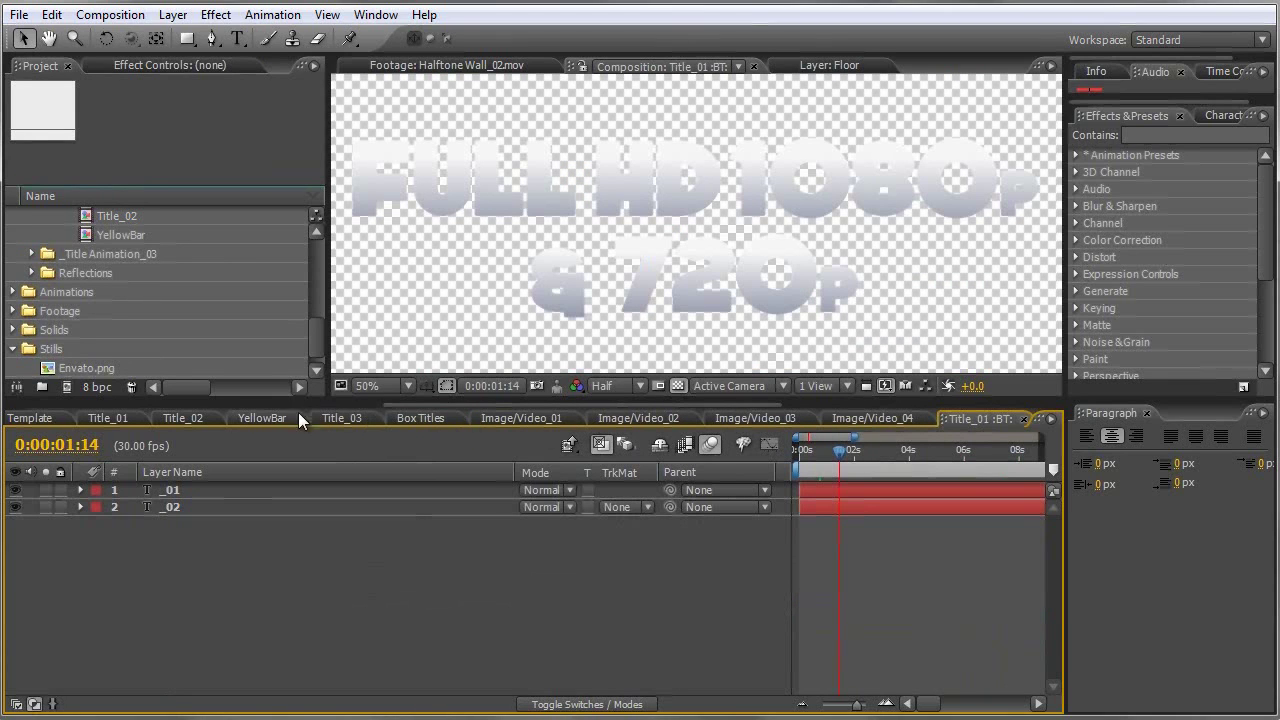
left_click_drag(806, 405, 258, 405)
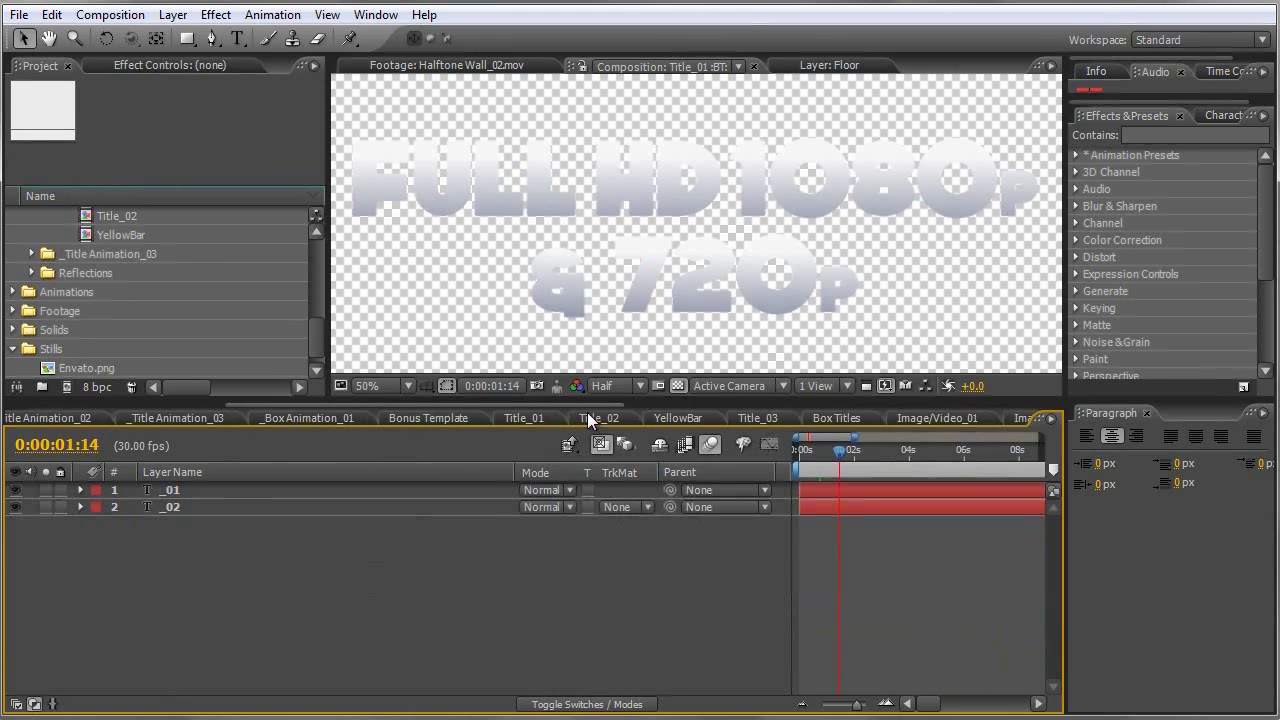
left_click(421, 418)
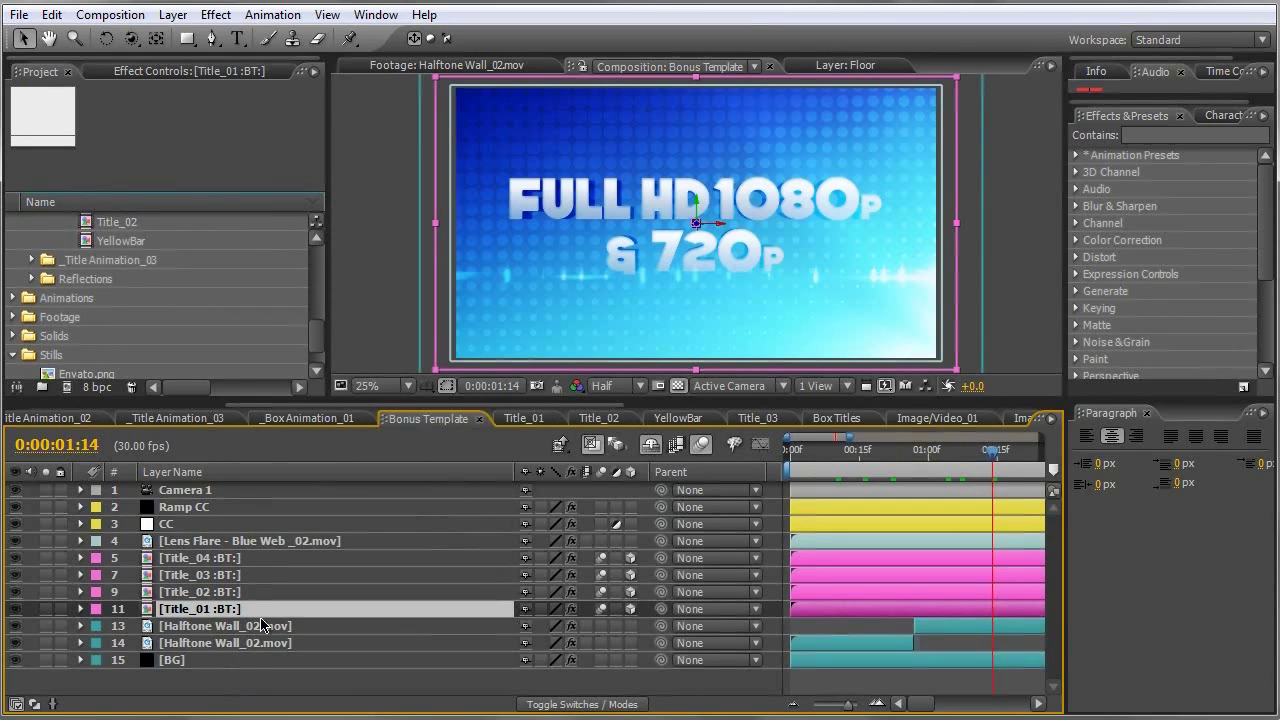
Step: Reveal shy layers and inspect Title_01 :BT:'s transform properties and layer styles
left_click(651, 447)
key("grave")
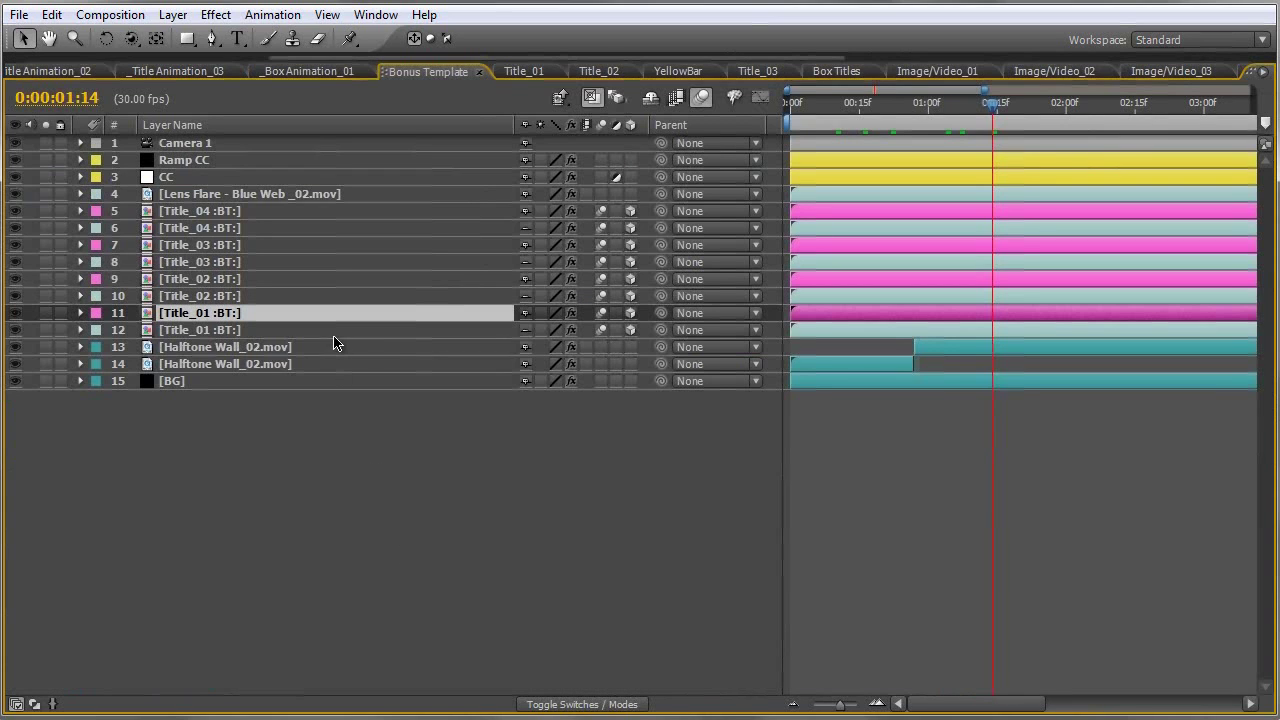
left_click(248, 352)
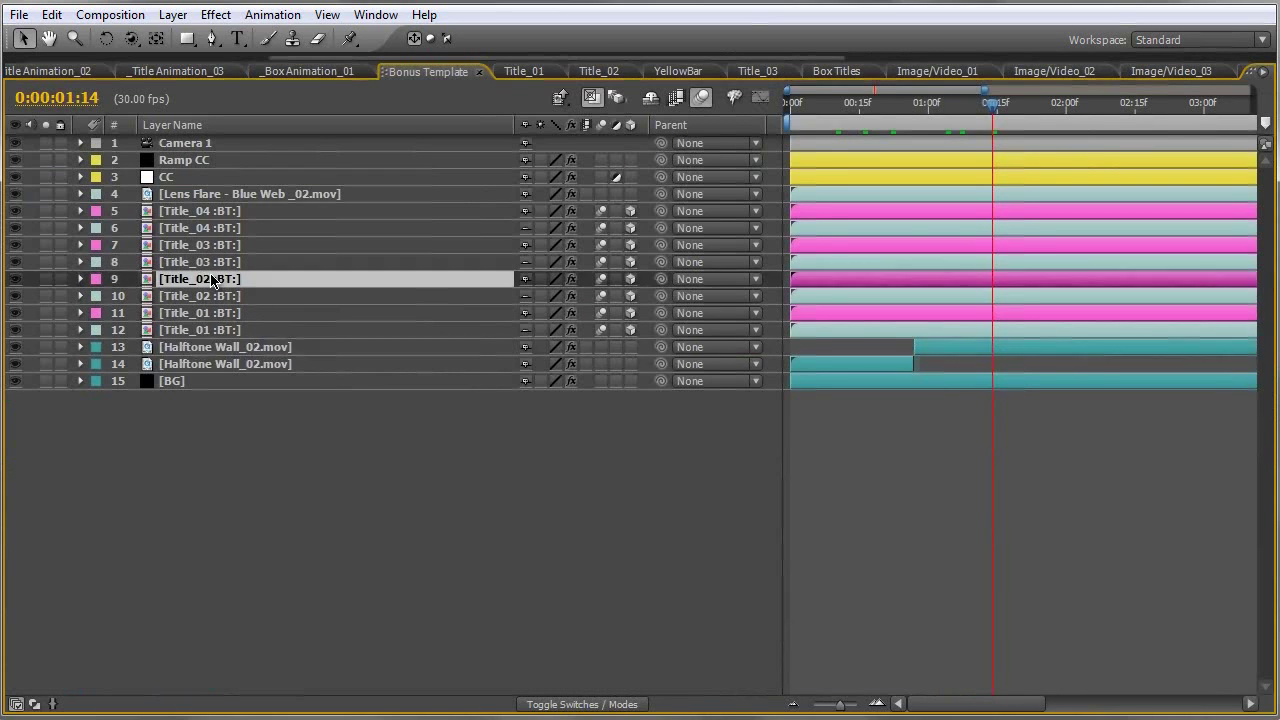
left_click(226, 314)
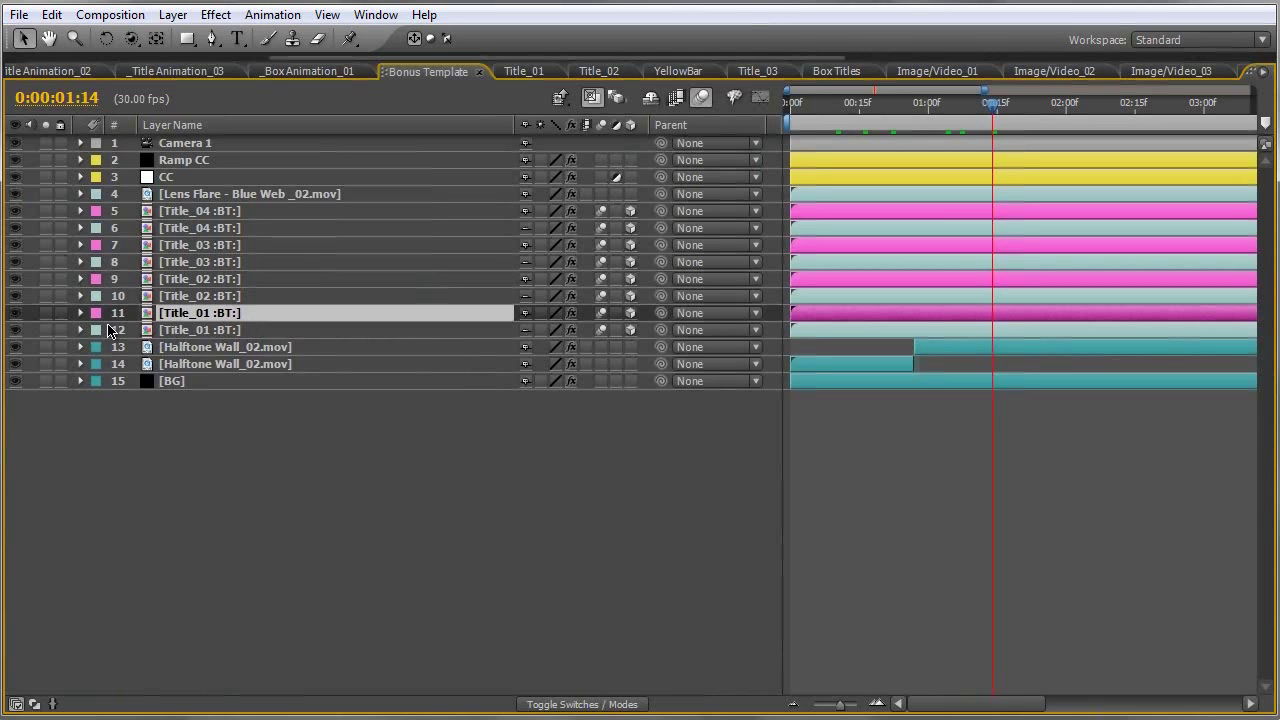
left_click(80, 313)
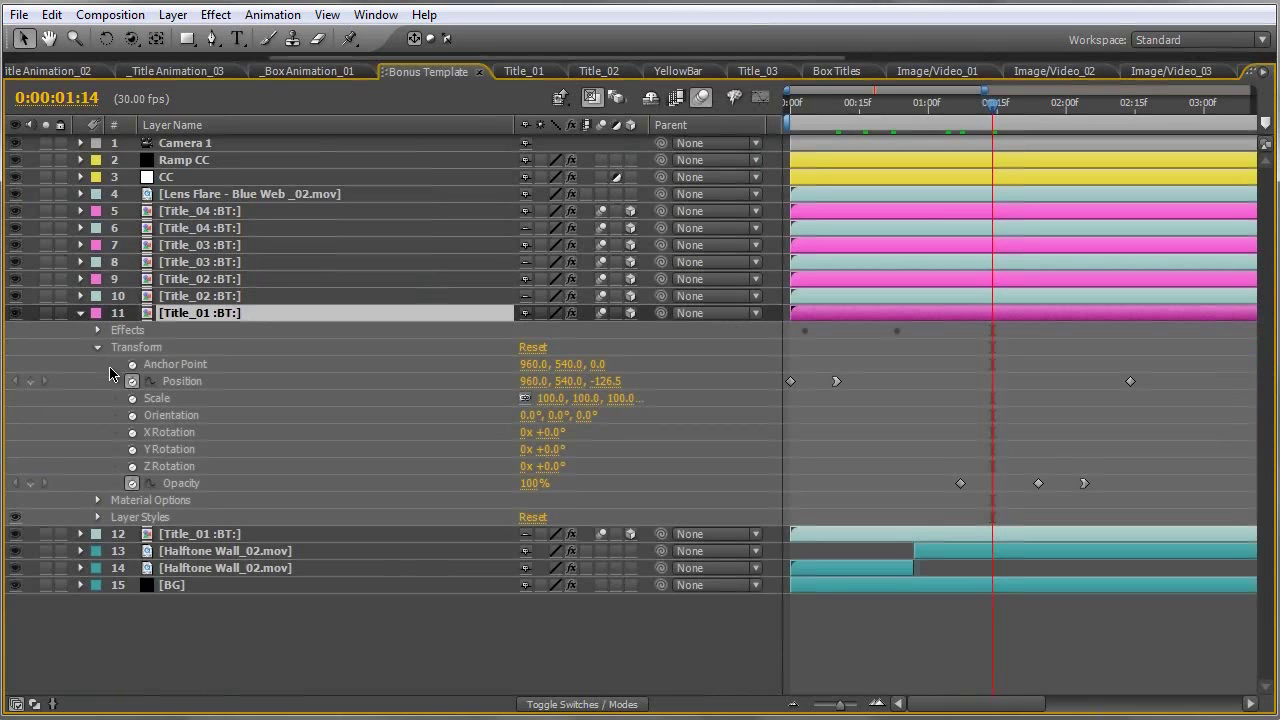
left_click(98, 517)
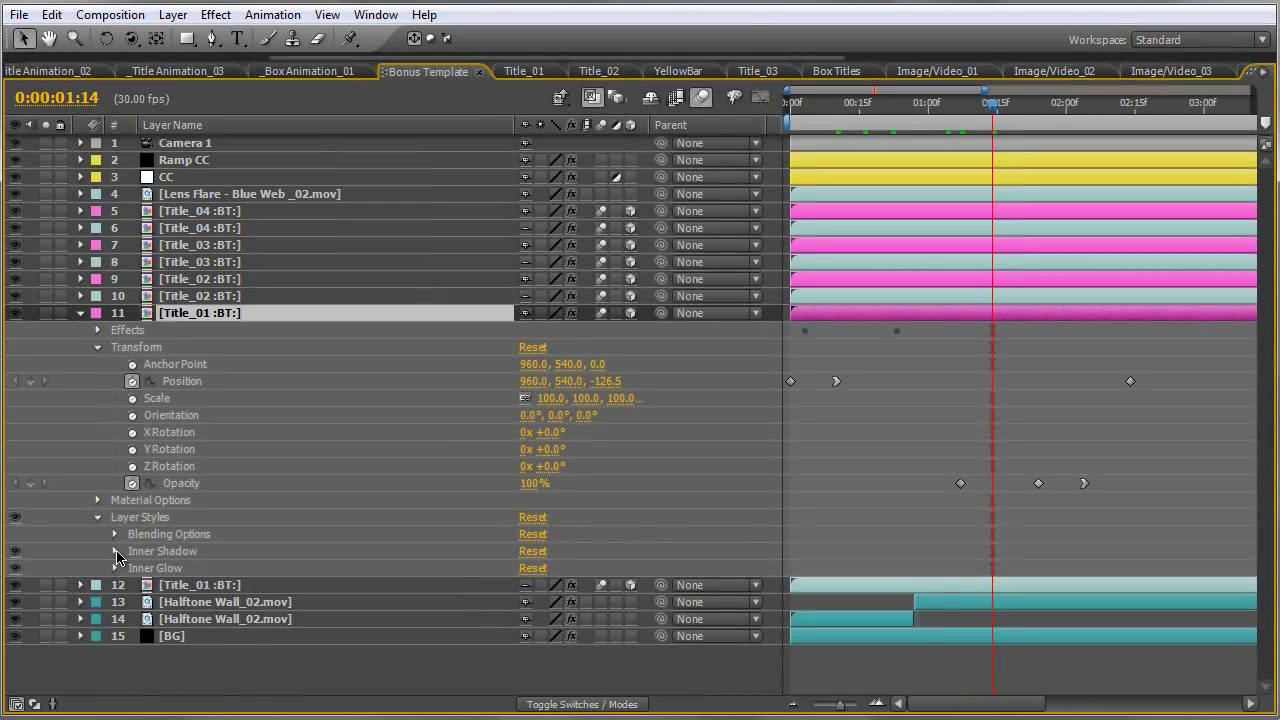
key("grave")
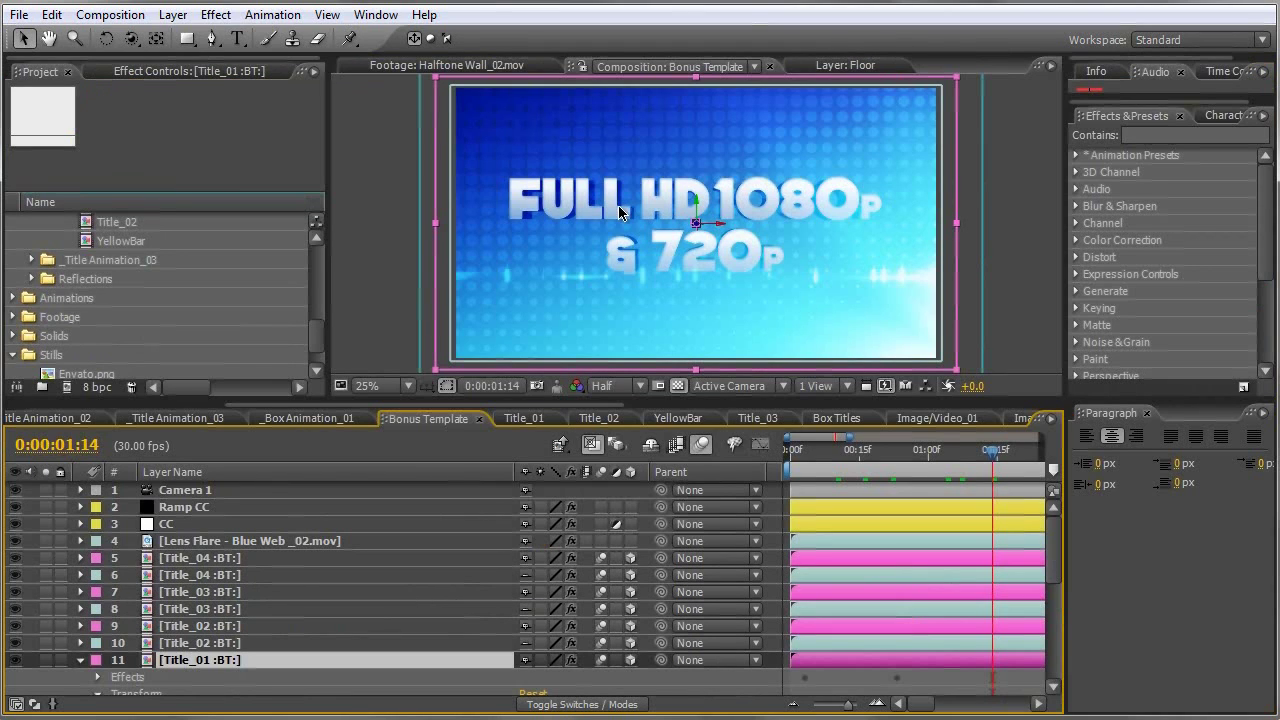
scroll(618, 205, "up", 1)
scroll(618, 205, "up", 1)
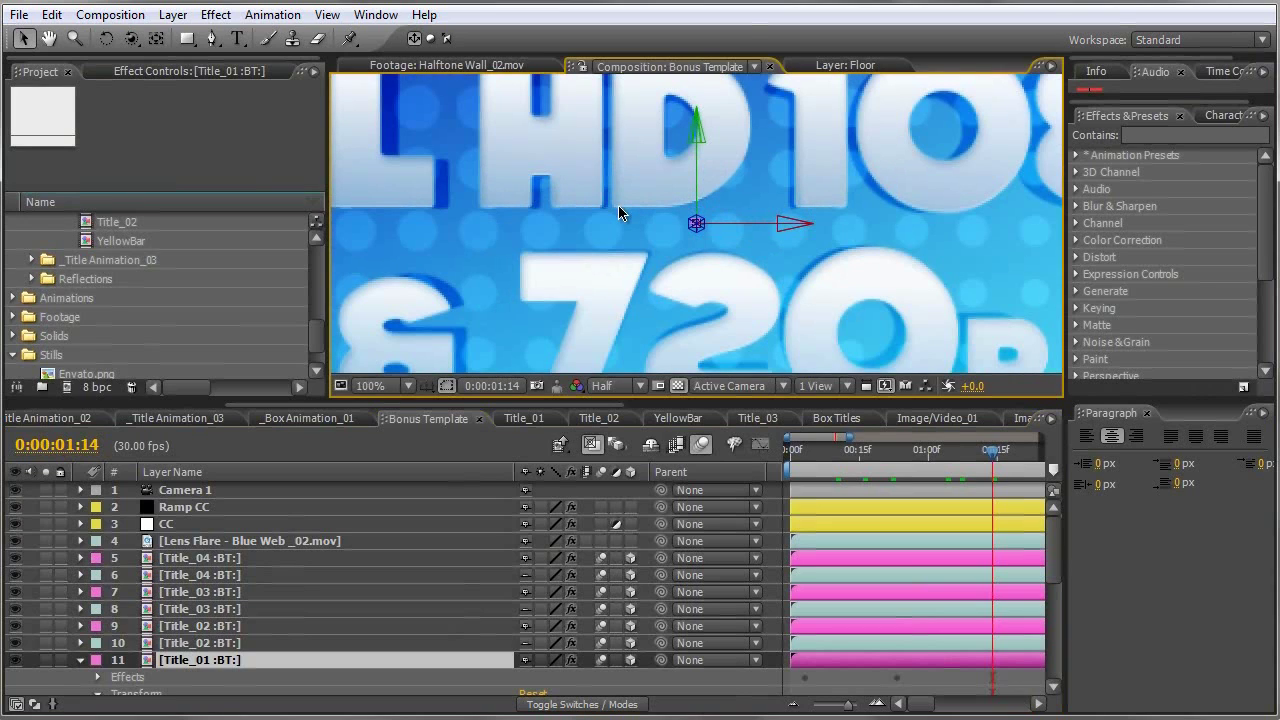
left_click(620, 386)
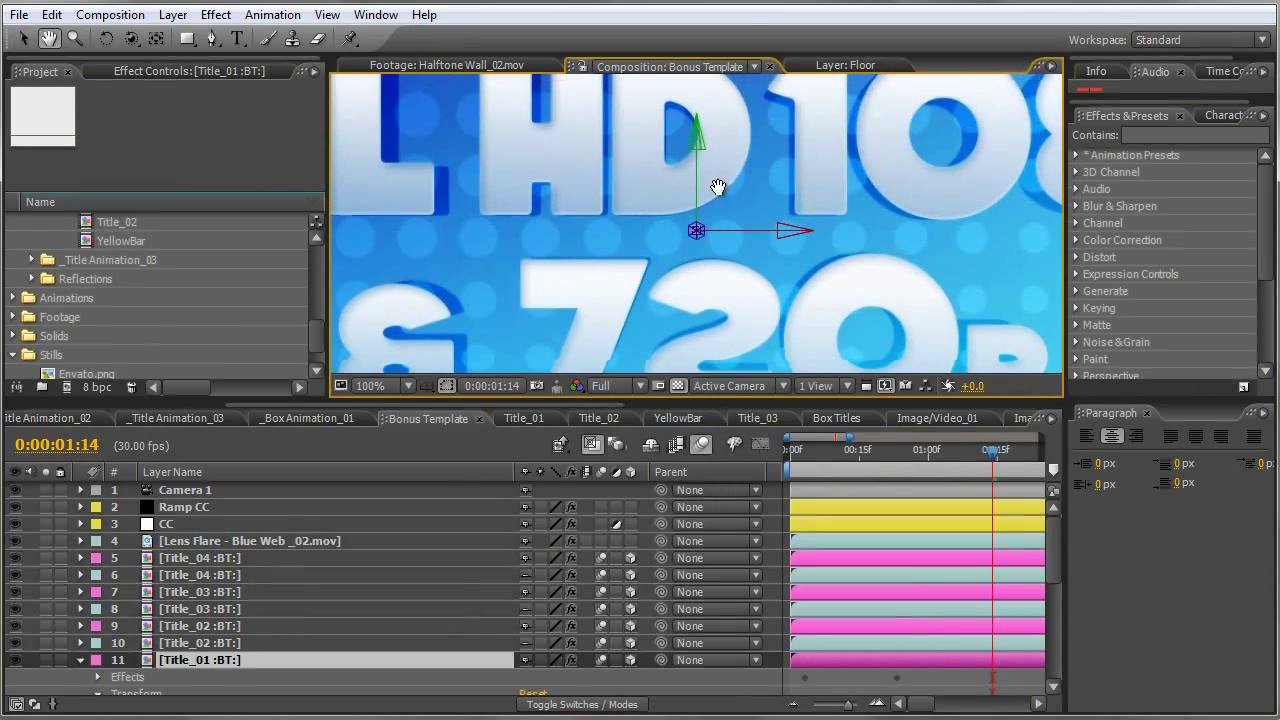
left_click_drag(707, 170, 707, 237)
key("v")
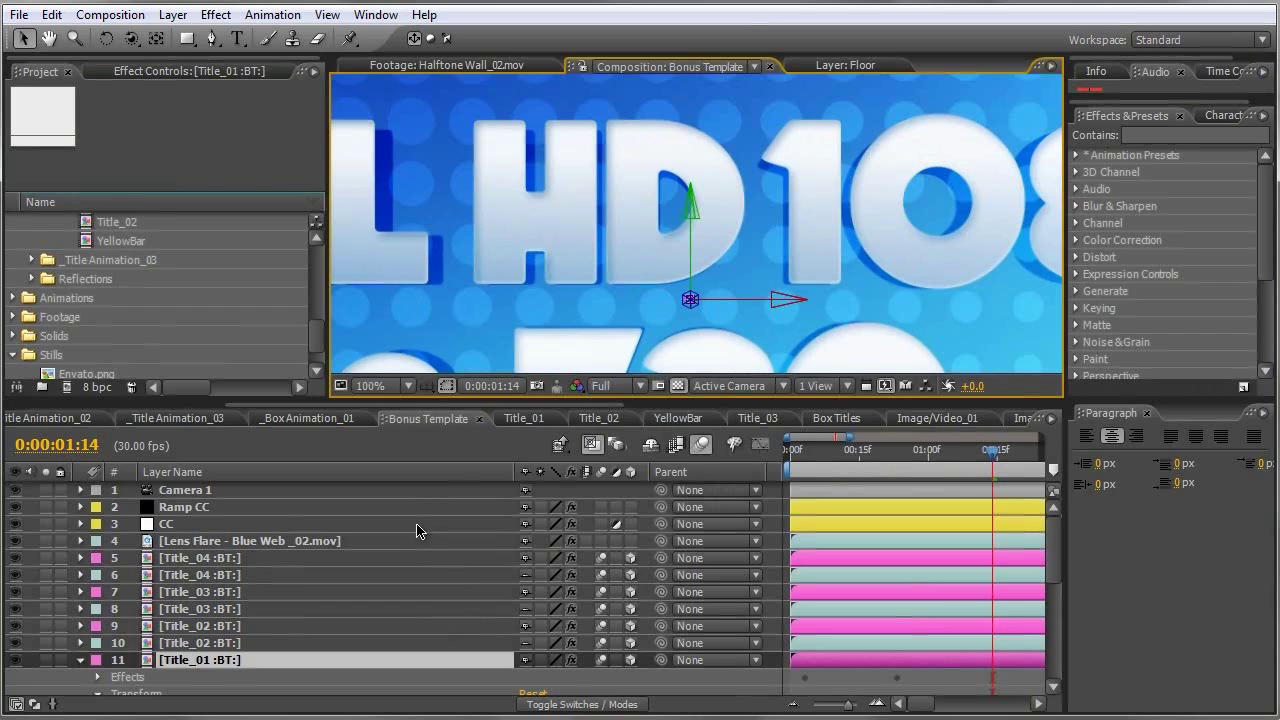
Step: Show Title_04's 30% opacity and Classic Color Burn mode, then collapse its properties
left_click(215, 576)
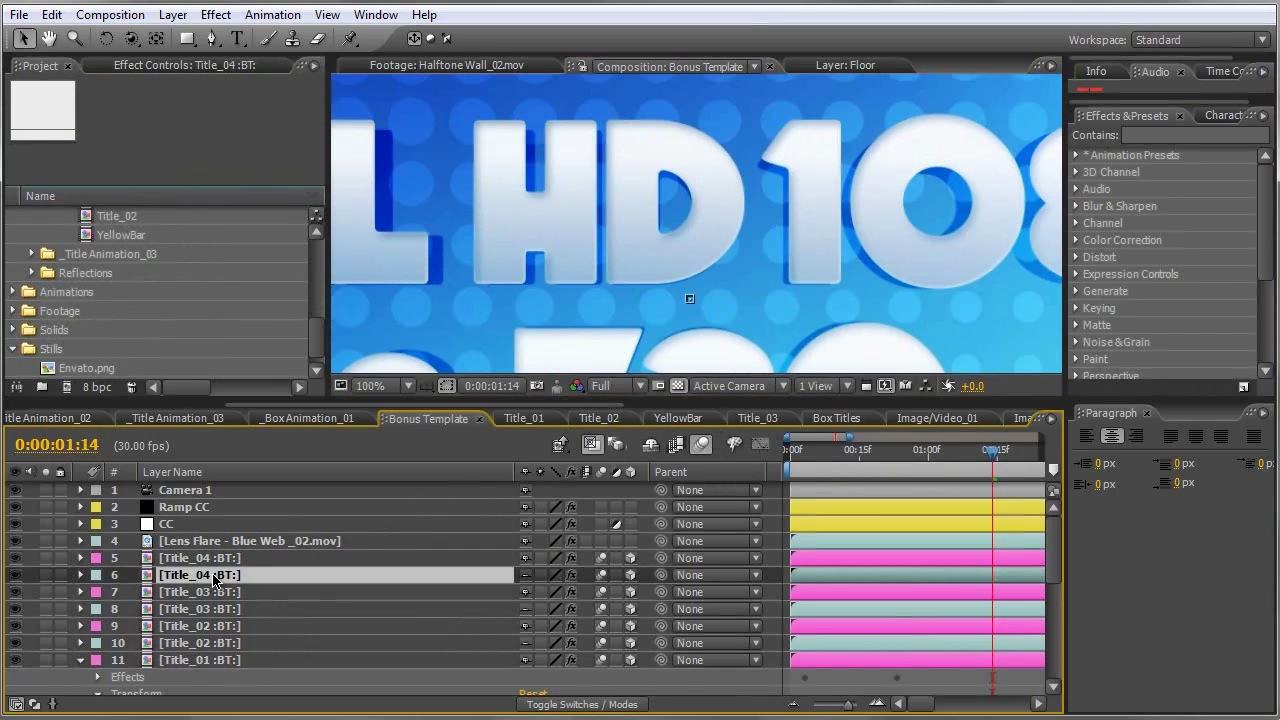
left_click(207, 560)
key("t")
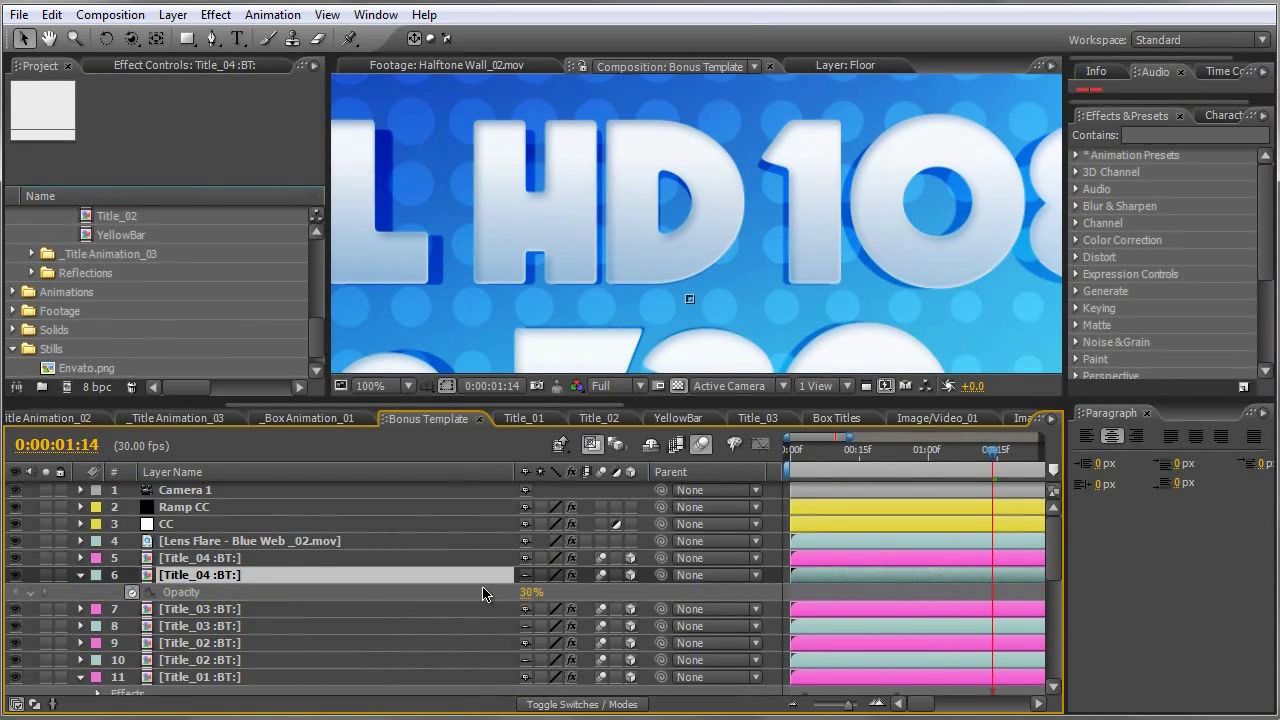
key("F4")
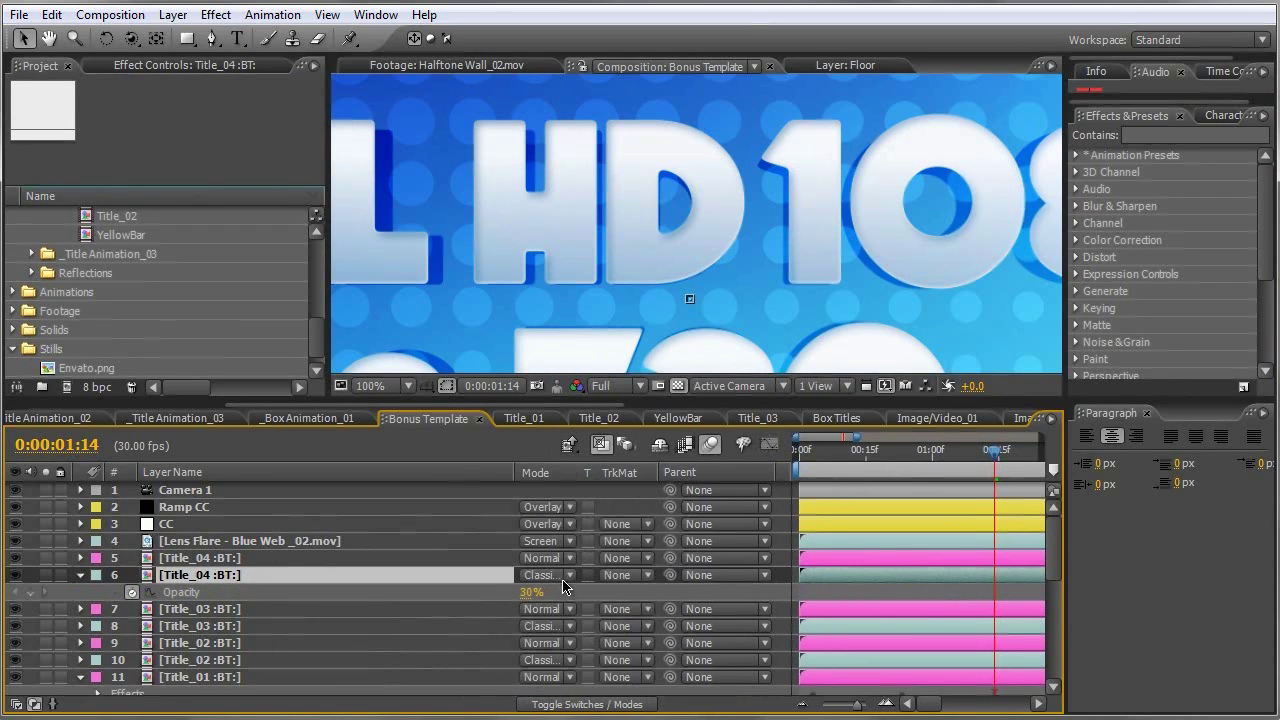
left_click(570, 576)
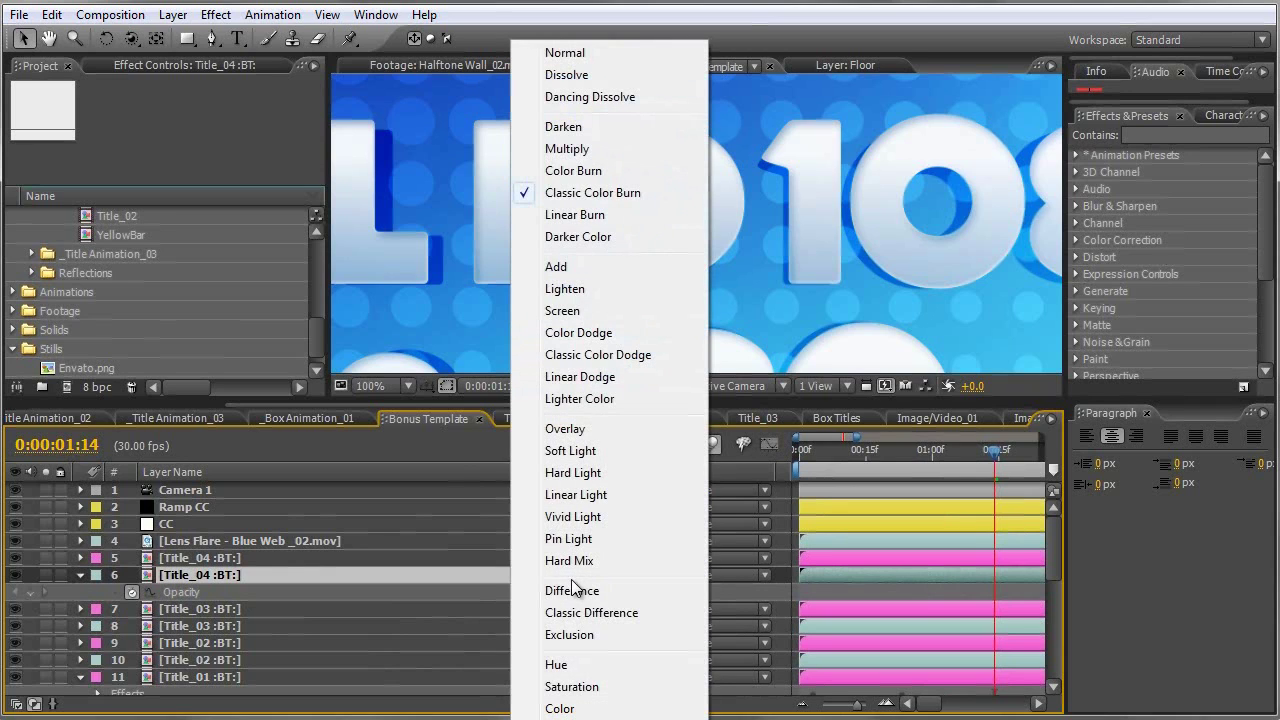
key("Escape")
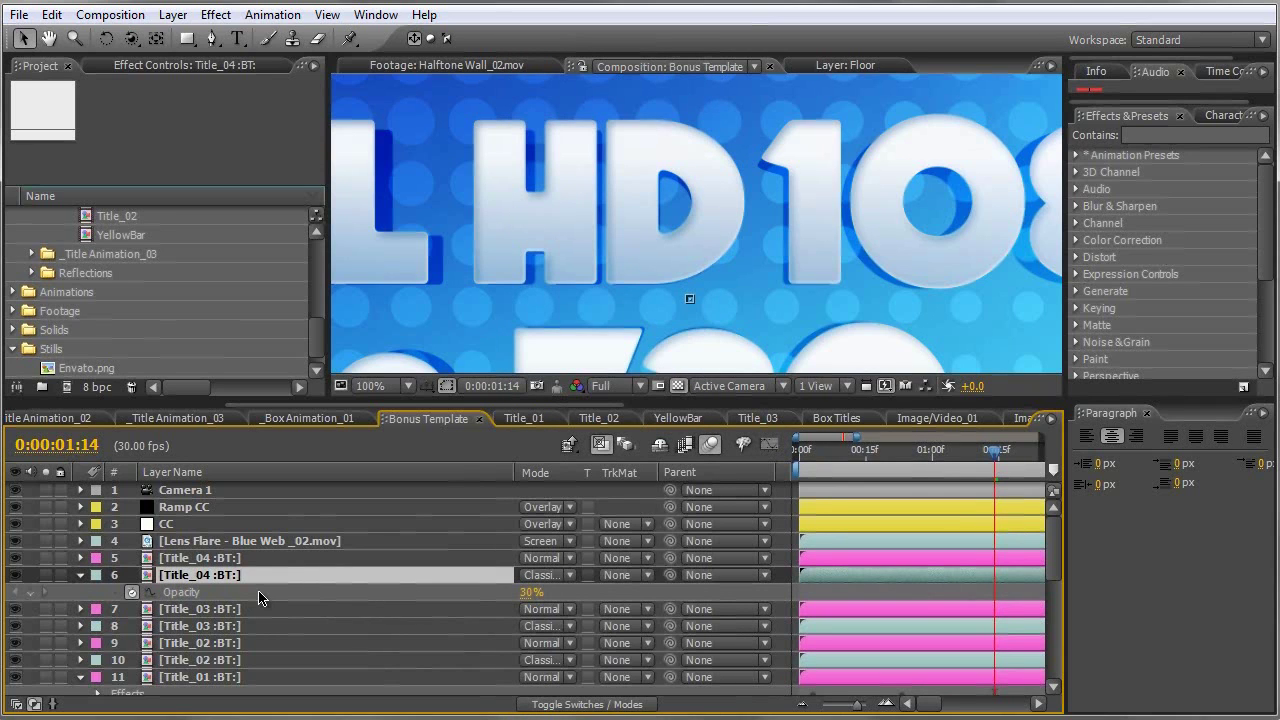
left_click(80, 575)
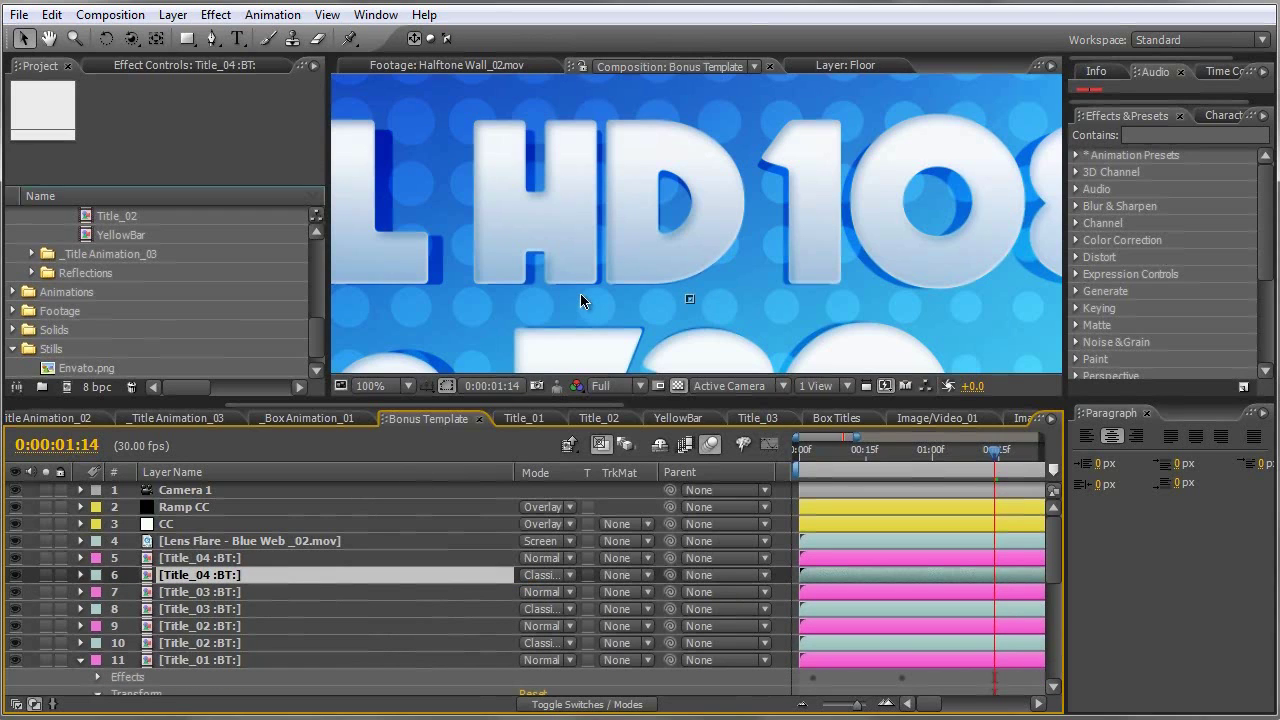
scroll(588, 318, "down", 1)
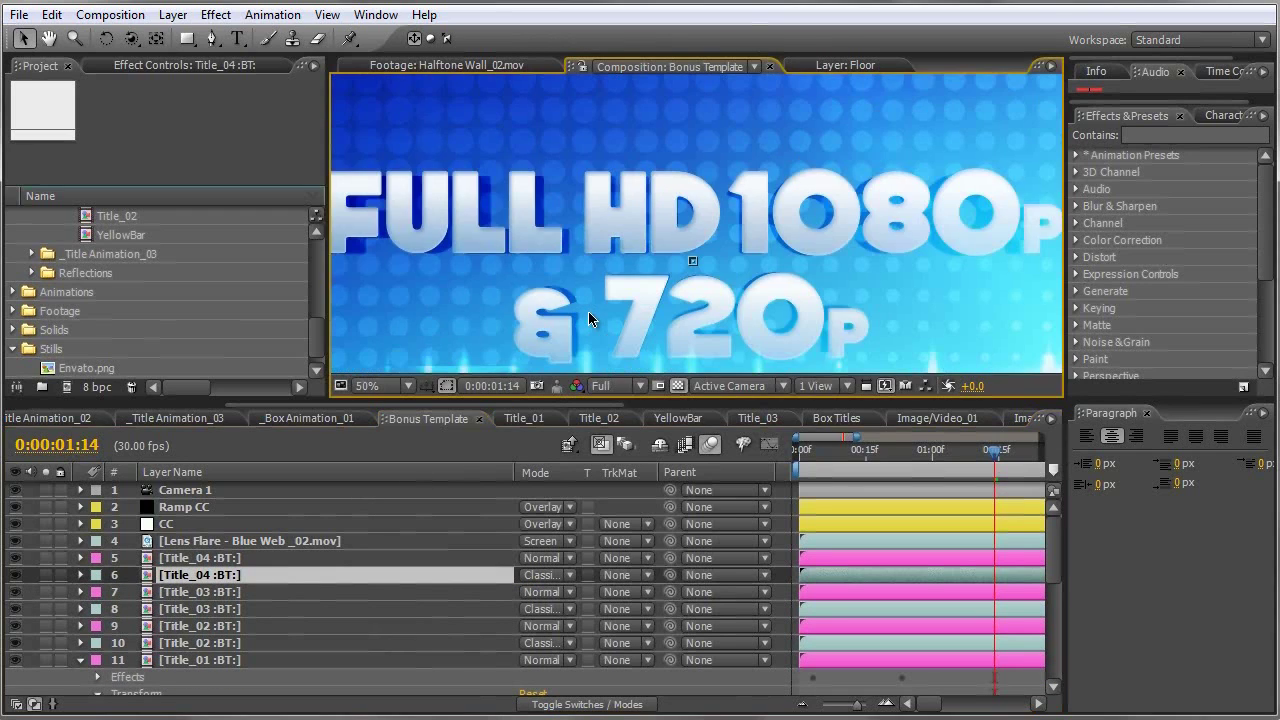
scroll(588, 318, "down", 1)
Step: Collapse the layer properties and open Final 1080p after a glance at Final 720p
left_click(588, 318)
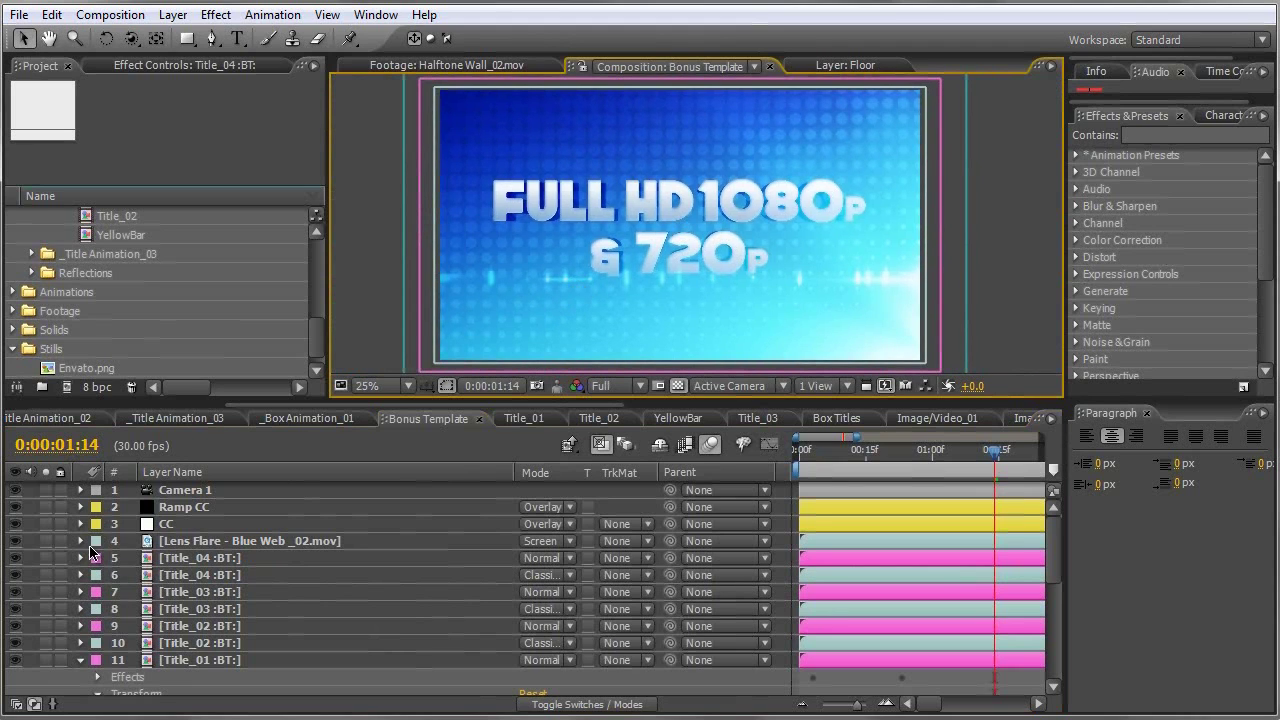
left_click(80, 660)
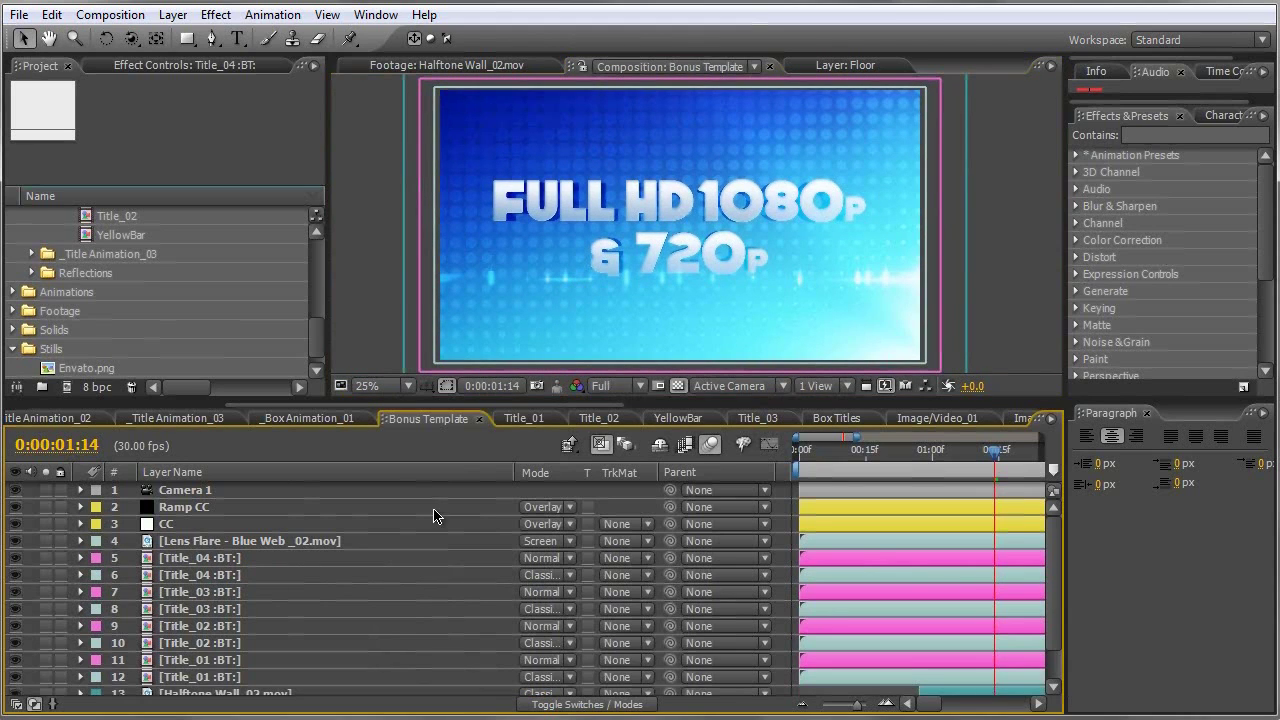
left_click_drag(376, 405, 101, 405)
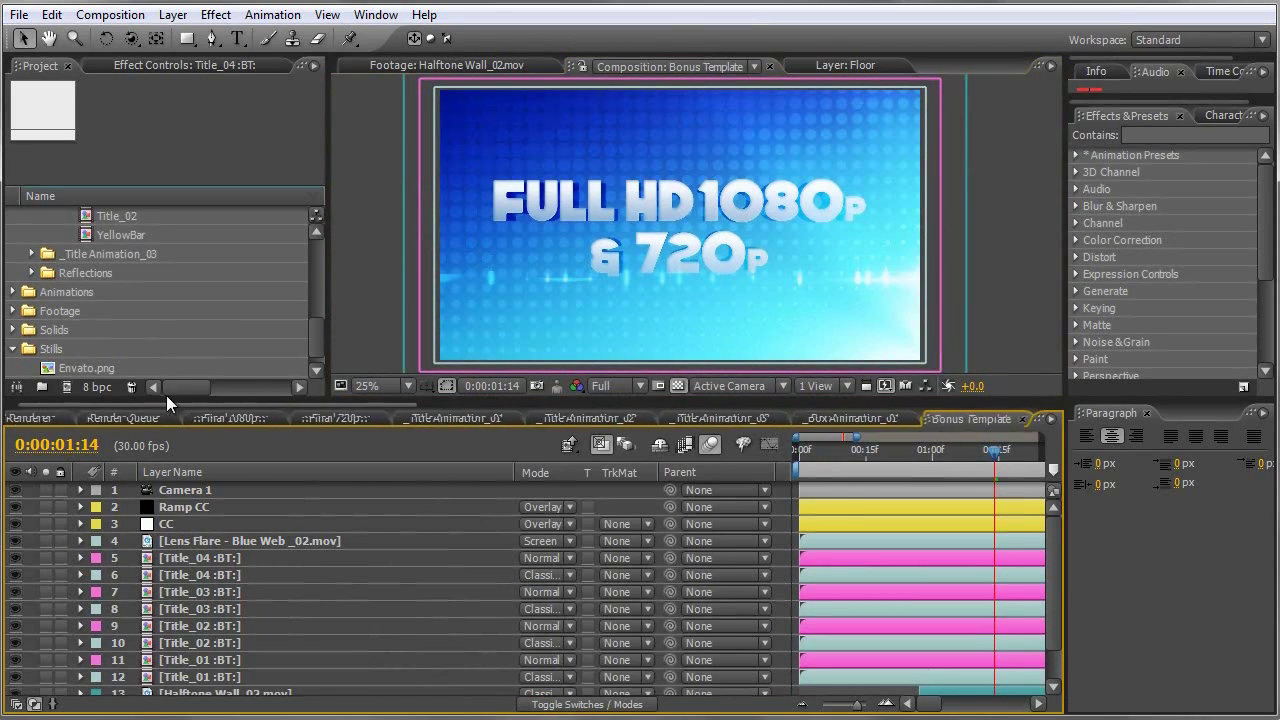
left_click(287, 418)
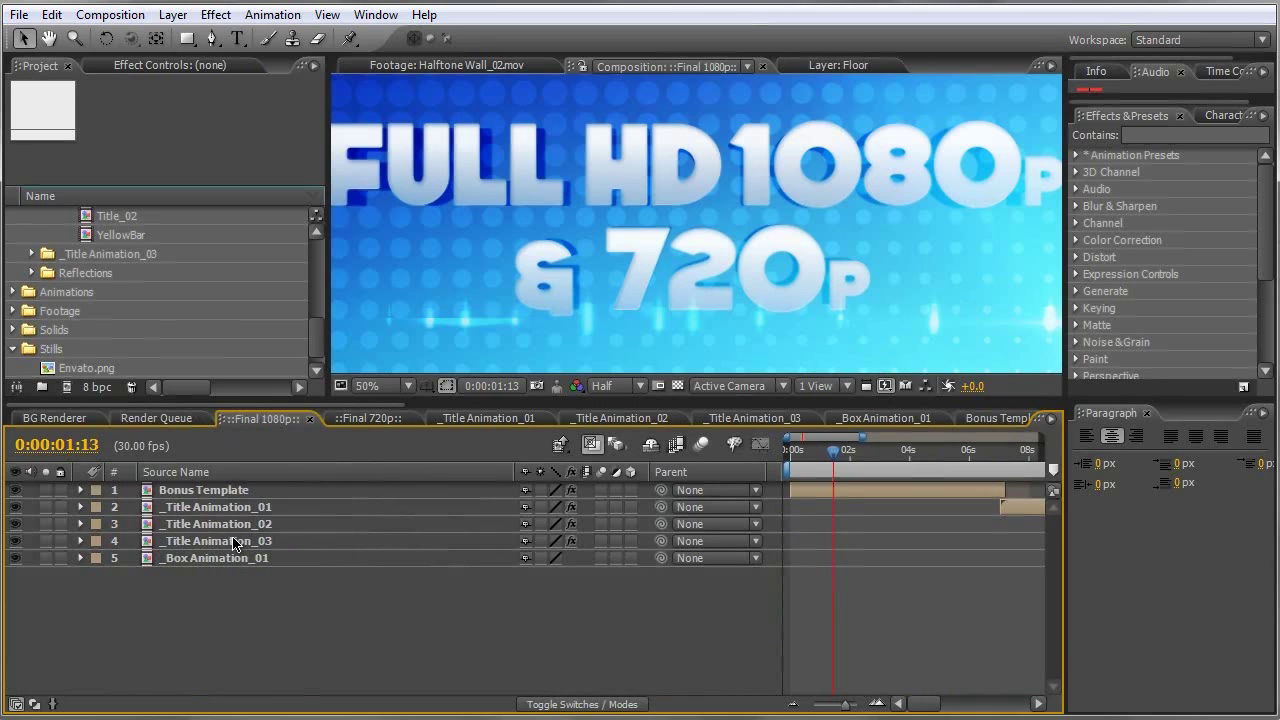
left_click(370, 418)
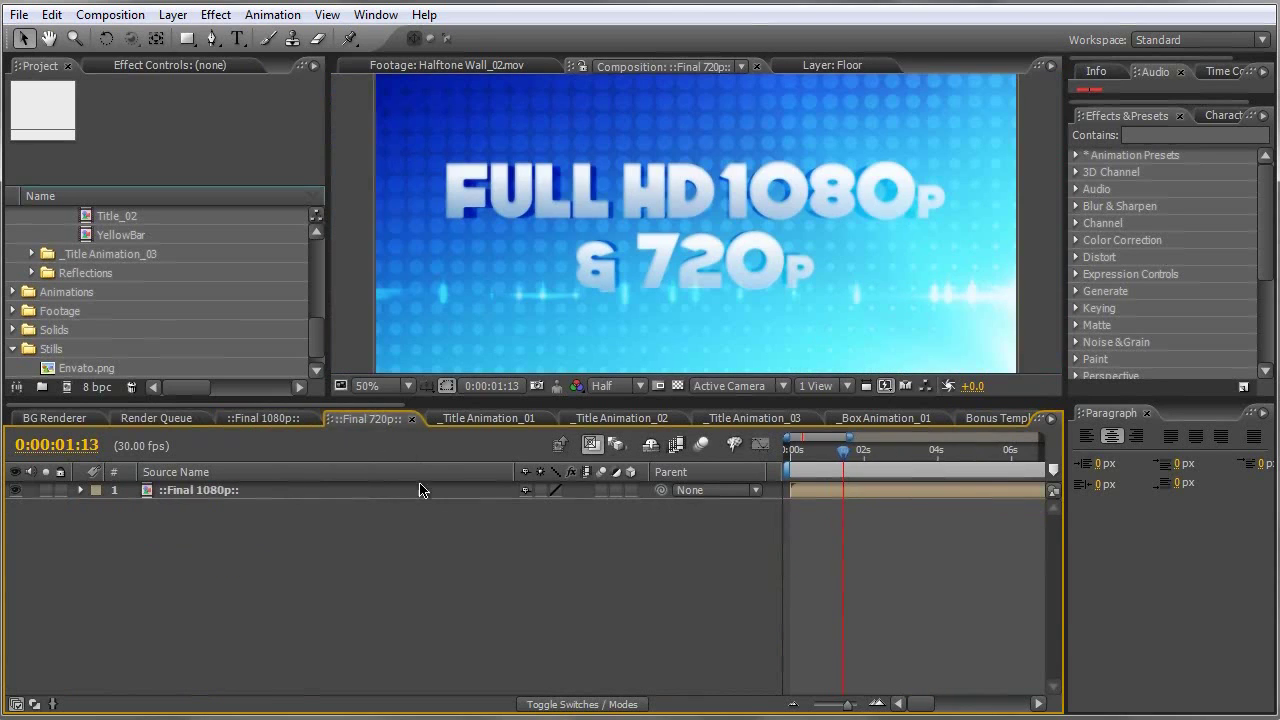
left_click(263, 418)
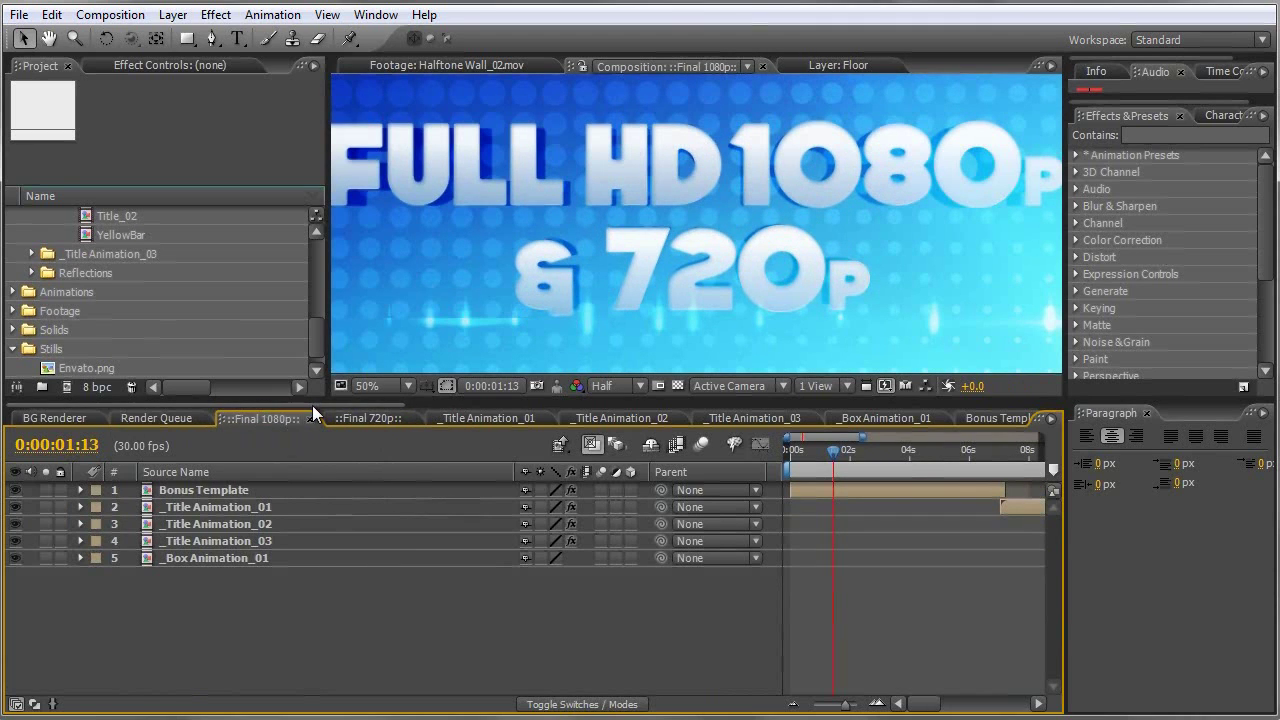
scroll(312, 412, "down", 3)
scroll(450, 410, "down", 3)
scroll(530, 405, "down", 3)
scroll(610, 400, "down", 3)
scroll(670, 405, "down", 3)
scroll(730, 405, "down", 3)
scroll(780, 405, "down", 3)
scroll(815, 405, "down", 3)
scroll(840, 400, "down", 3)
scroll(848, 400, "down", 3)
scroll(490, 400, "down", 2)
scroll(485, 400, "down", 2)
scroll(482, 395, "up", 3)
scroll(400, 405, "up", 3)
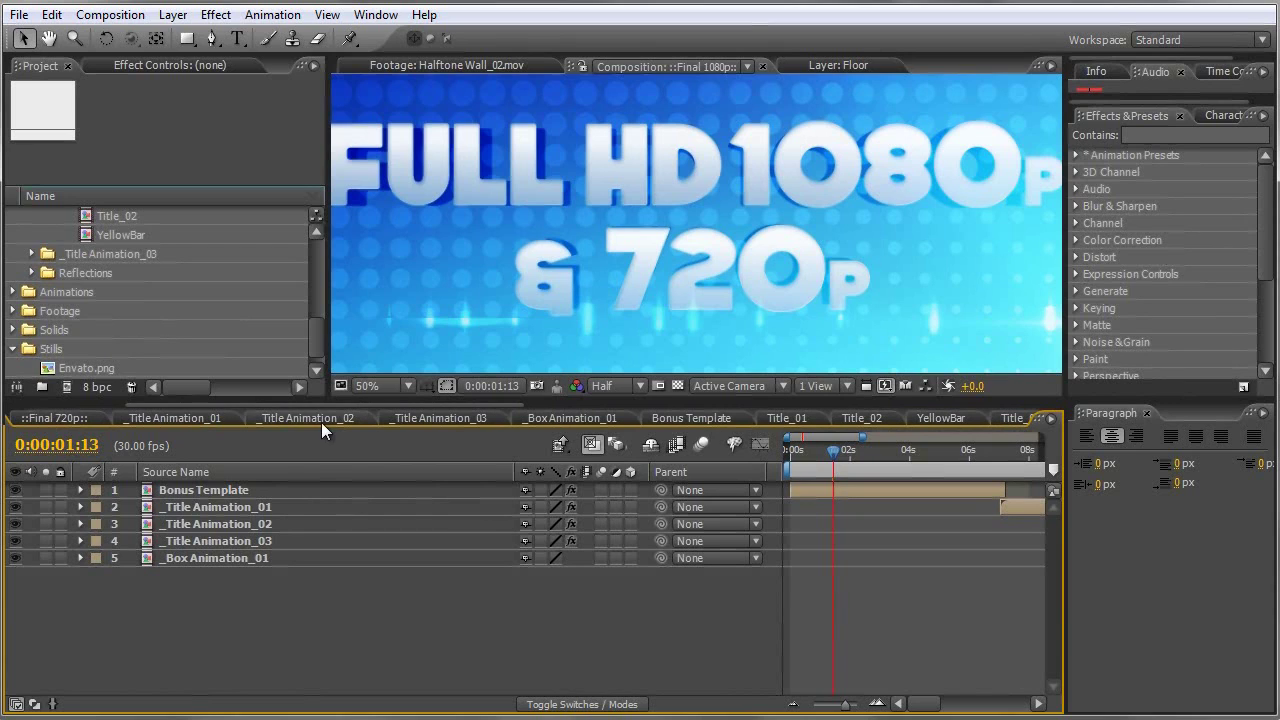
scroll(466, 403, "down", 3)
scroll(648, 405, "down", 3)
scroll(646, 405, "down", 3)
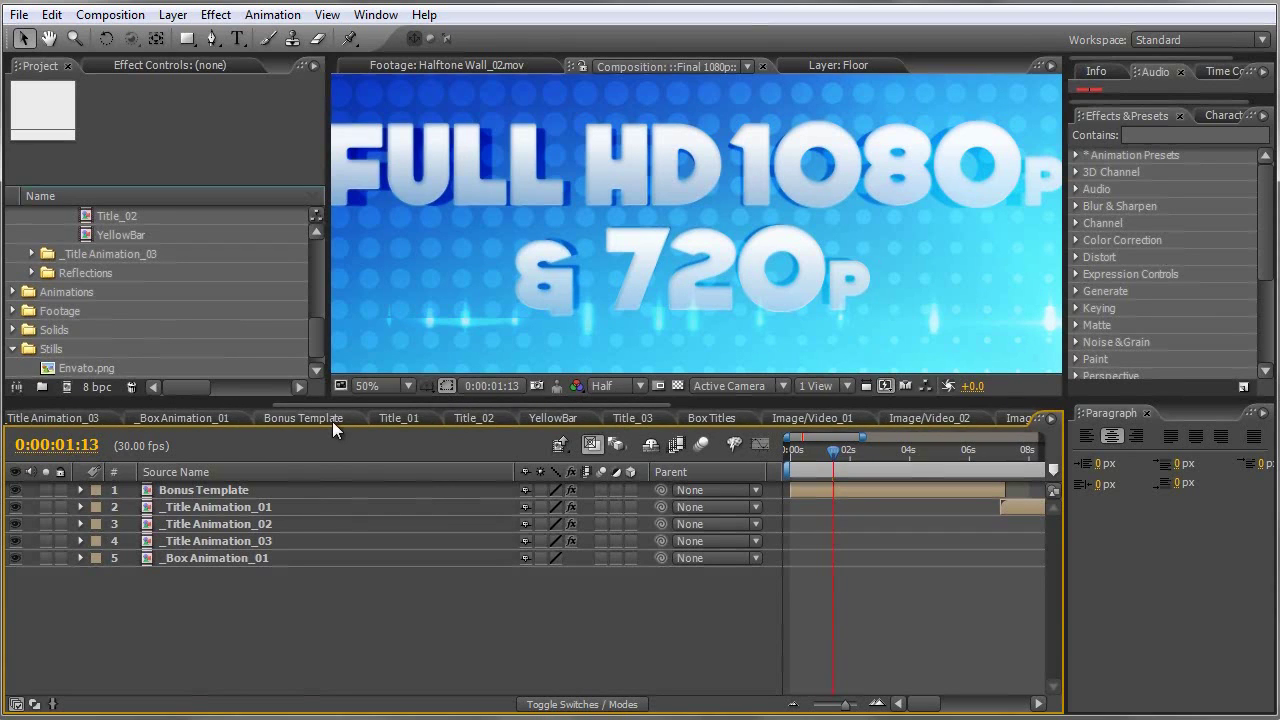
scroll(400, 412, "down", 3)
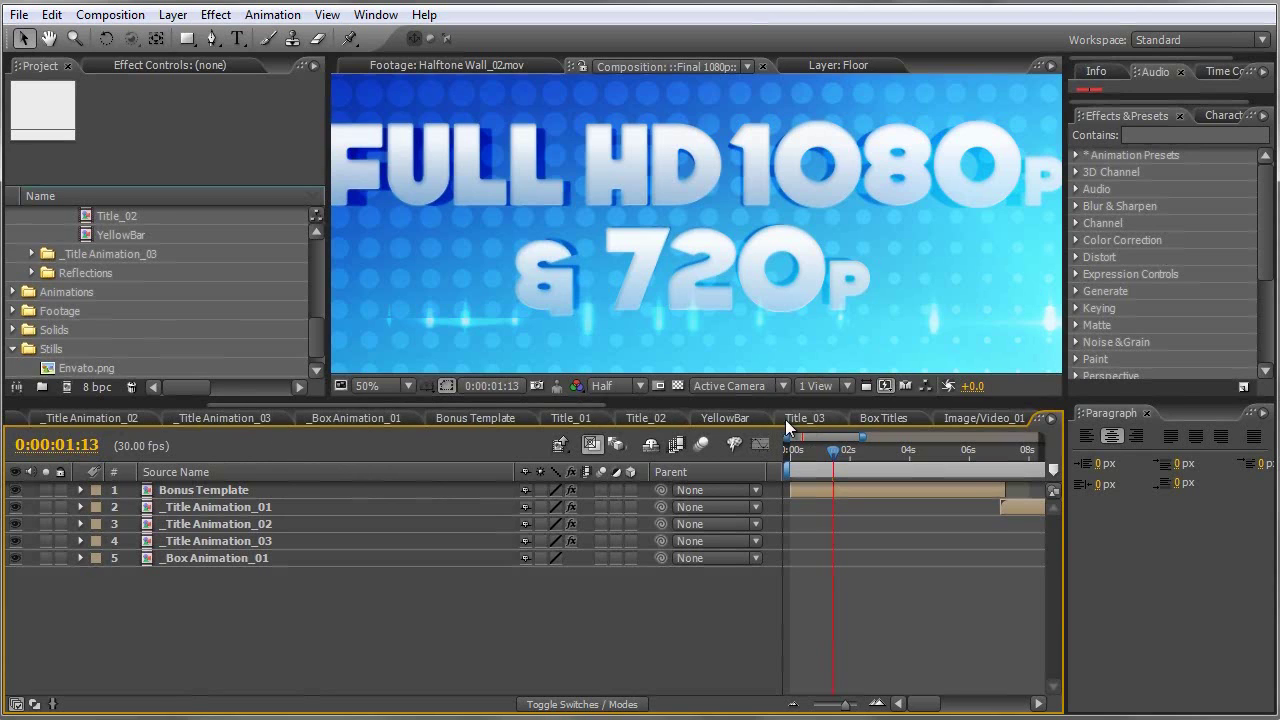
left_click_drag(505, 403, 645, 403)
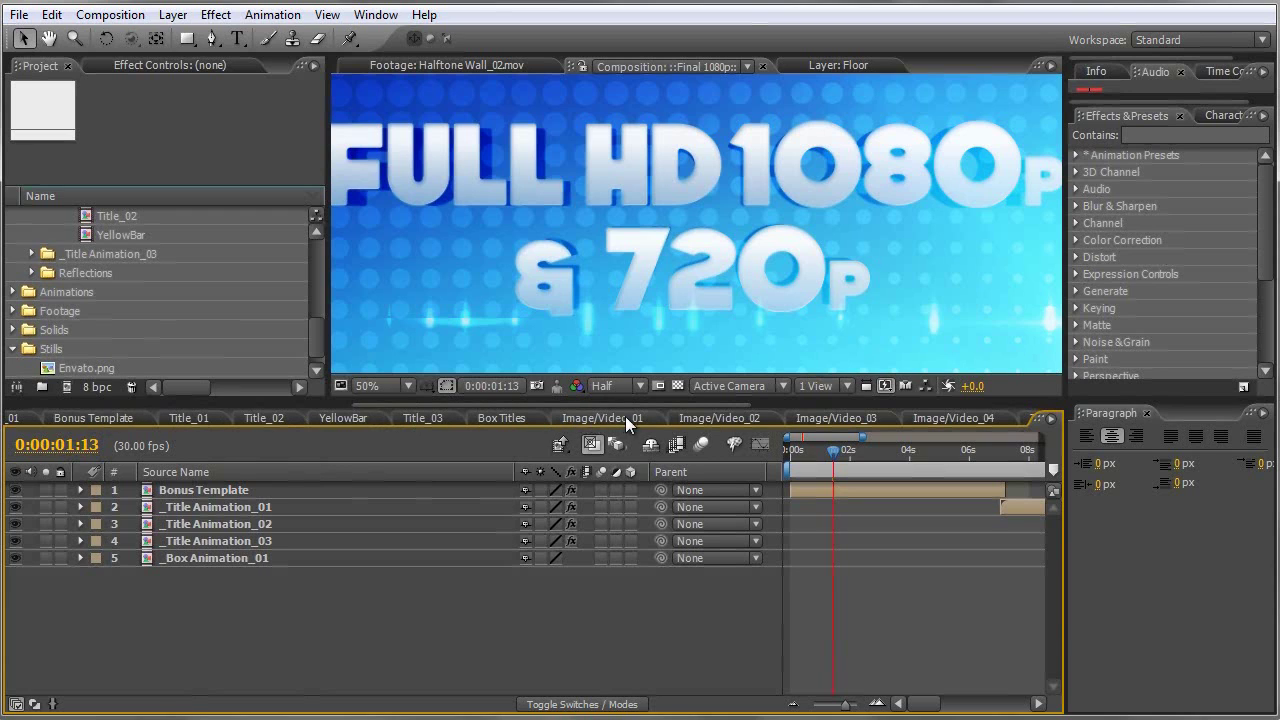
left_click_drag(650, 403, 934, 403)
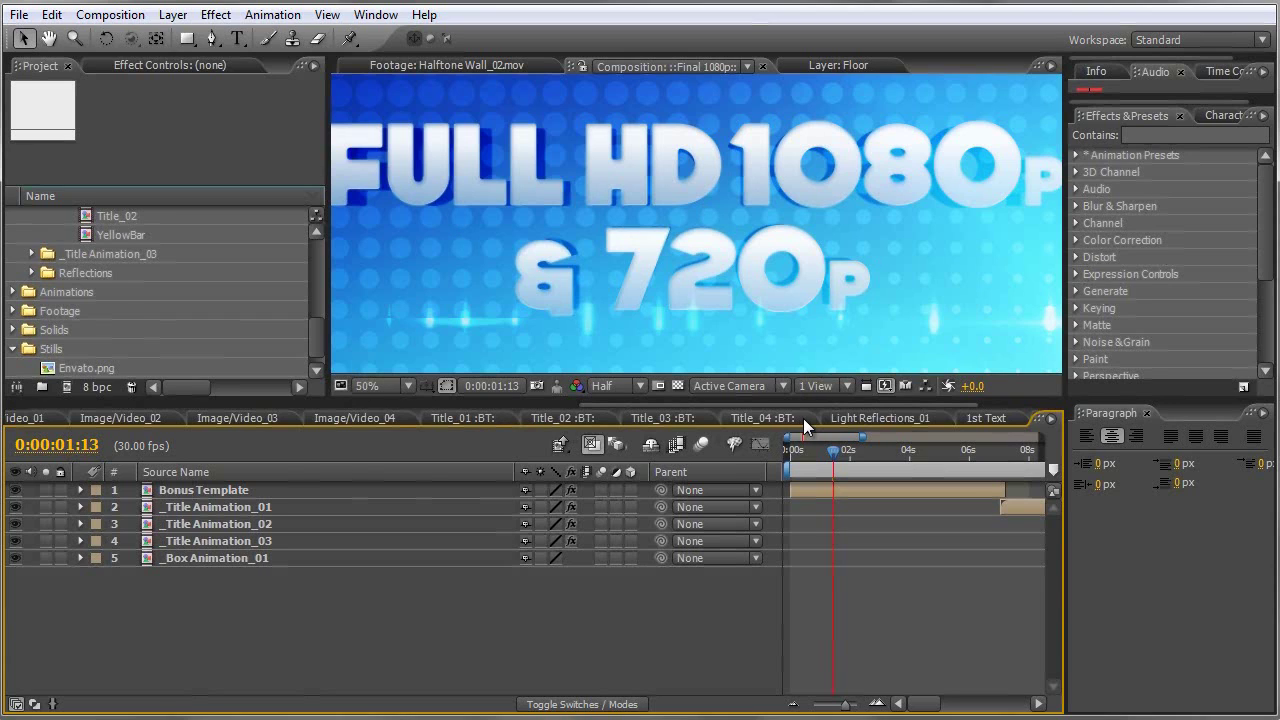
left_click_drag(804, 403, 904, 403)
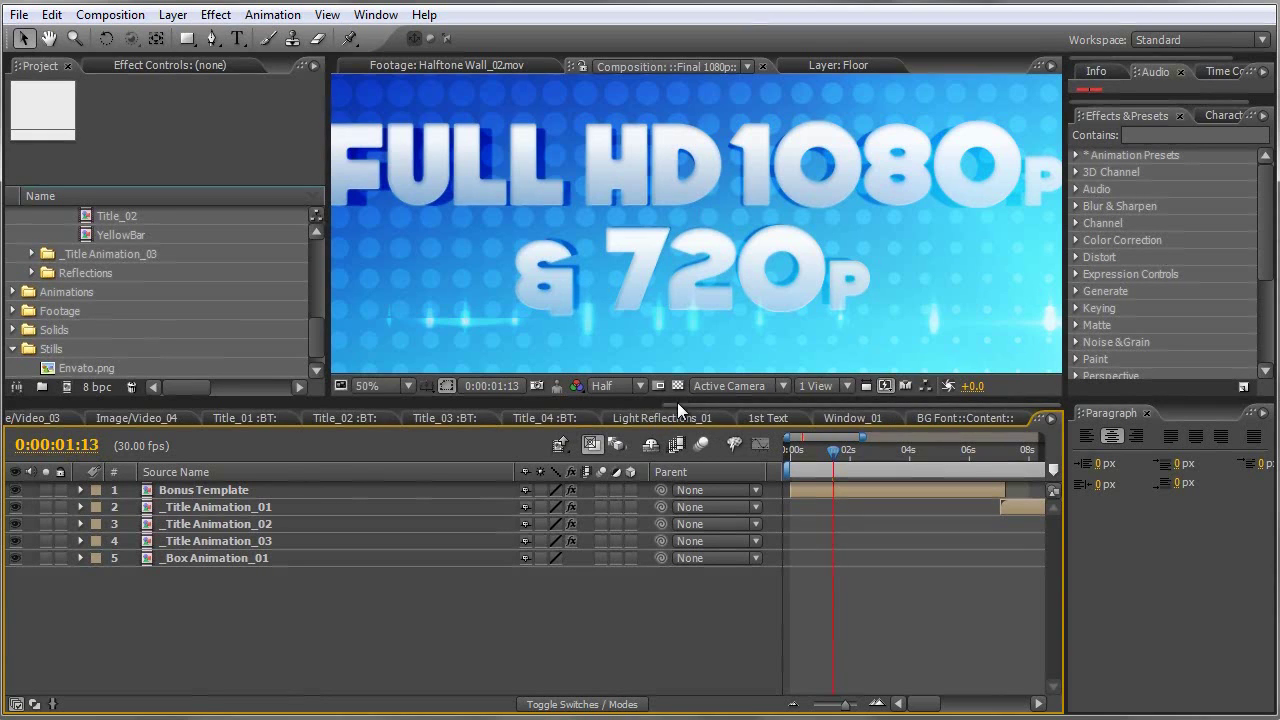
left_click_drag(678, 402, 24, 397)
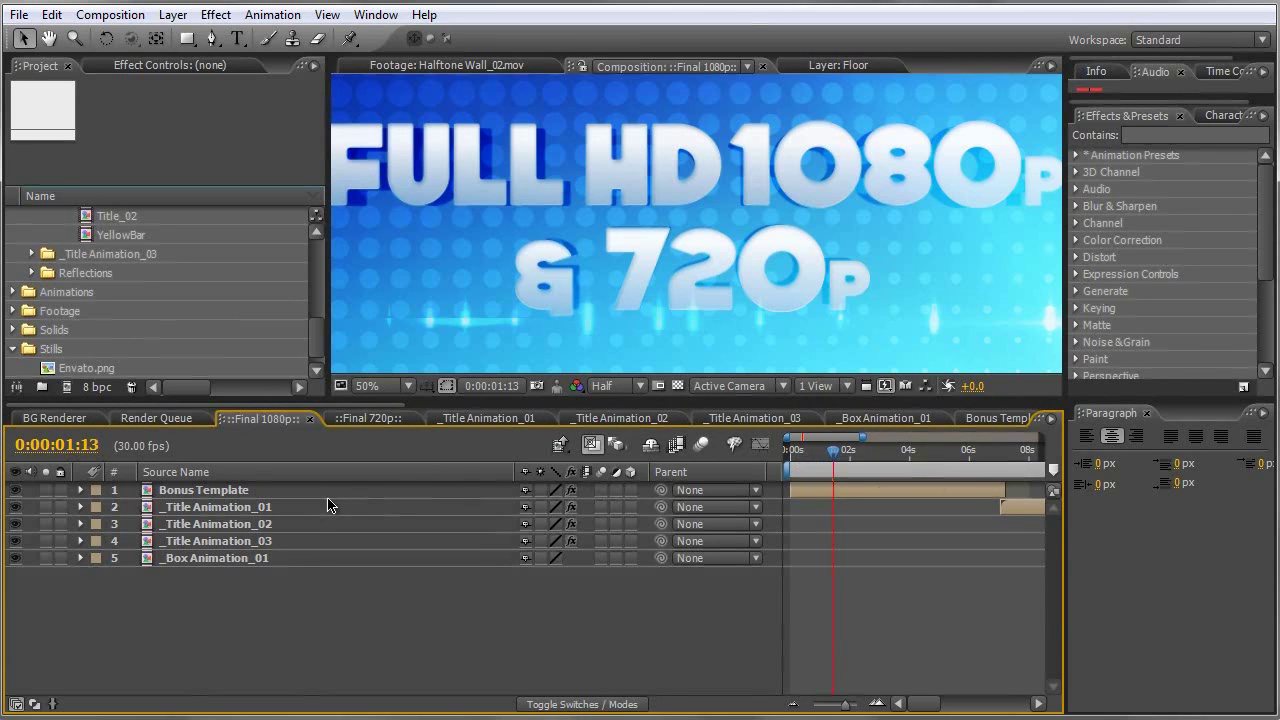
Step: Select _Title Animation_01, toggle a timeline switch, and bring up the BG Renderer panel
left_click(215, 507)
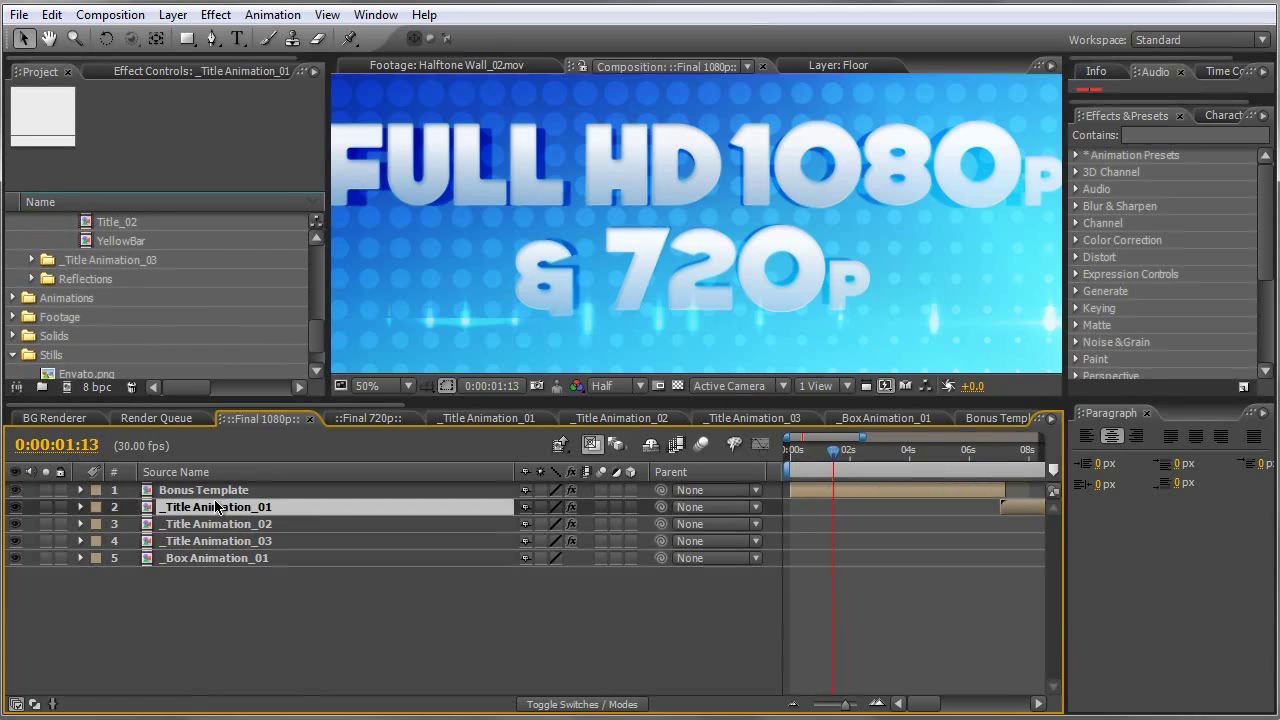
left_click(218, 507)
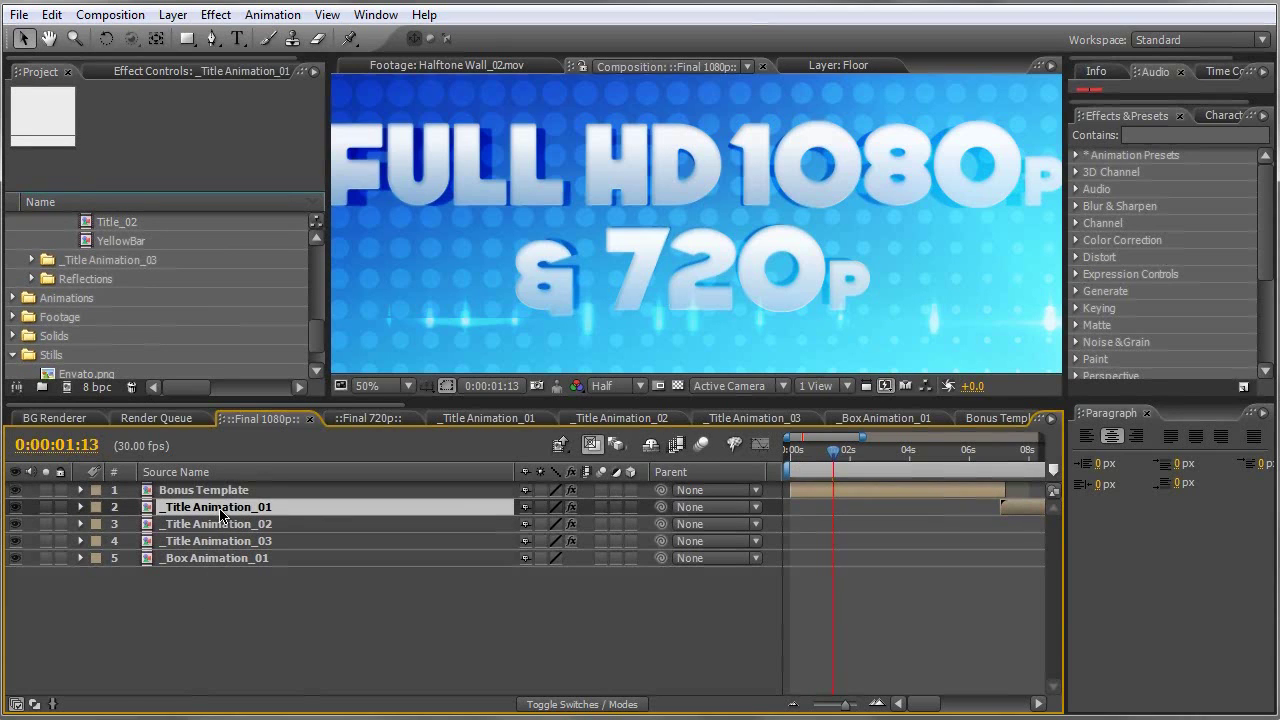
left_click(700, 445)
left_click(55, 418)
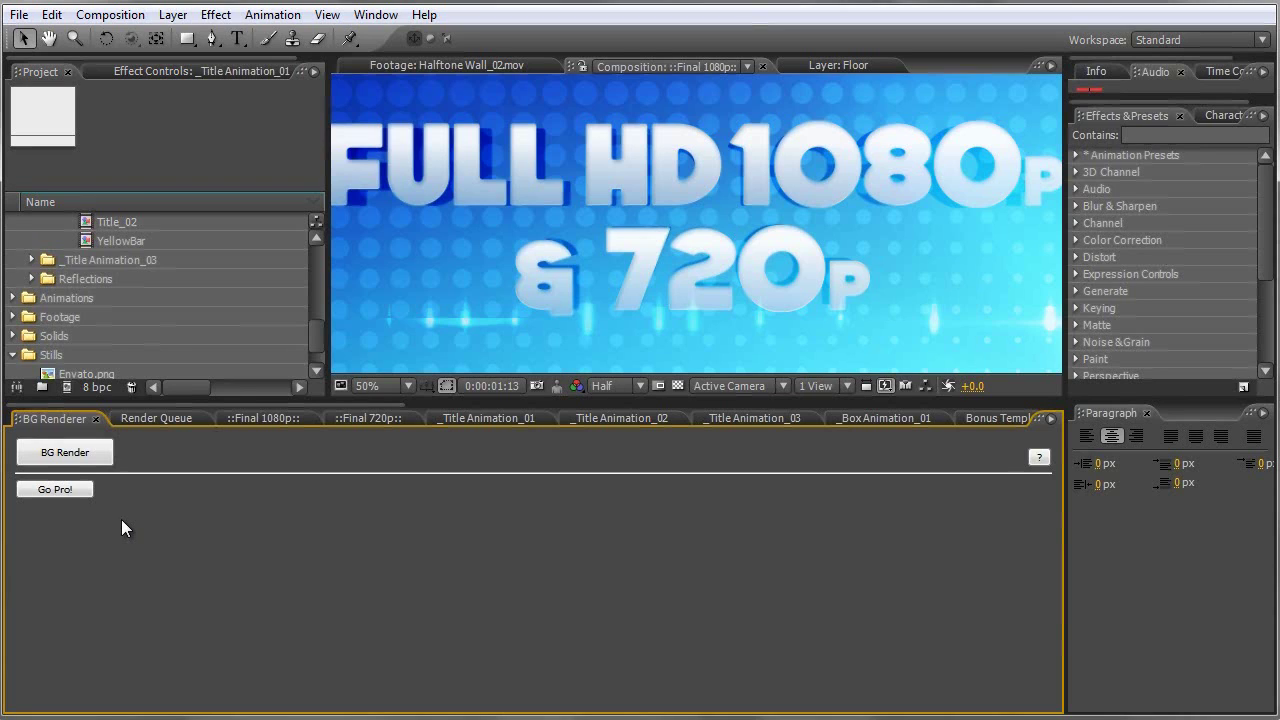
Step: Check the Render Queue, then return to the Final 1080p timeline
left_click(169, 418)
left_click(56, 420)
left_click(169, 421)
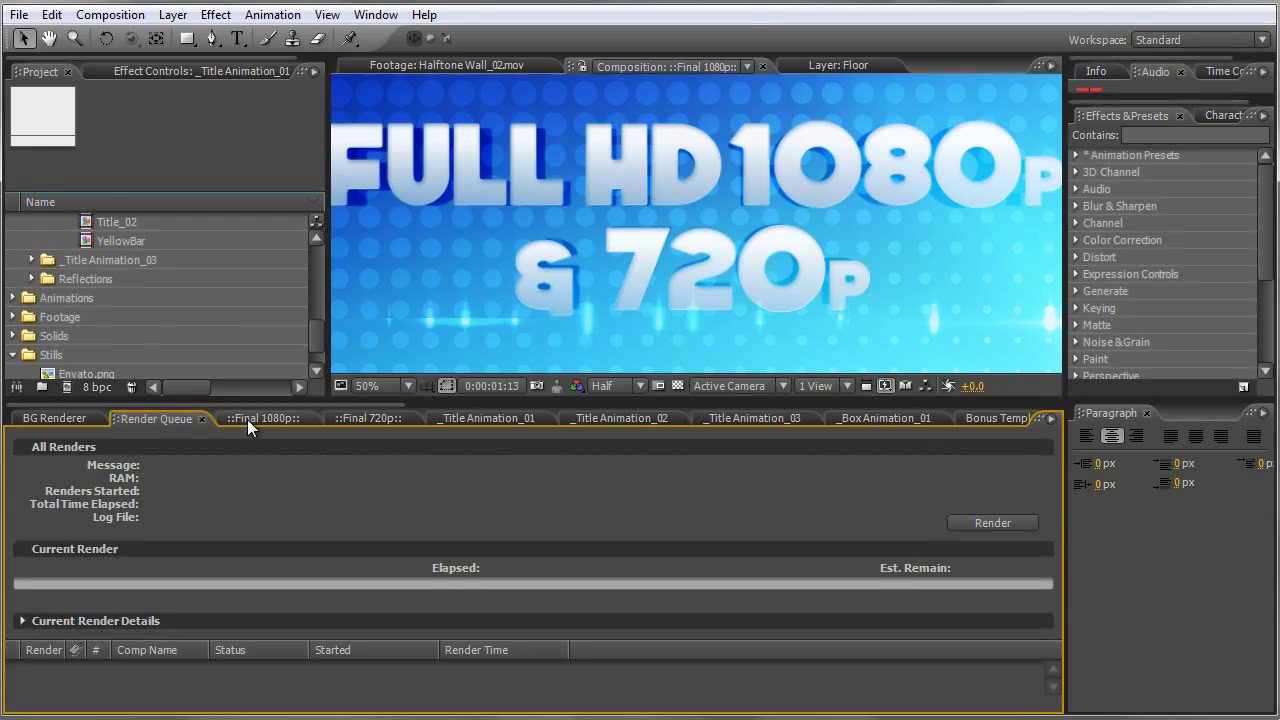
left_click(249, 425)
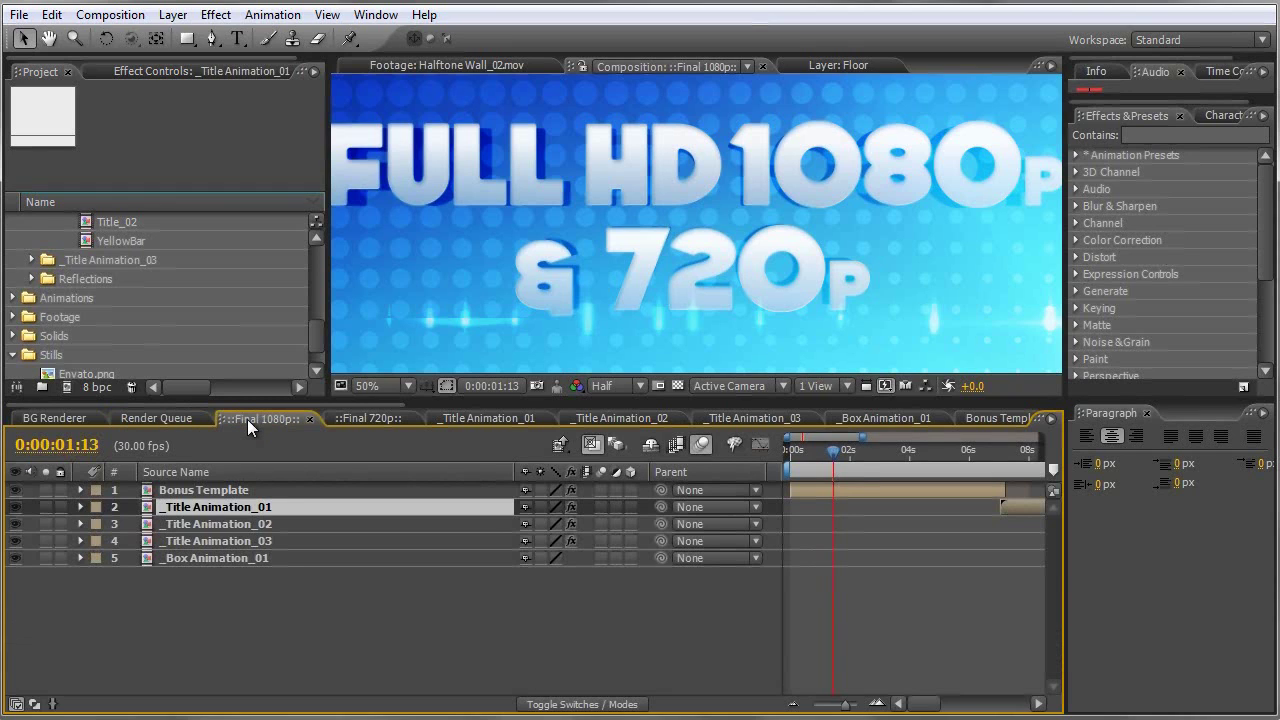
Step: Peek at Final 720p and the render queue, then select Final 1080p's Bonus Template layer
left_click(379, 418)
left_click(283, 419)
left_click(182, 420)
left_click(268, 418)
left_click(248, 527)
left_click(244, 498)
Step: Show the Mode and TrkMat columns and narrow the Source Name column
left_click(257, 527)
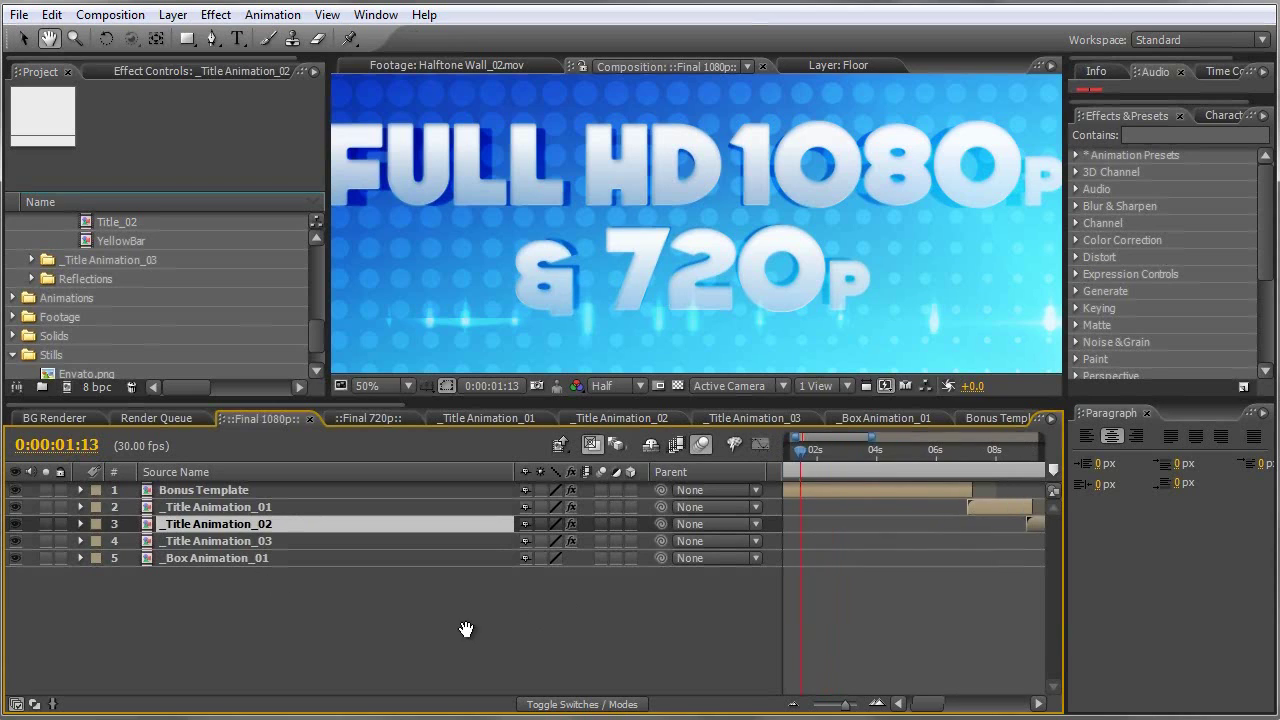
left_click_drag(612, 611, 378, 639)
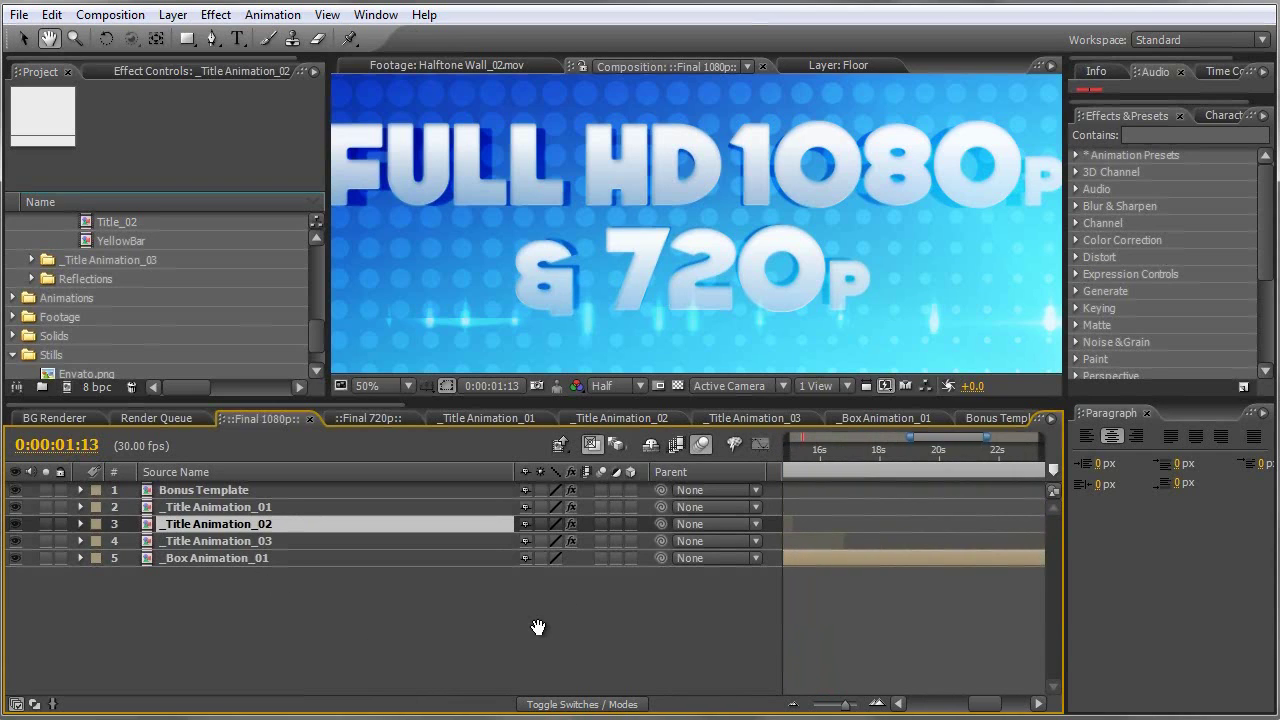
key("v")
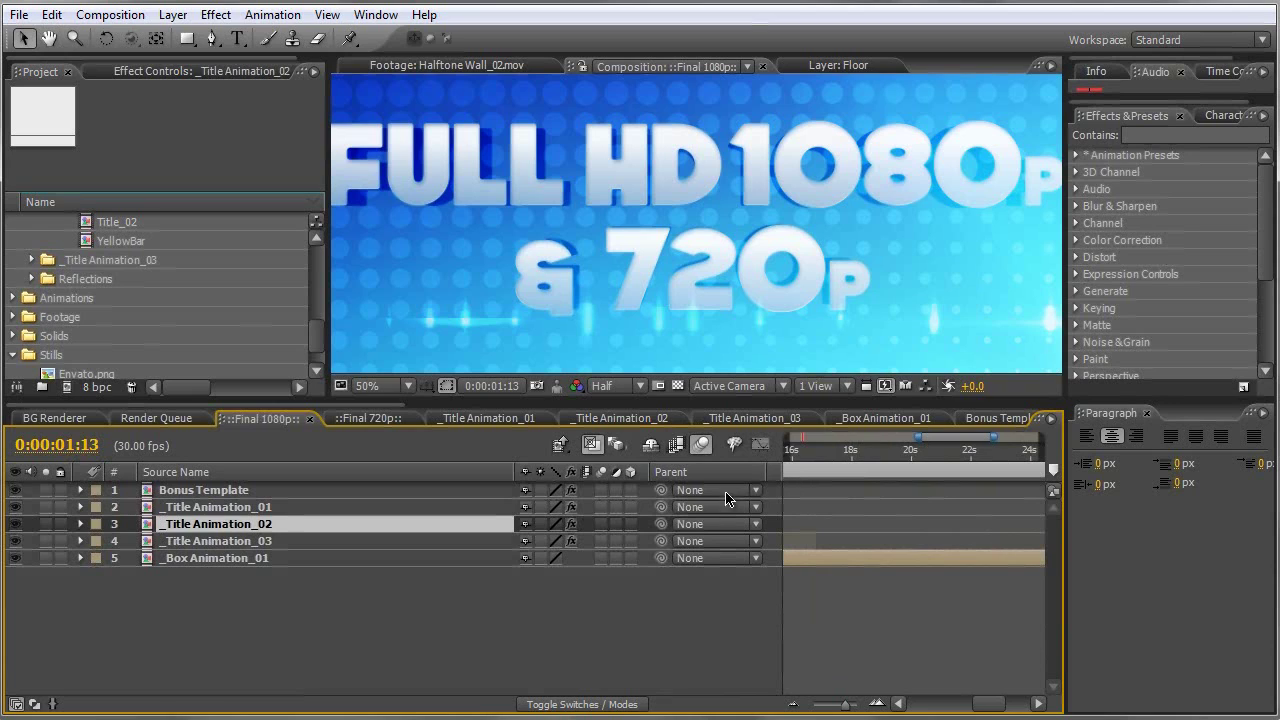
key("F4")
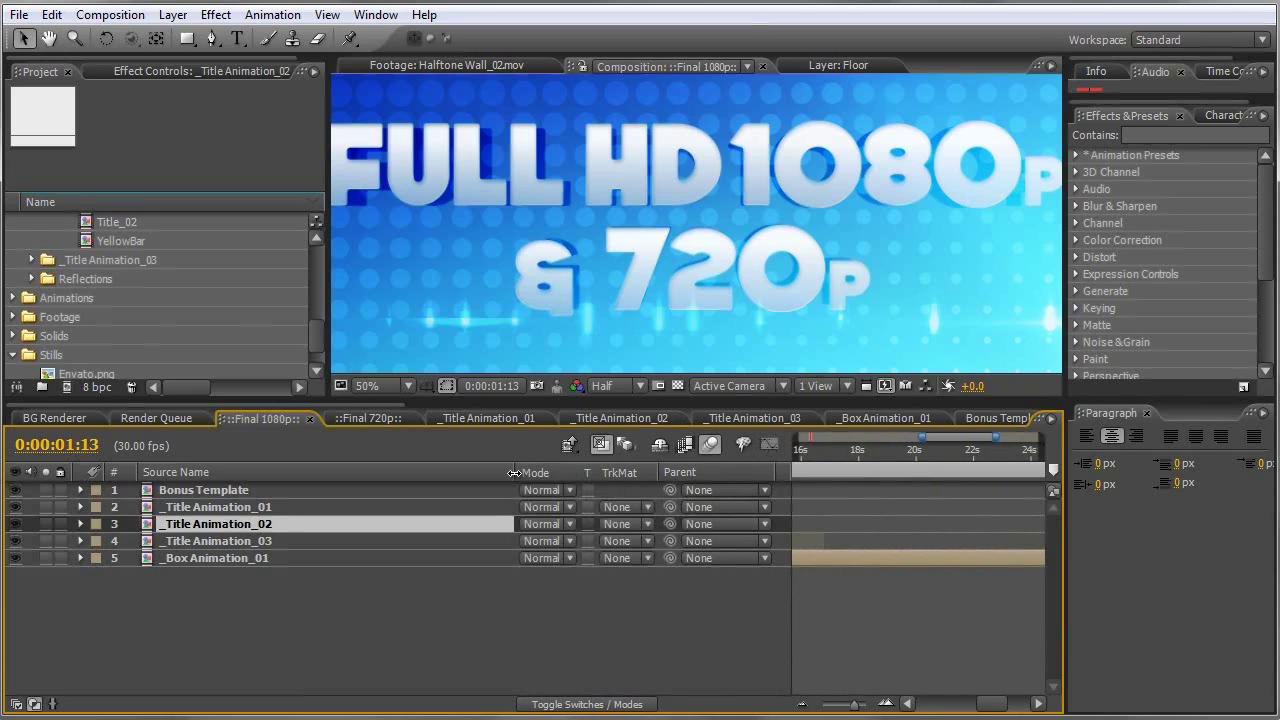
left_click_drag(515, 475, 298, 476)
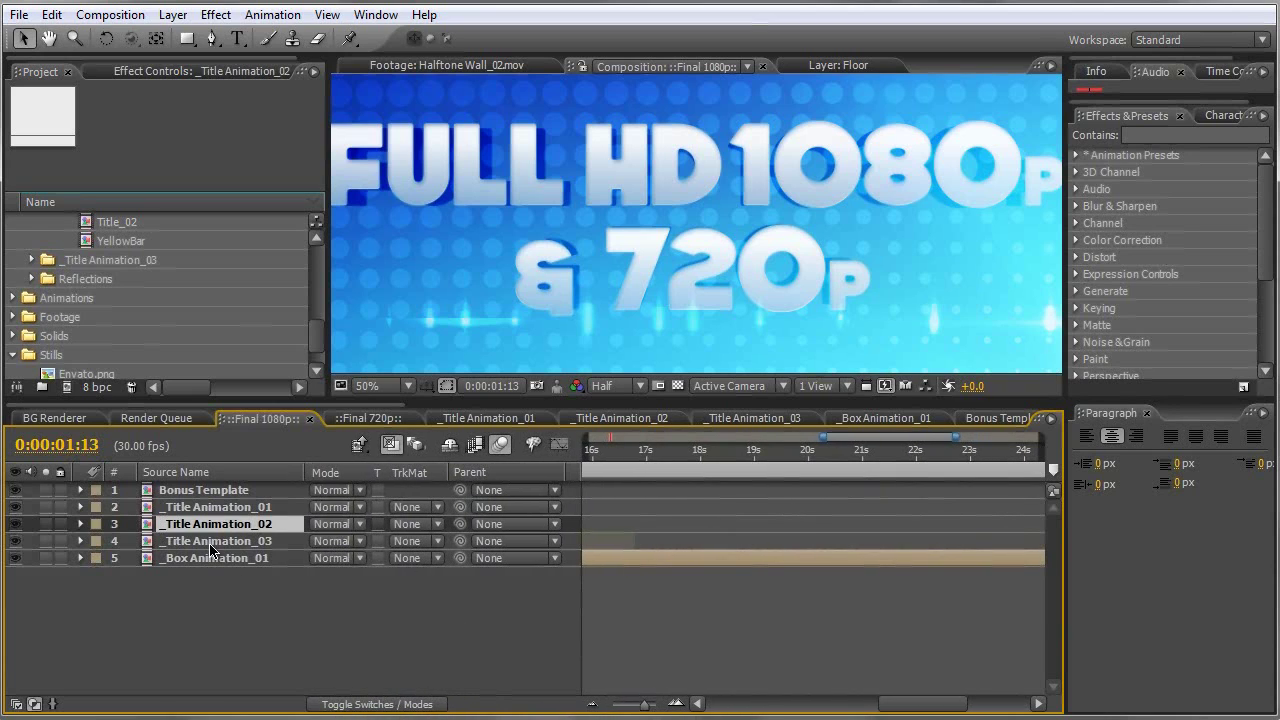
Step: Zoom out to the full 30-second timeline and select Bonus Template near 8:01
left_click(268, 558)
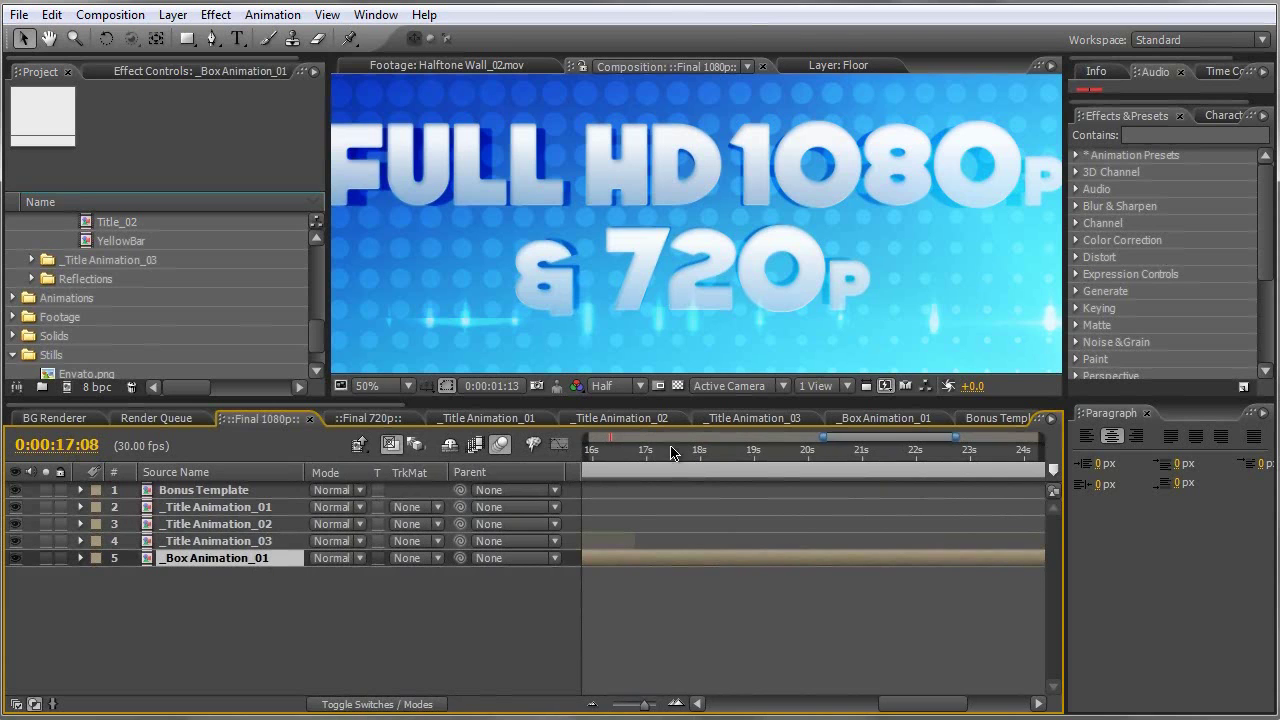
left_click(662, 451)
key("minus")
key("minus")
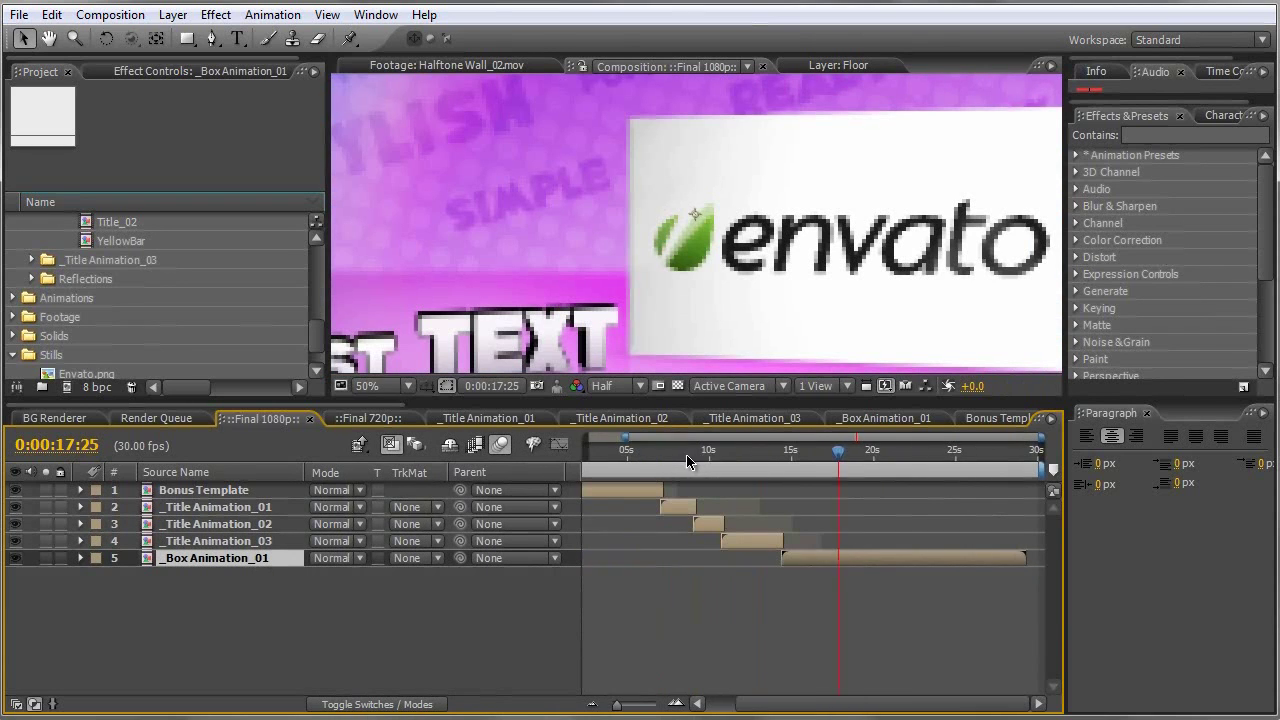
left_click(857, 456)
left_click_drag(857, 456, 709, 452)
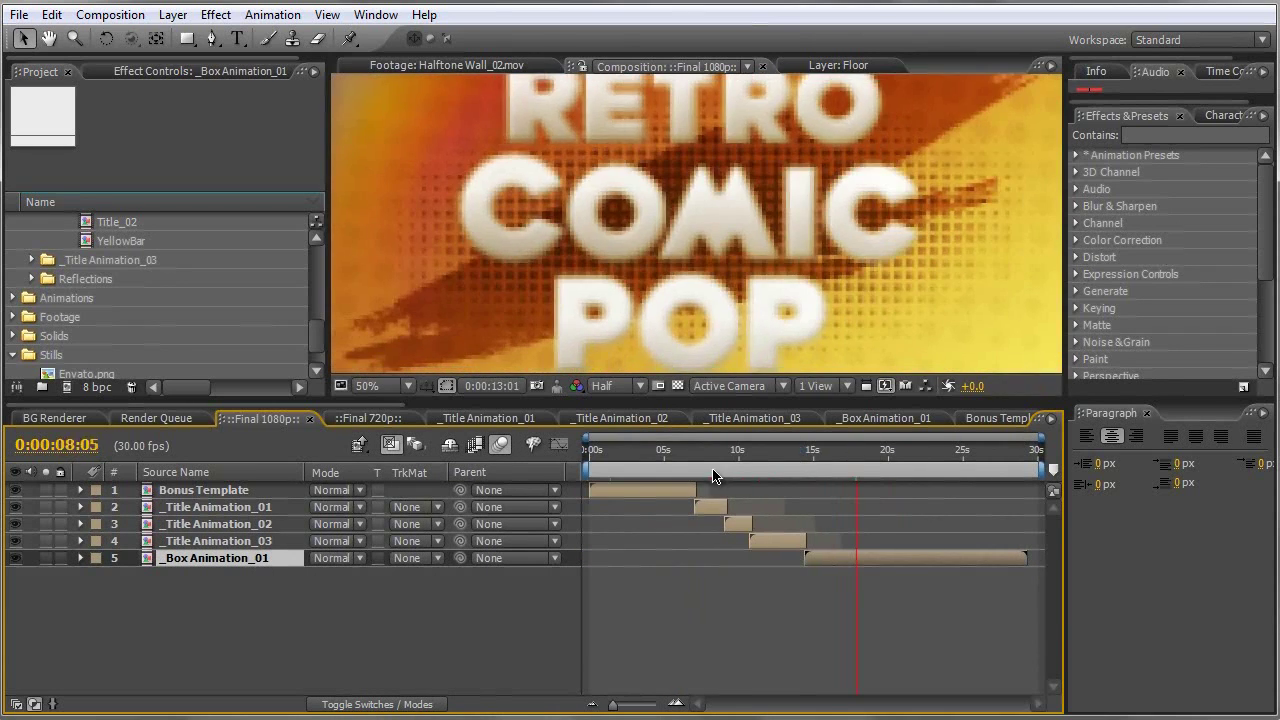
left_click(689, 488)
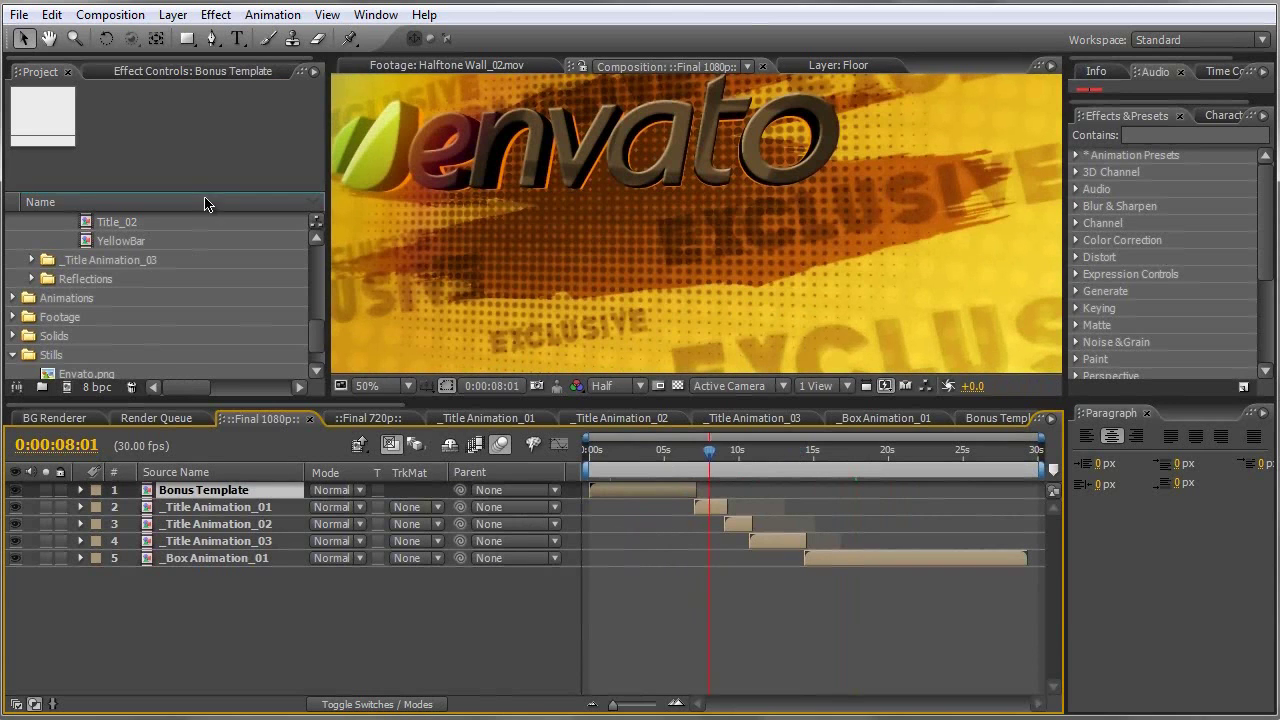
Step: Reveal Bonus Template's Fold Position keyframes and step frame by frame through the page turn
left_click(192, 72)
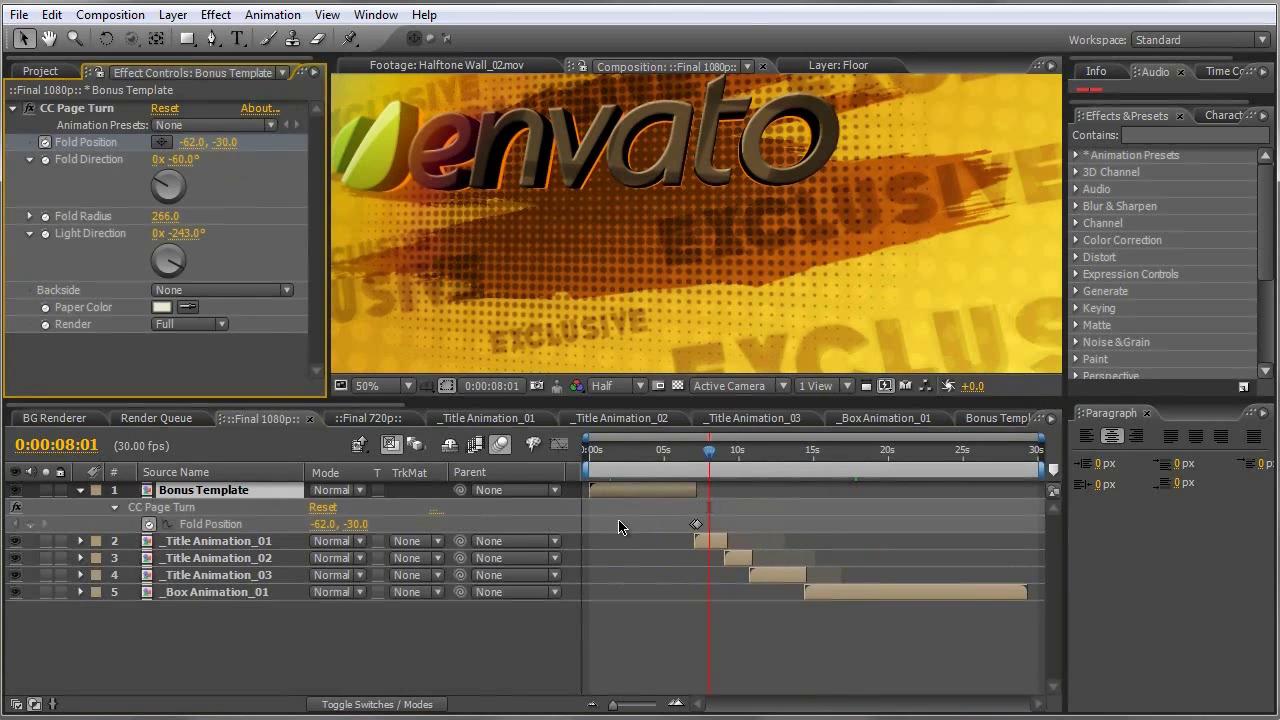
key("u")
key("equal")
key("equal")
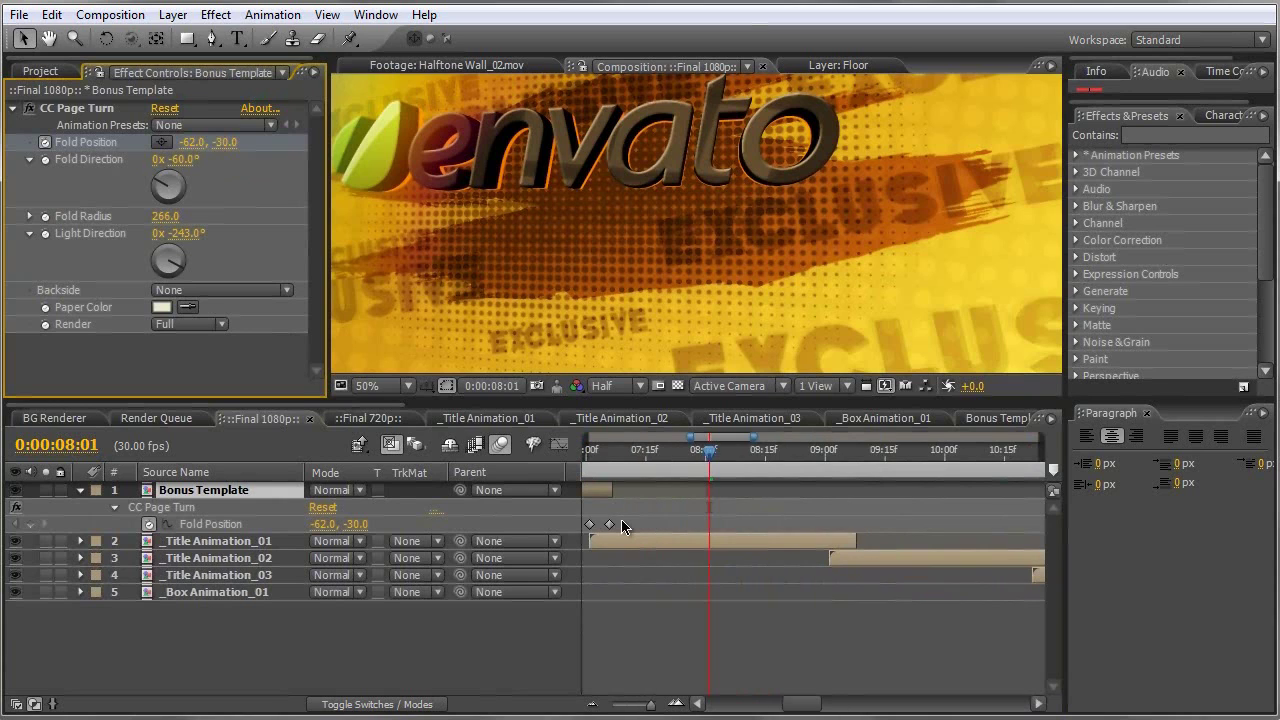
key("j")
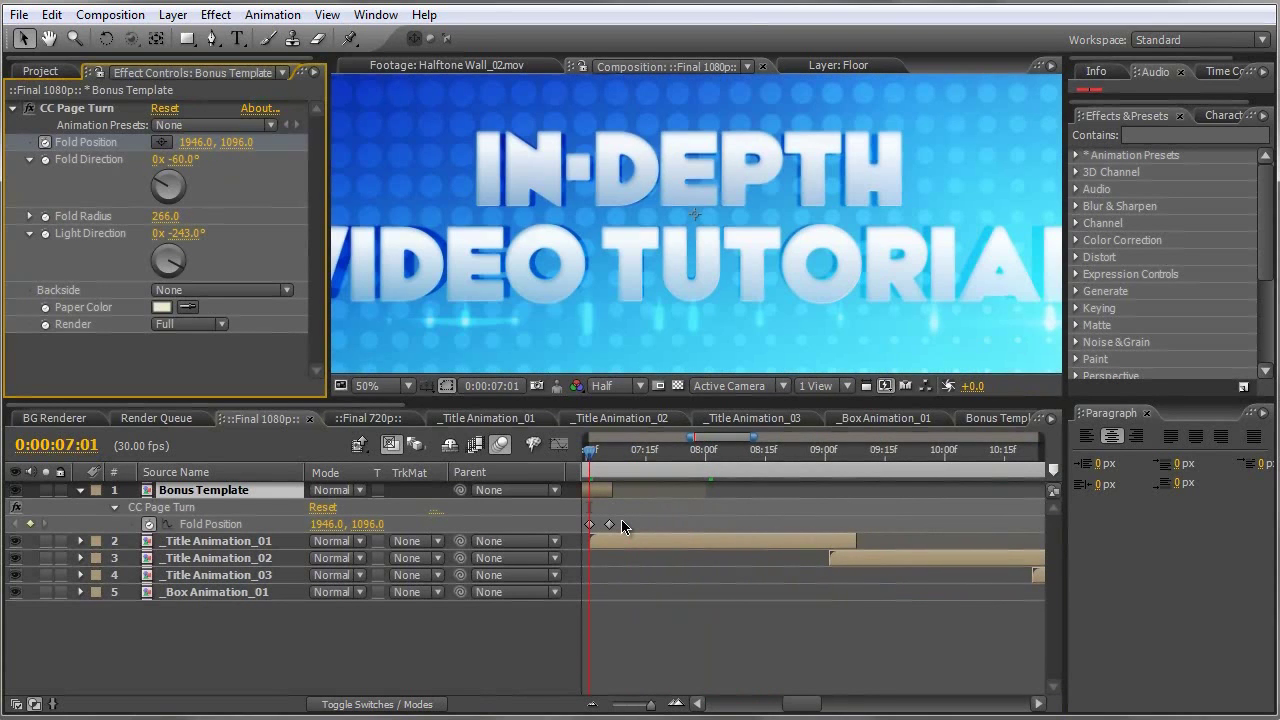
key("comma")
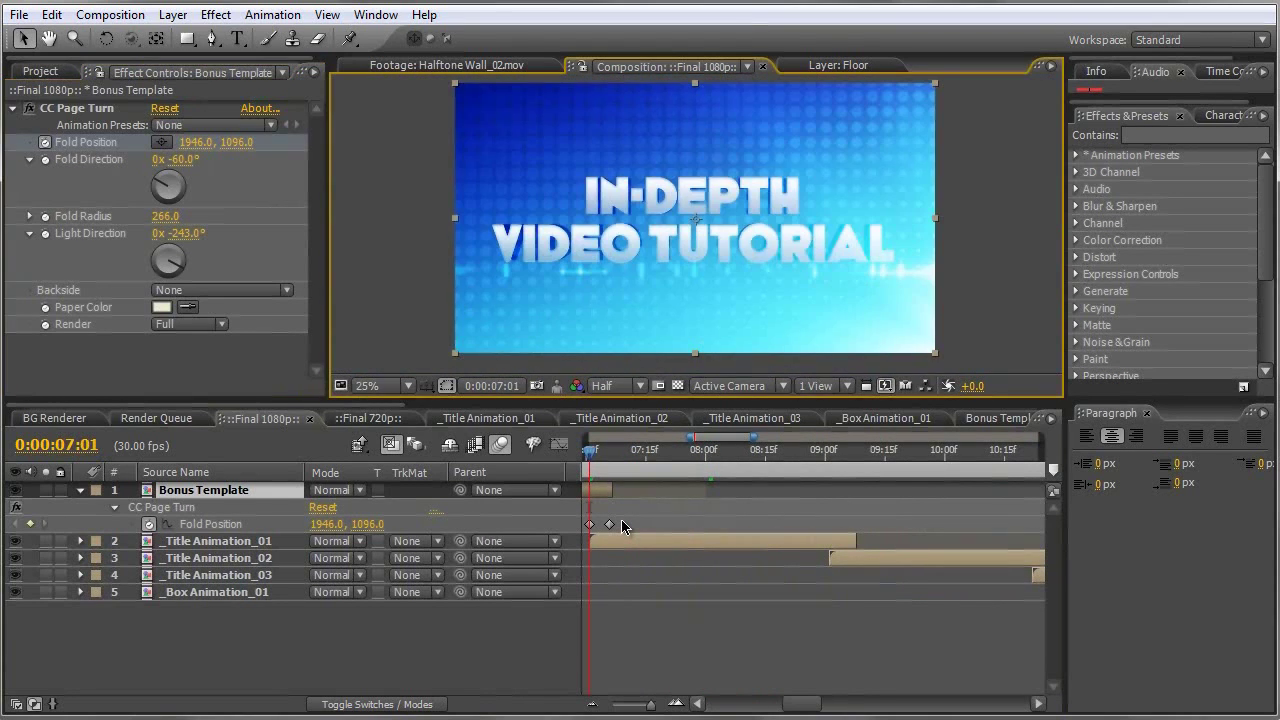
key("Page_Down")
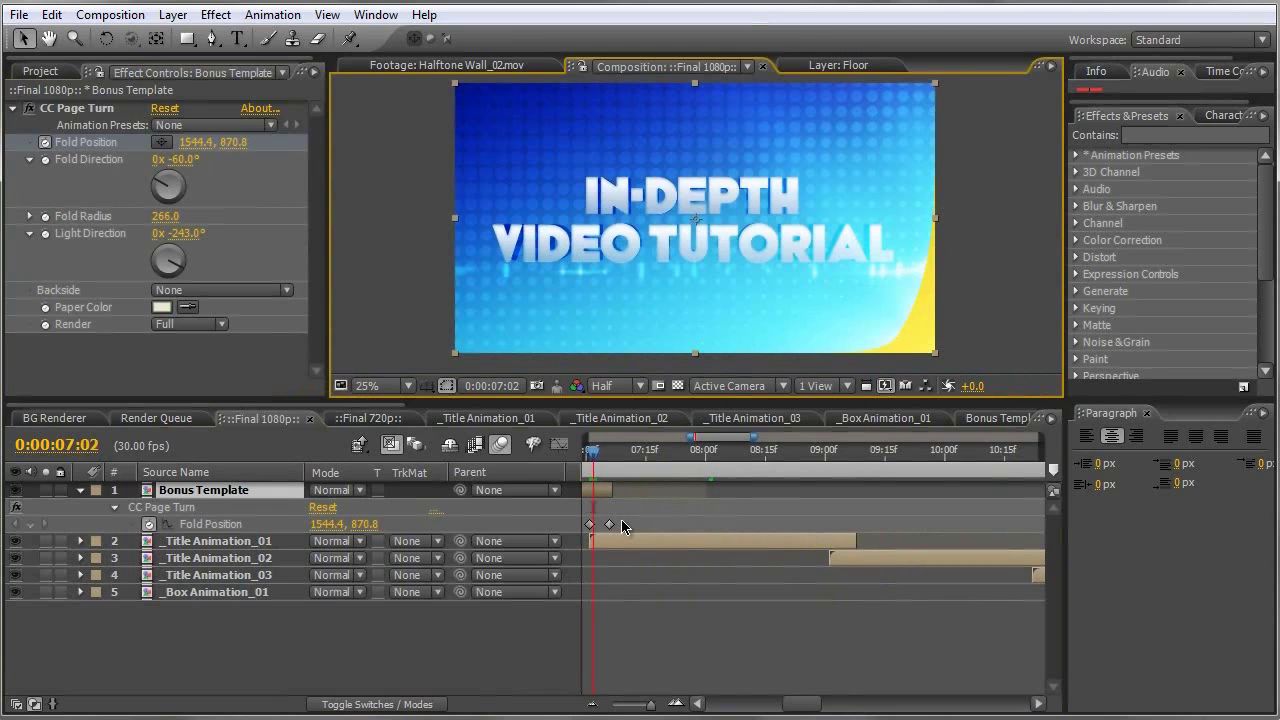
key("Page_Down")
key("Page_Down")
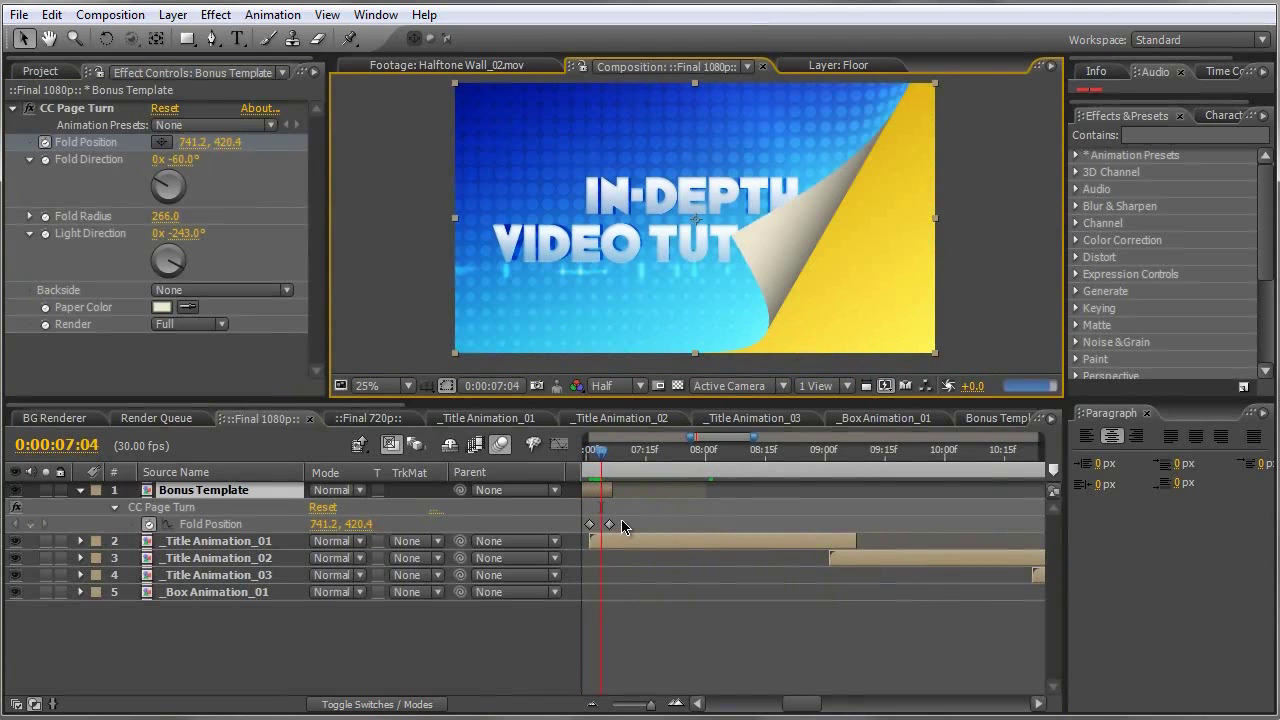
Step: Zoom back out, select _Box Animation_01, and move to 28:26 showing 4TH TEXT
key("minus")
key("minus")
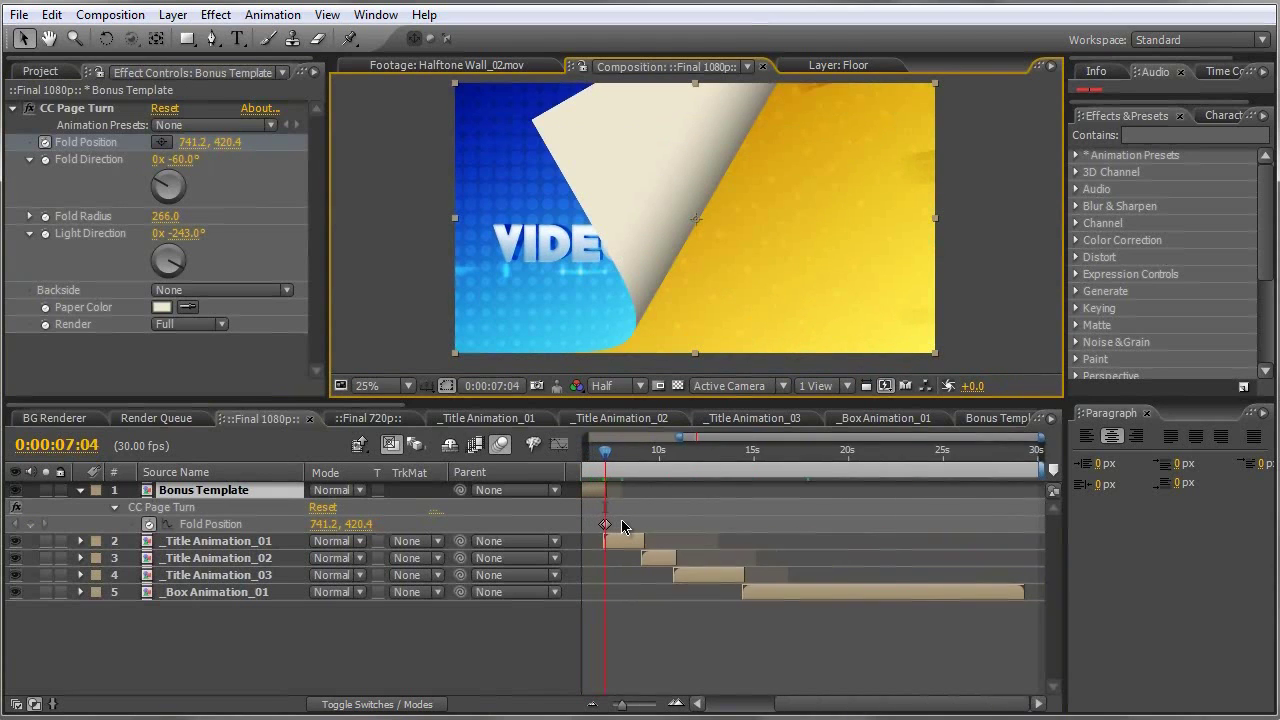
left_click(786, 590)
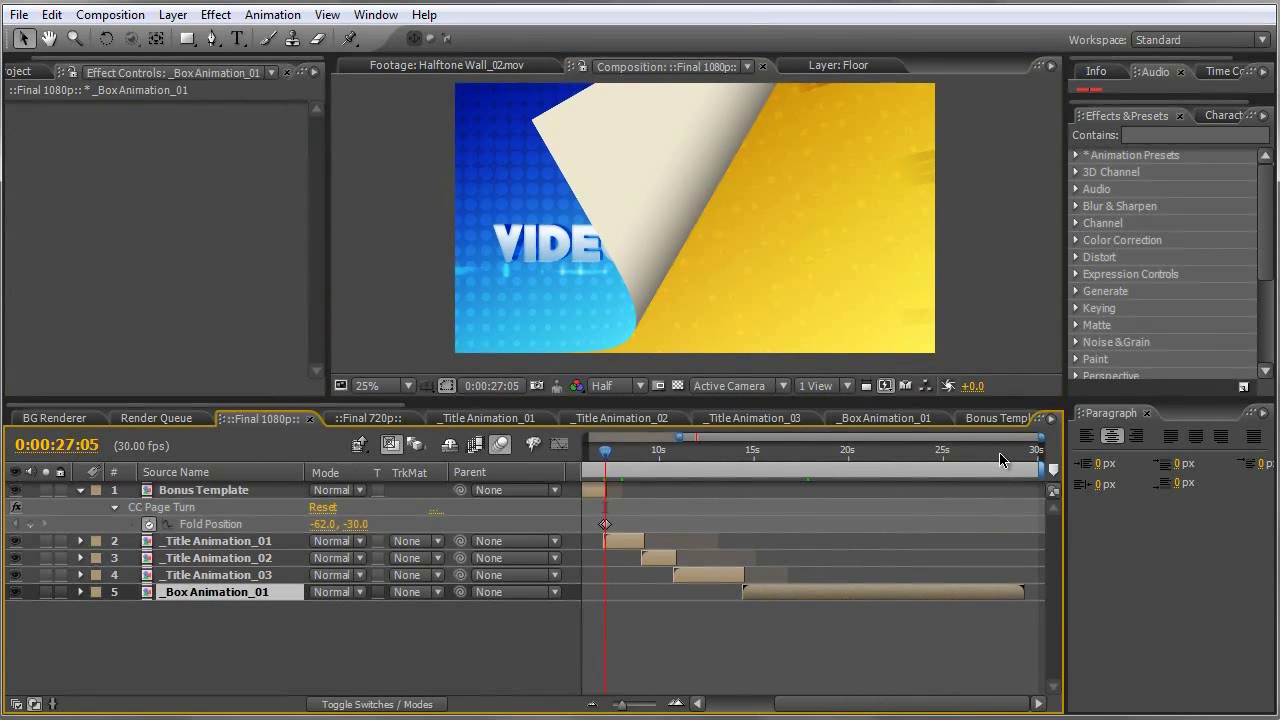
left_click(1010, 452)
left_click_drag(1010, 452, 1018, 452)
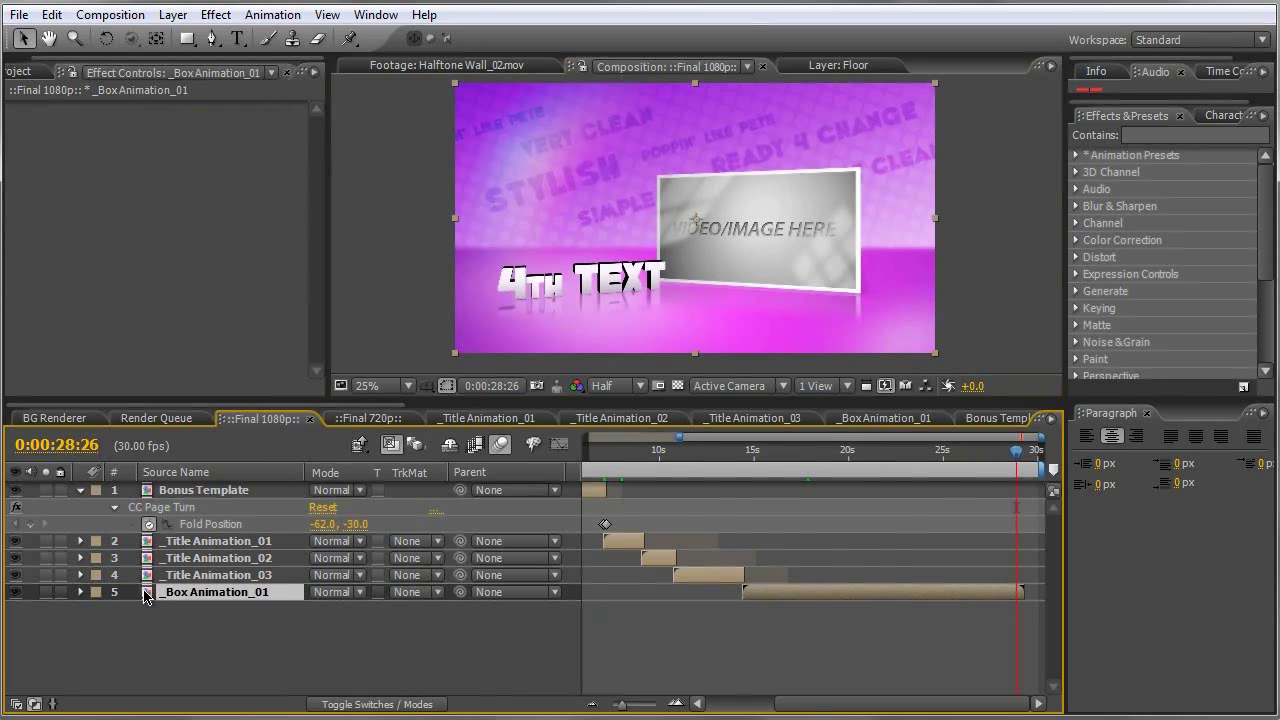
Step: Glance at the BG Renderer tab, then return to Final 1080p and scrub to 2:28
left_click(55, 418)
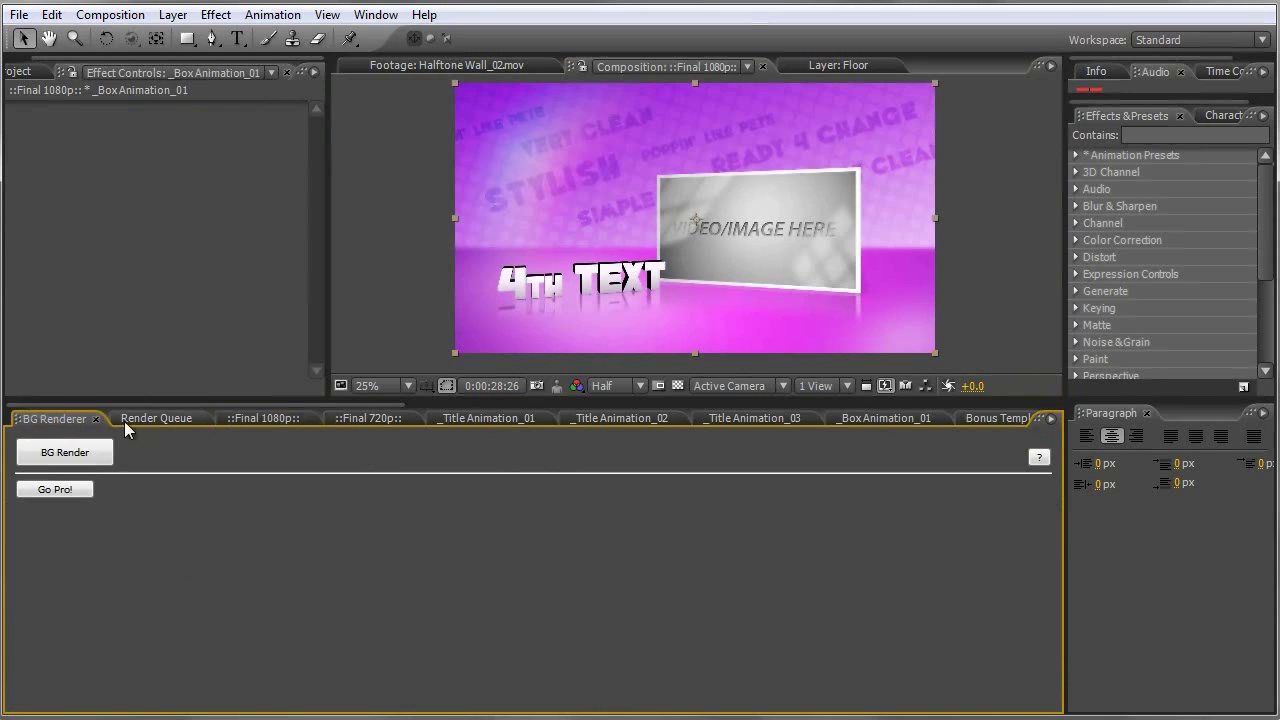
left_click(180, 423)
left_click(264, 418)
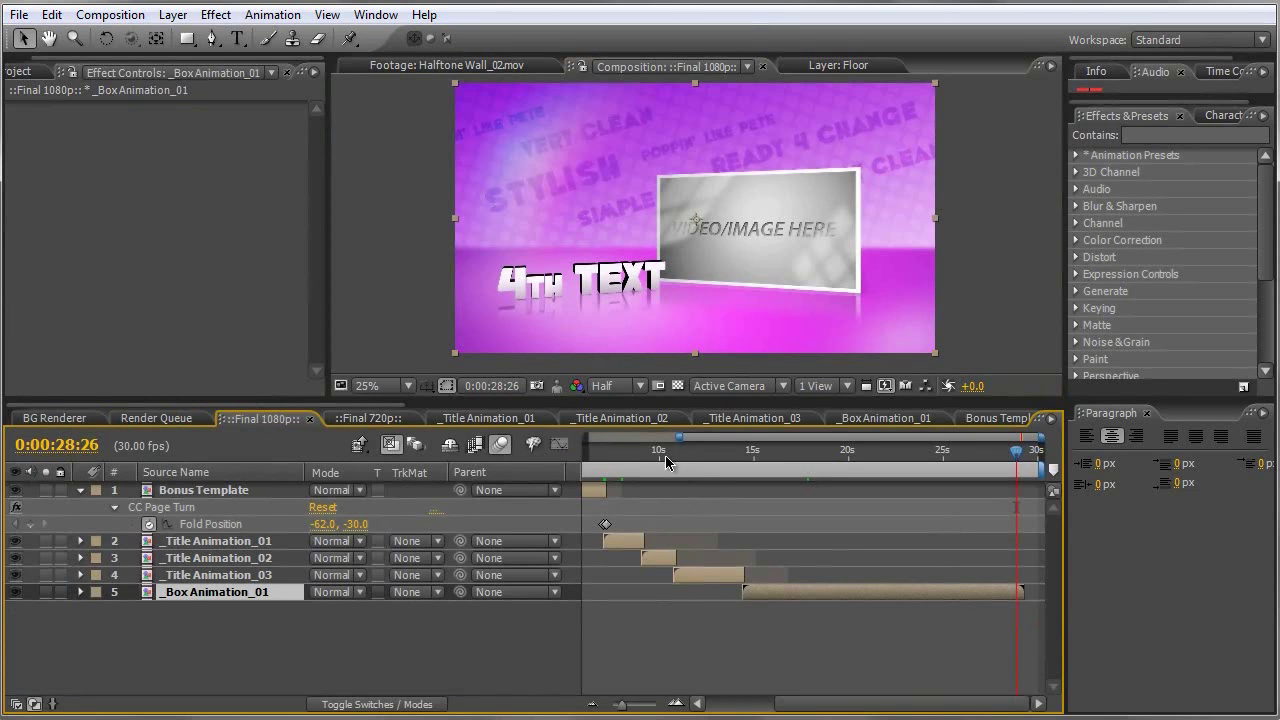
key("Home")
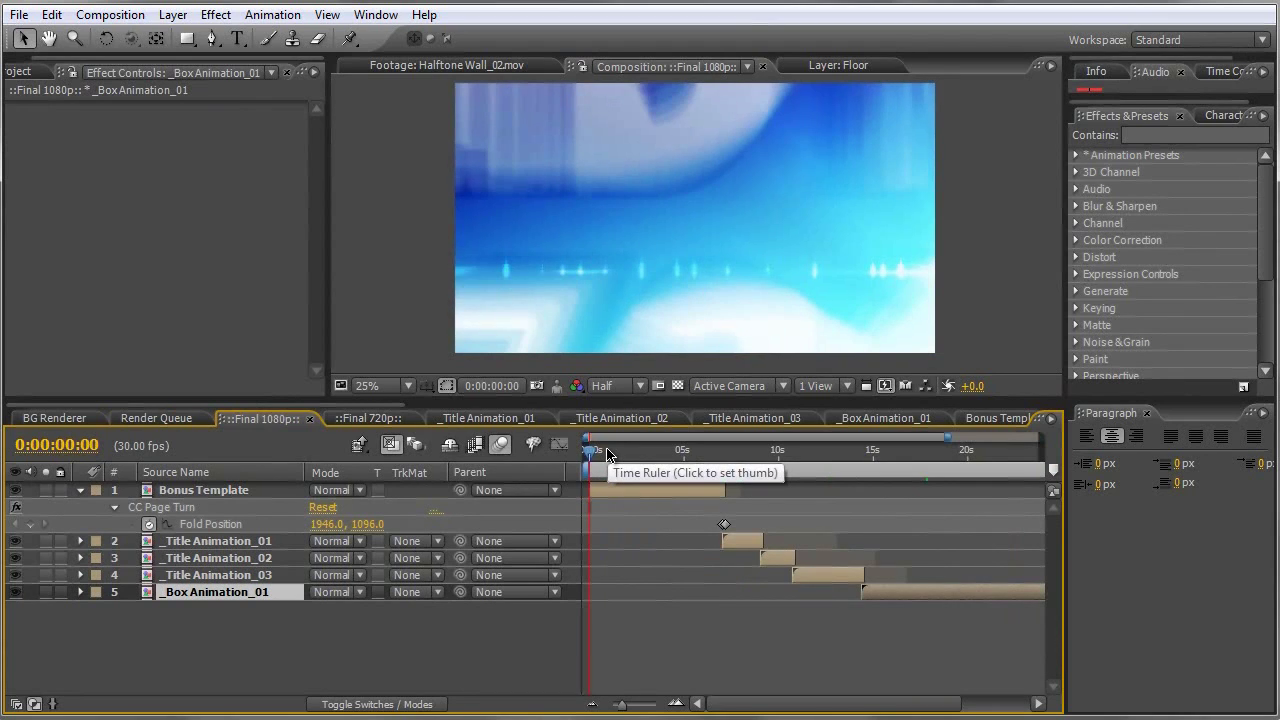
key("minus")
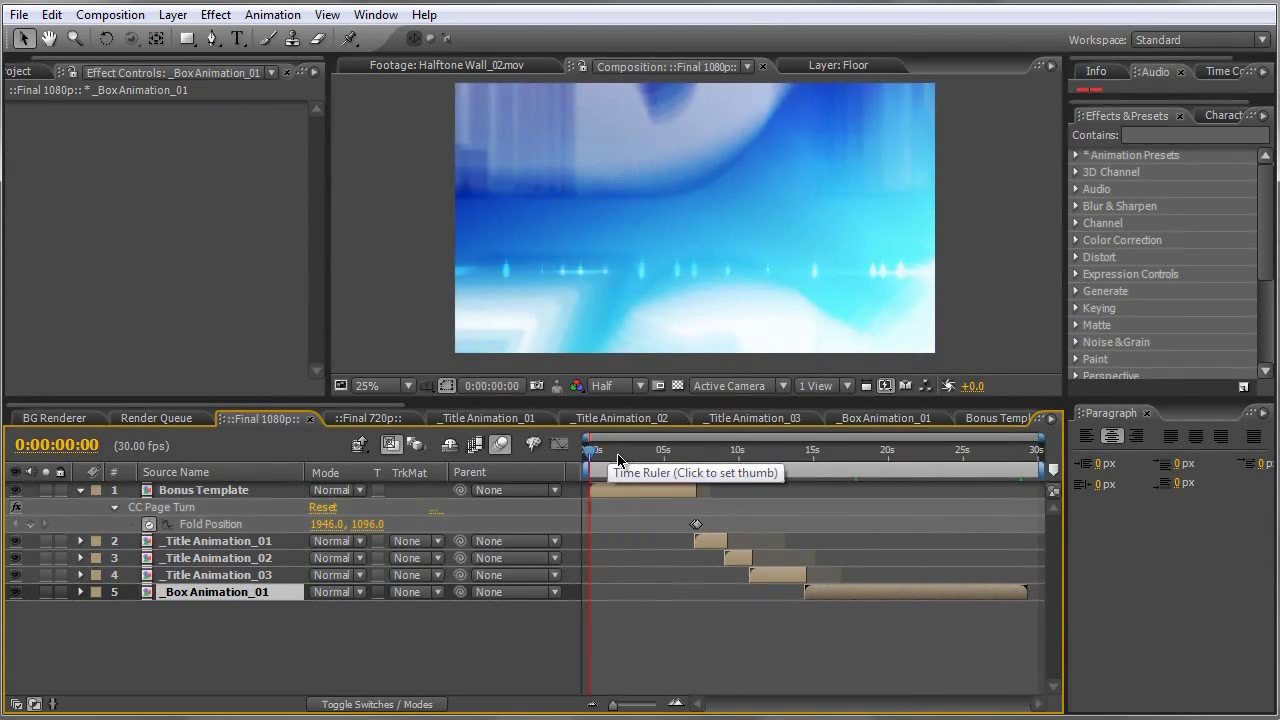
left_click_drag(607, 455, 638, 456)
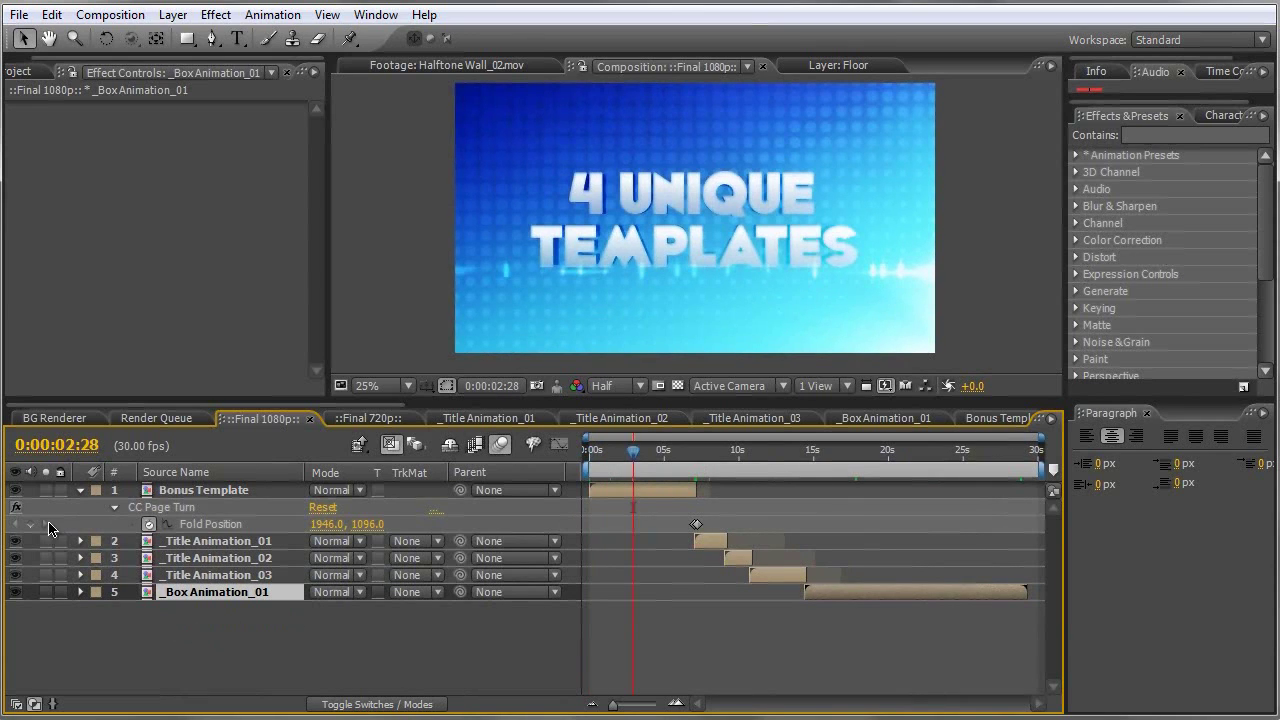
Step: Select Bonus Template, zoom in, and nudge the 7:01 fold start point past the corner
left_click(44, 524)
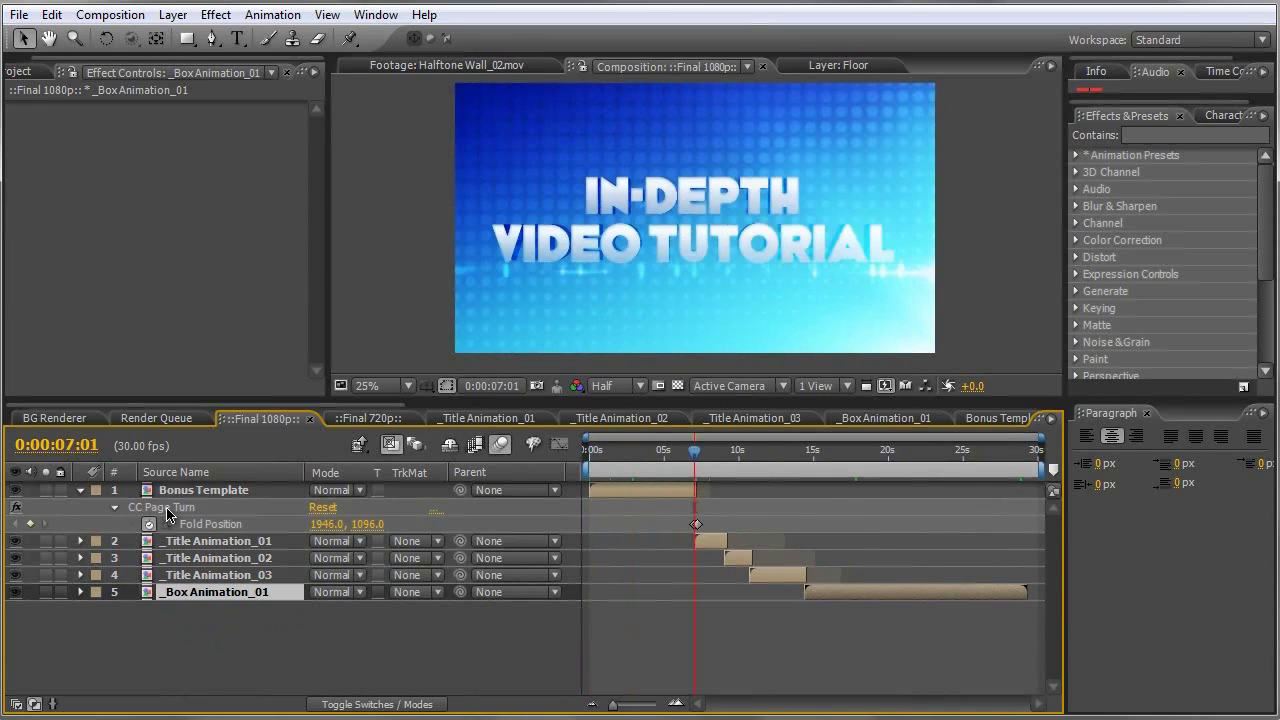
left_click(203, 490)
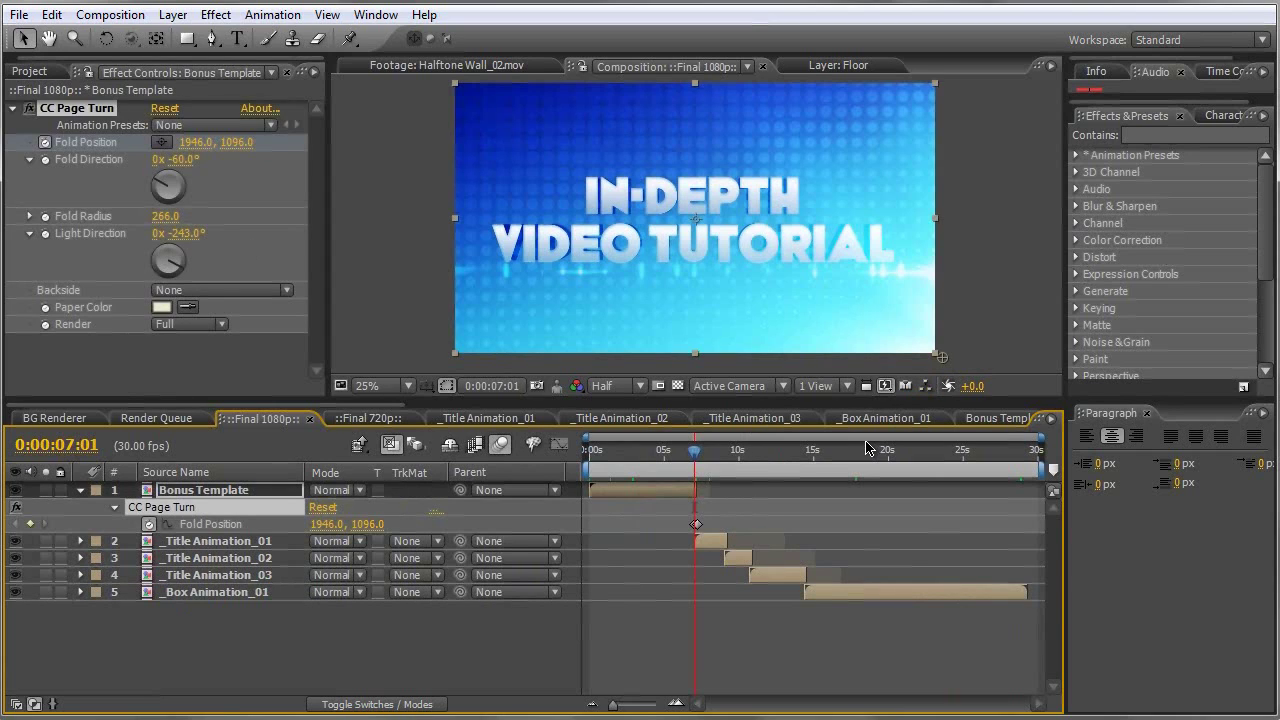
key("equal")
key("equal")
key("equal")
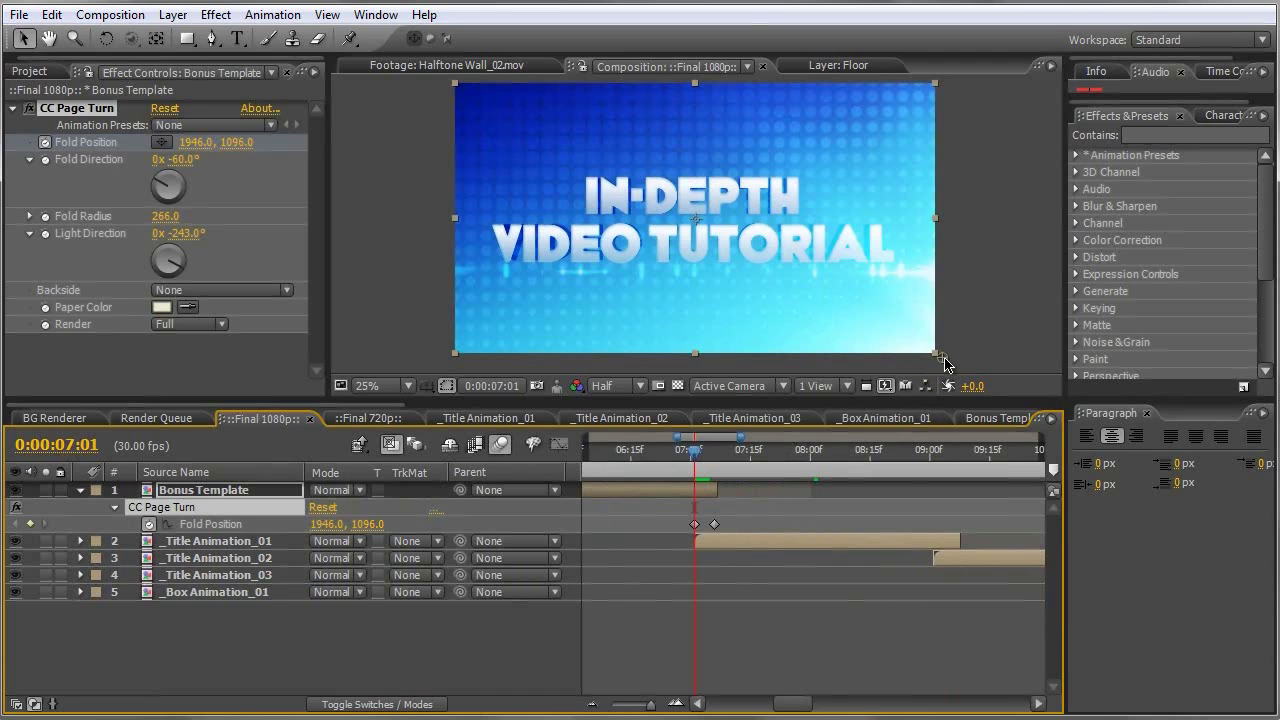
left_click_drag(945, 358, 950, 366)
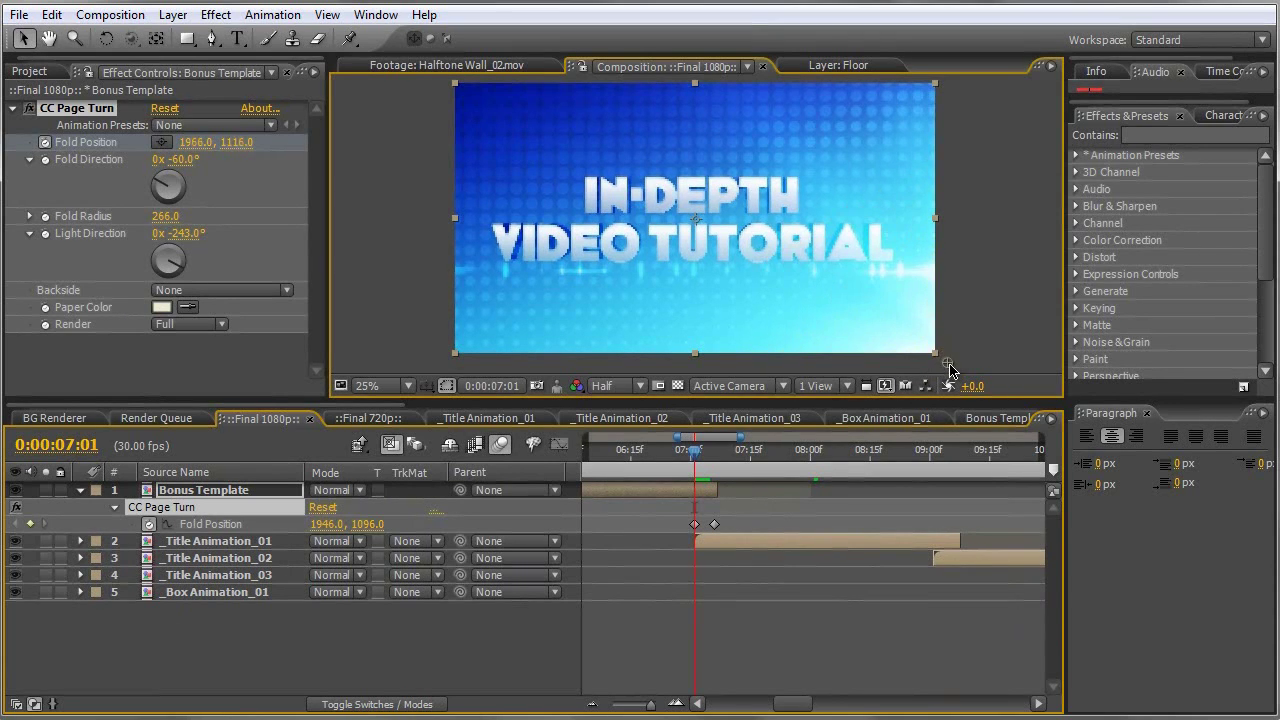
Step: Try lowering the 7:06 fold end point, undo it, and settle back on 7:06
key("space")
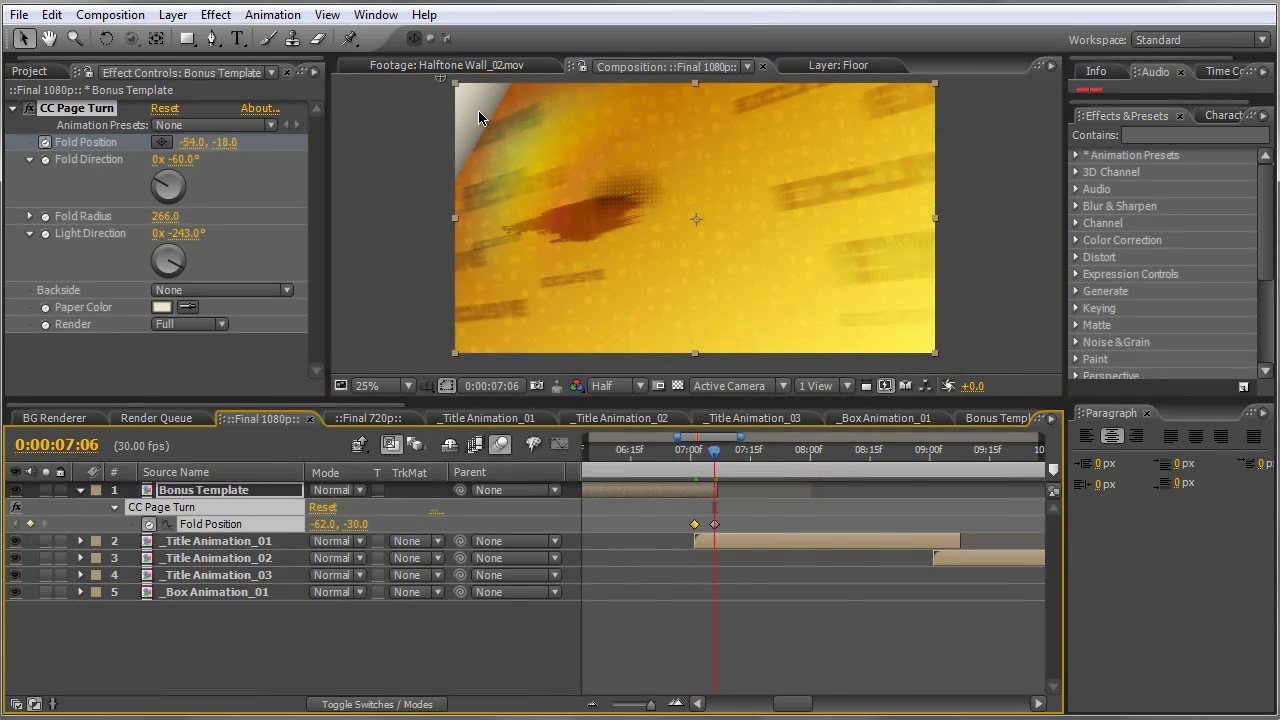
left_click_drag(478, 110, 477, 149)
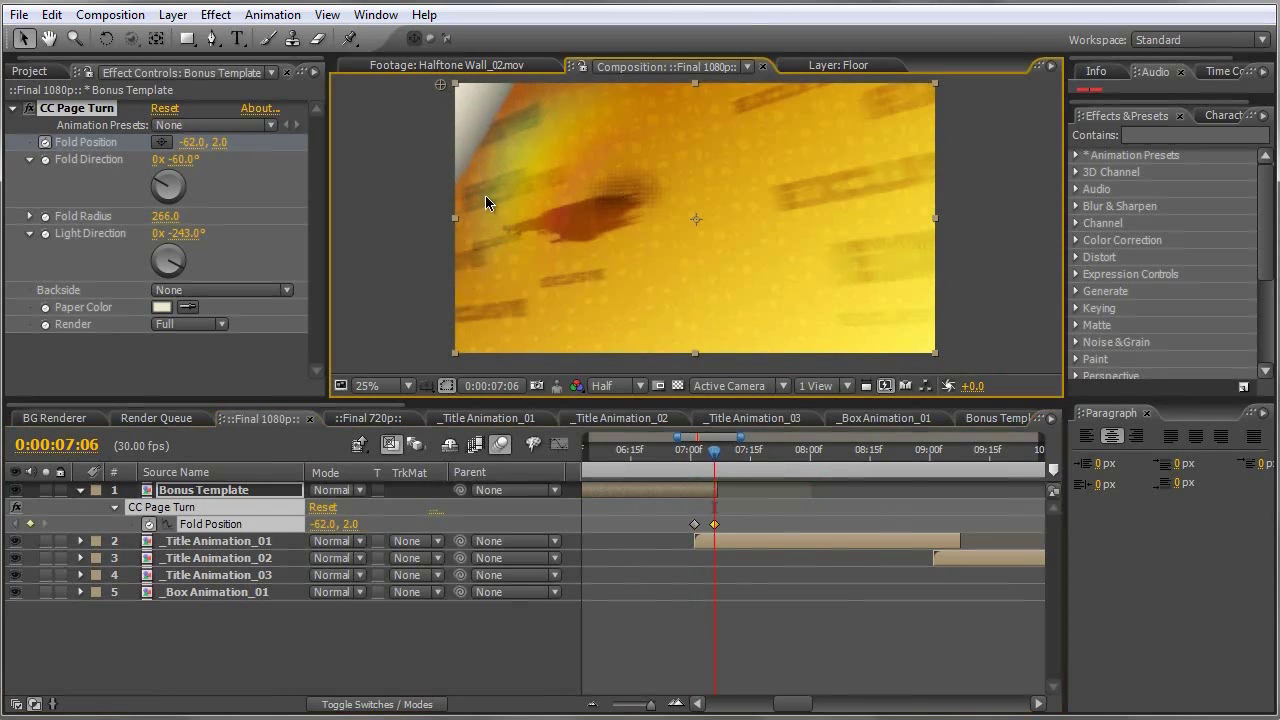
key("ctrl+z")
key("Page_Down")
key("Page_Up")
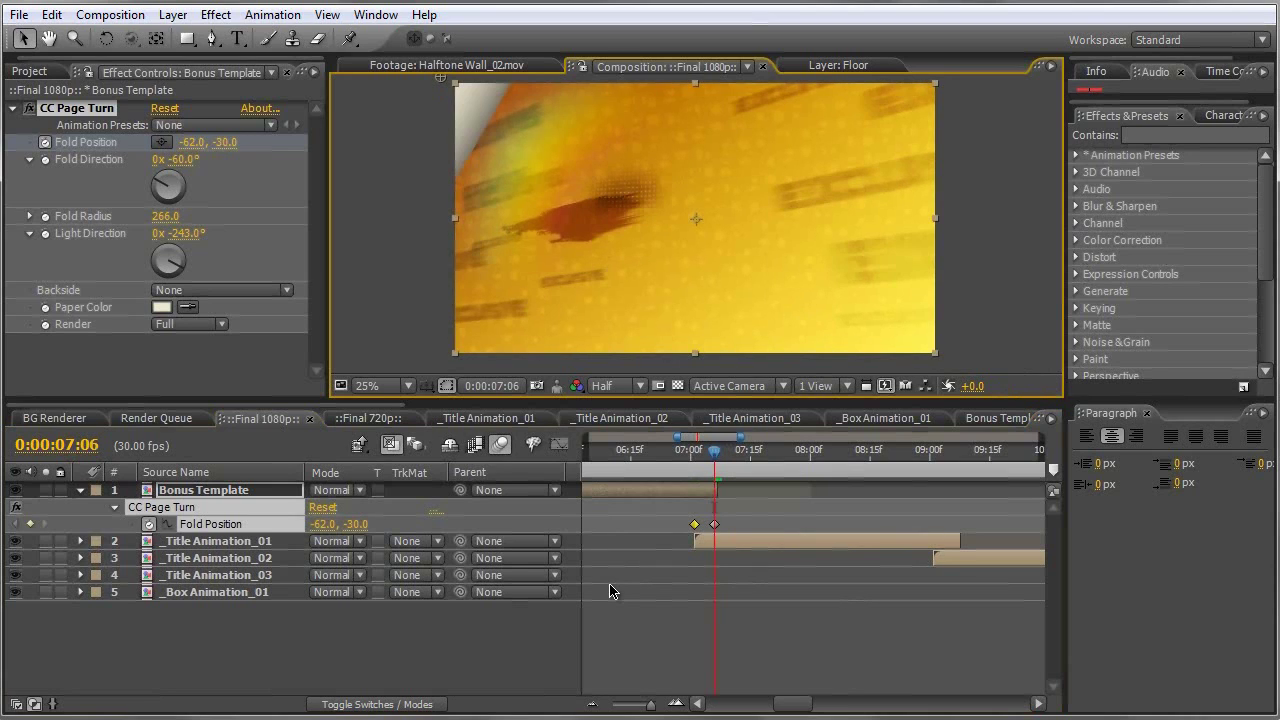
Step: Set CC Page Turn Fold Direction to -45° at 7:03 so the page curls from the right
key("Page_Up")
key("Page_Up")
key("Page_Up")
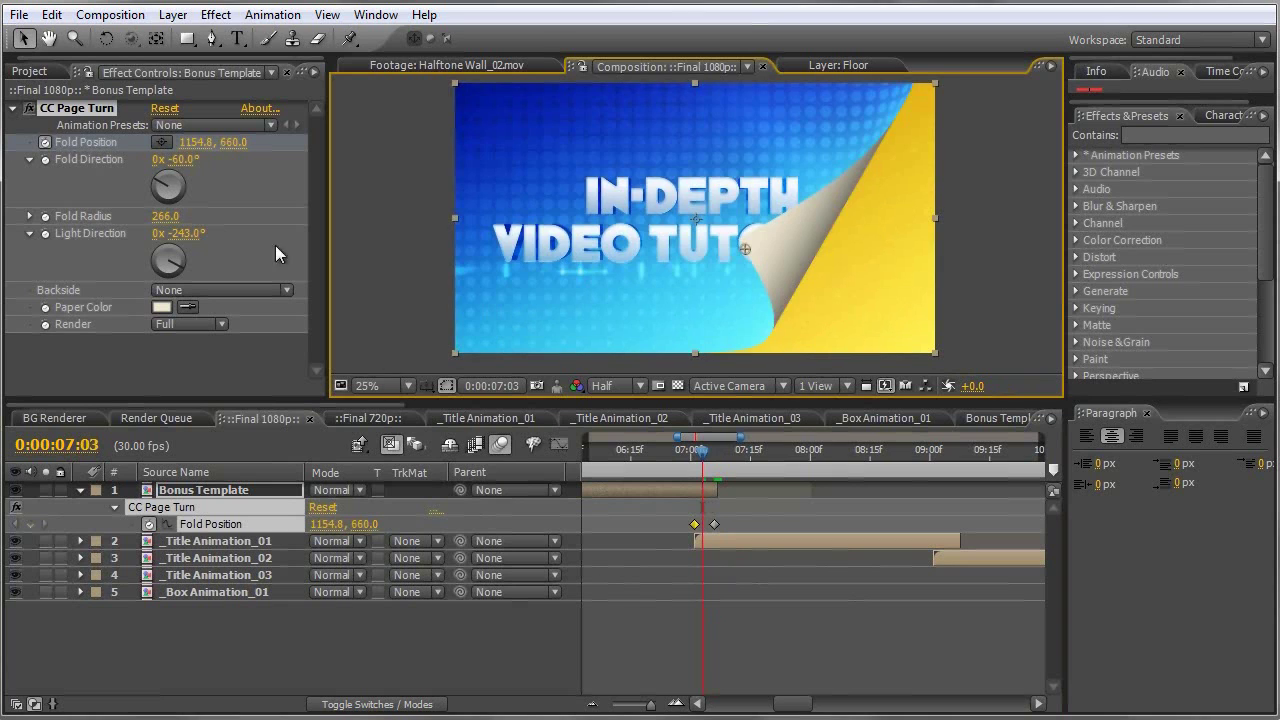
left_click_drag(166, 190, 180, 182)
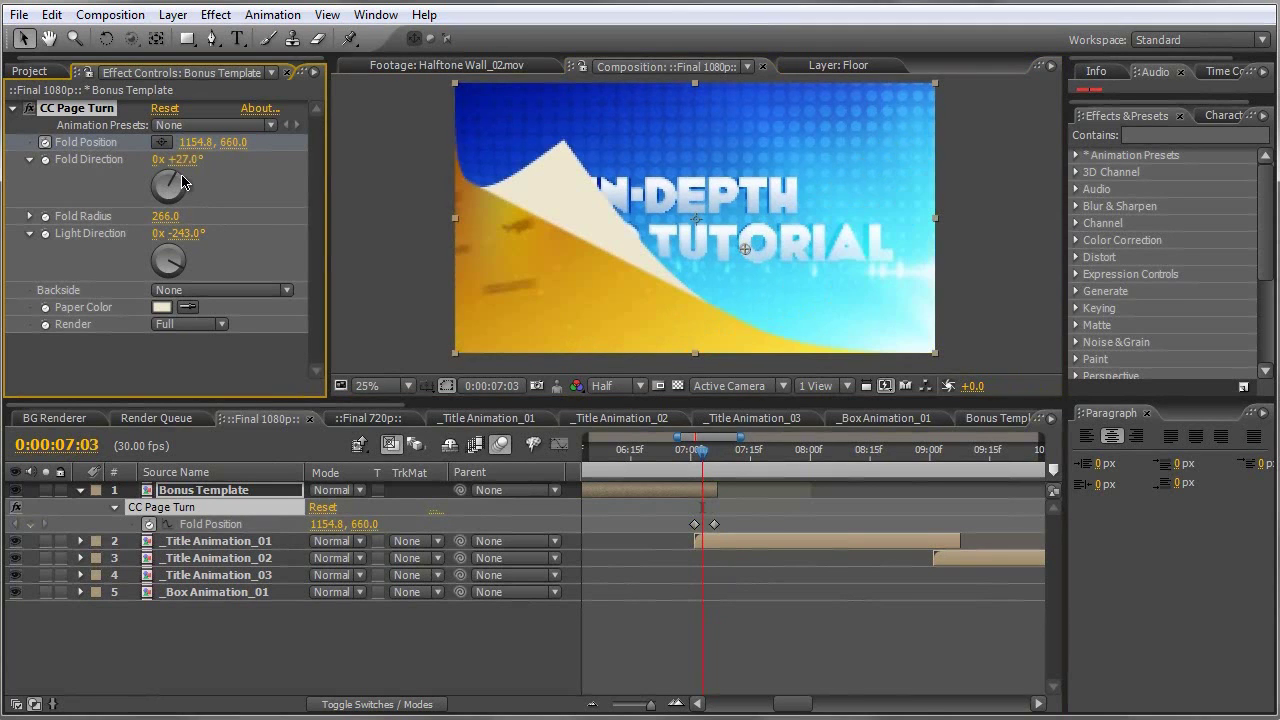
left_click_drag(180, 182, 160, 182)
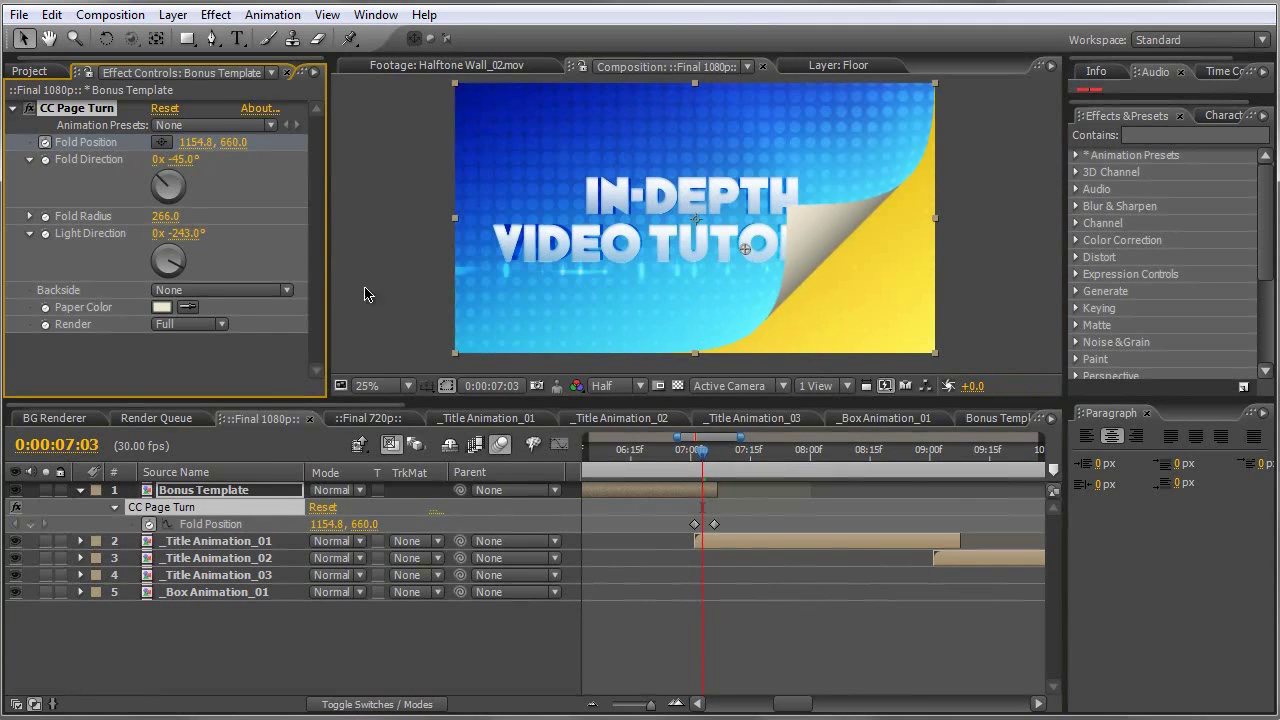
key("ctrl+z")
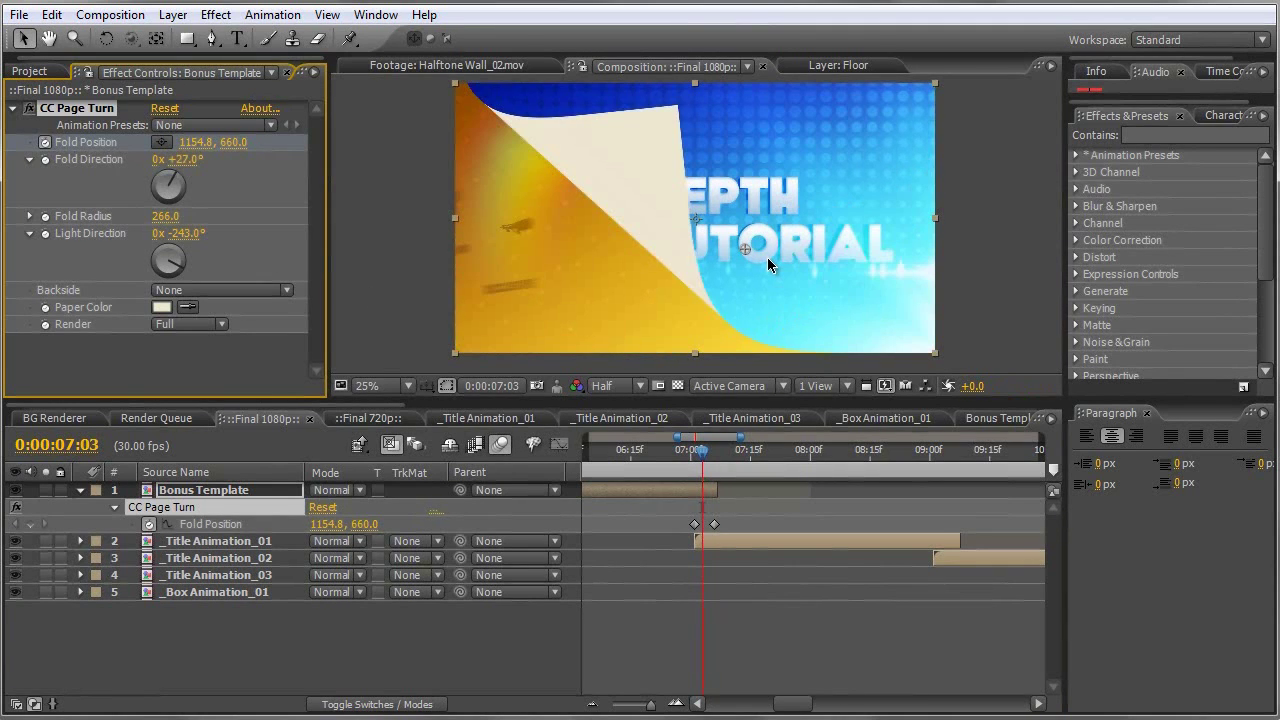
key("ctrl+shift+z")
key("ctrl+shift+z")
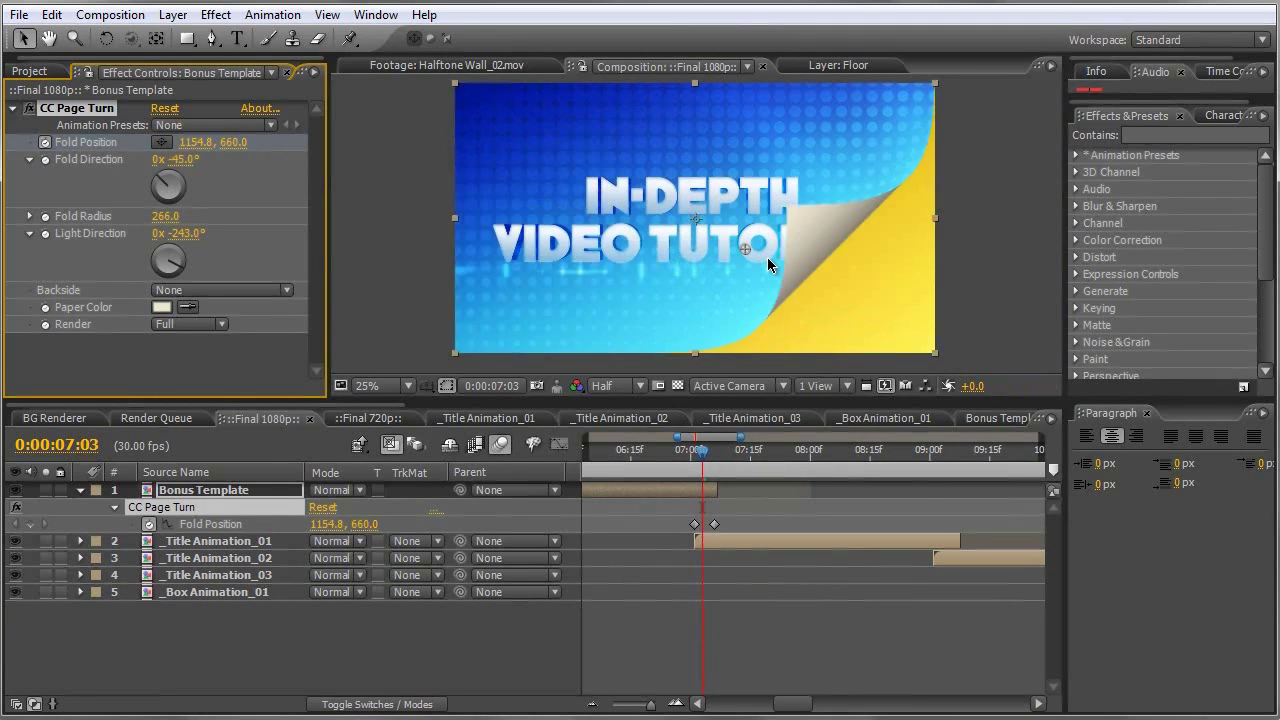
Step: Set the CC Page Turn Paper Color to a saturated yellow
left_click(162, 307)
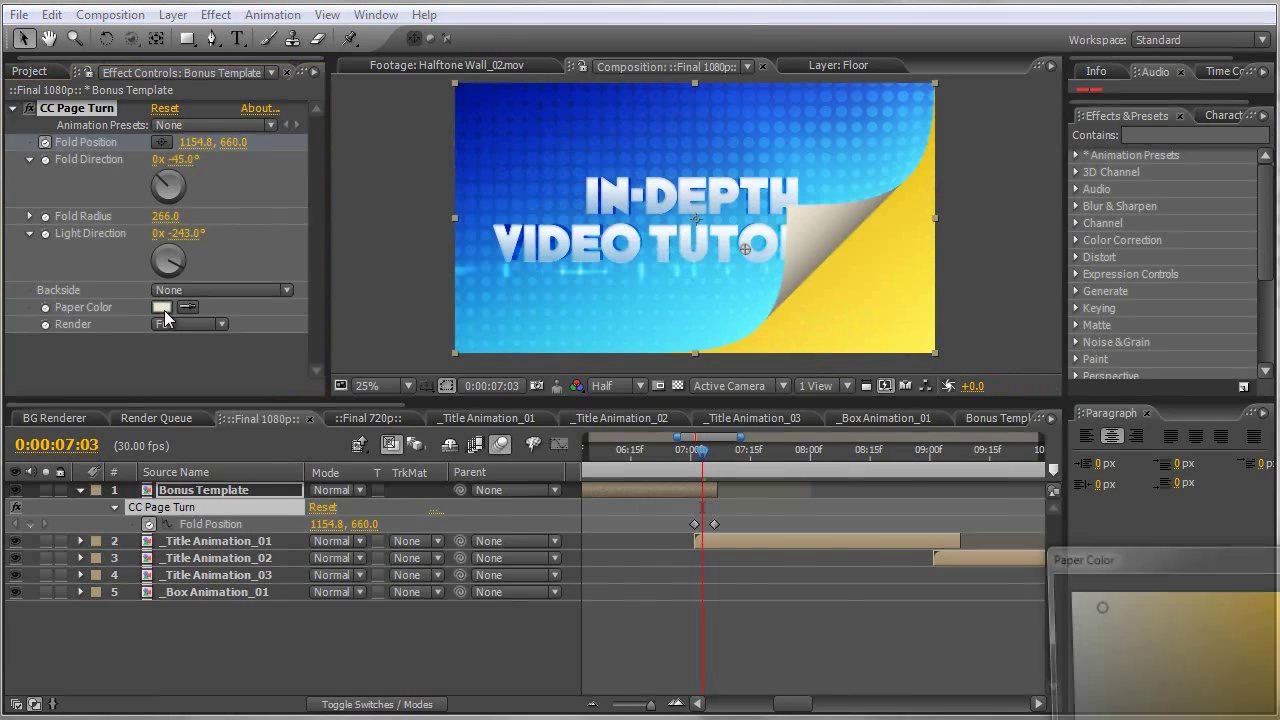
left_click(1160, 610)
left_click_drag(1165, 613, 1258, 605)
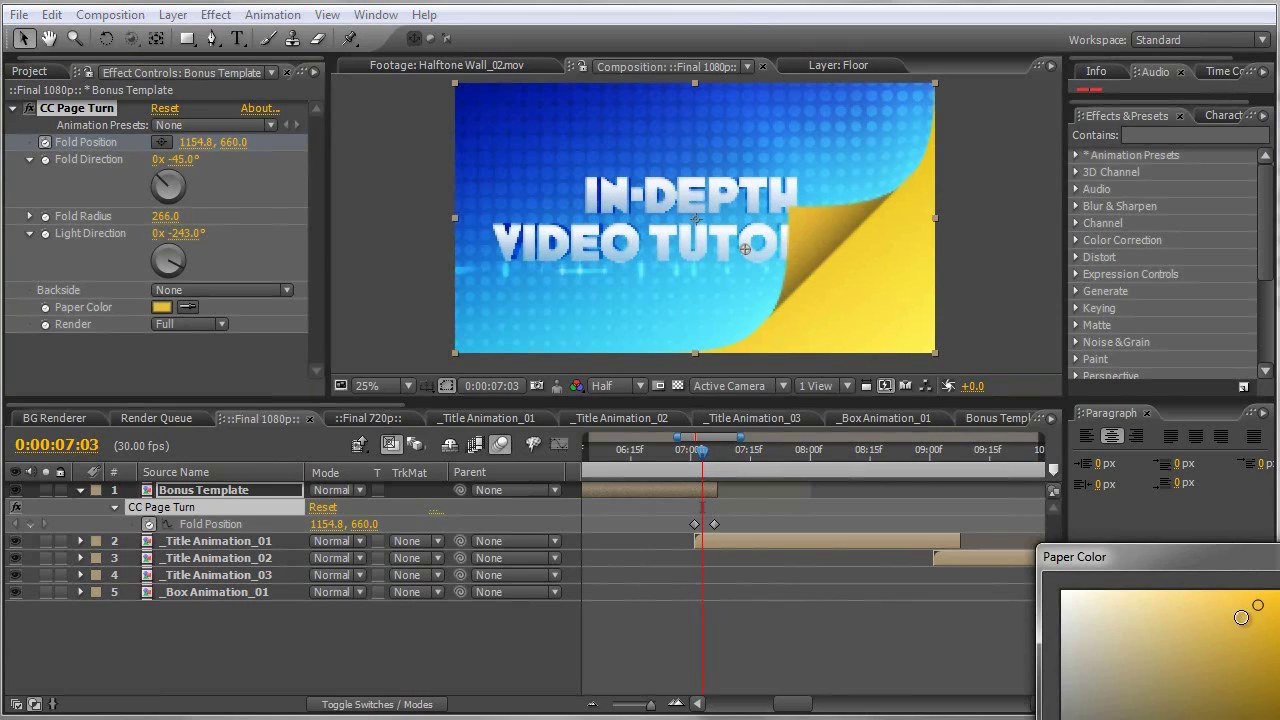
key("Return")
Step: Try Backside _Box Animation_01, revert it to None, and rotate Light Direction to -238°
left_click(190, 324)
left_click(196, 331)
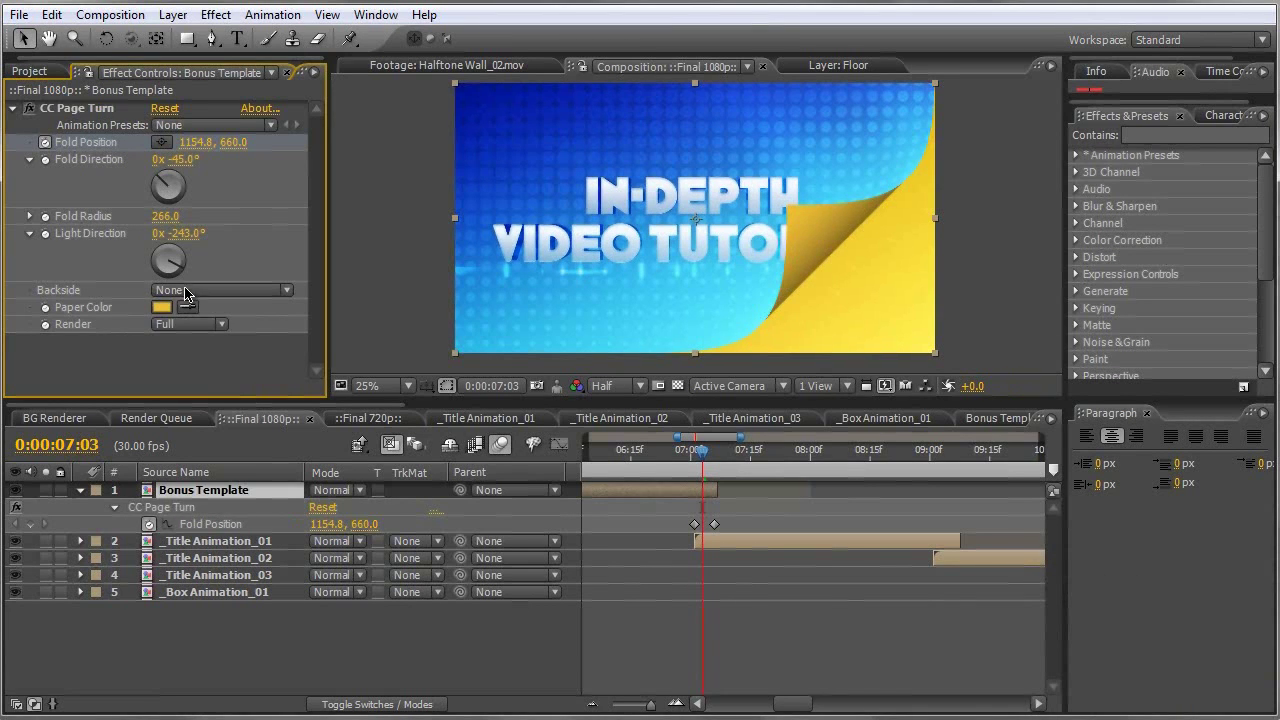
left_click(222, 290)
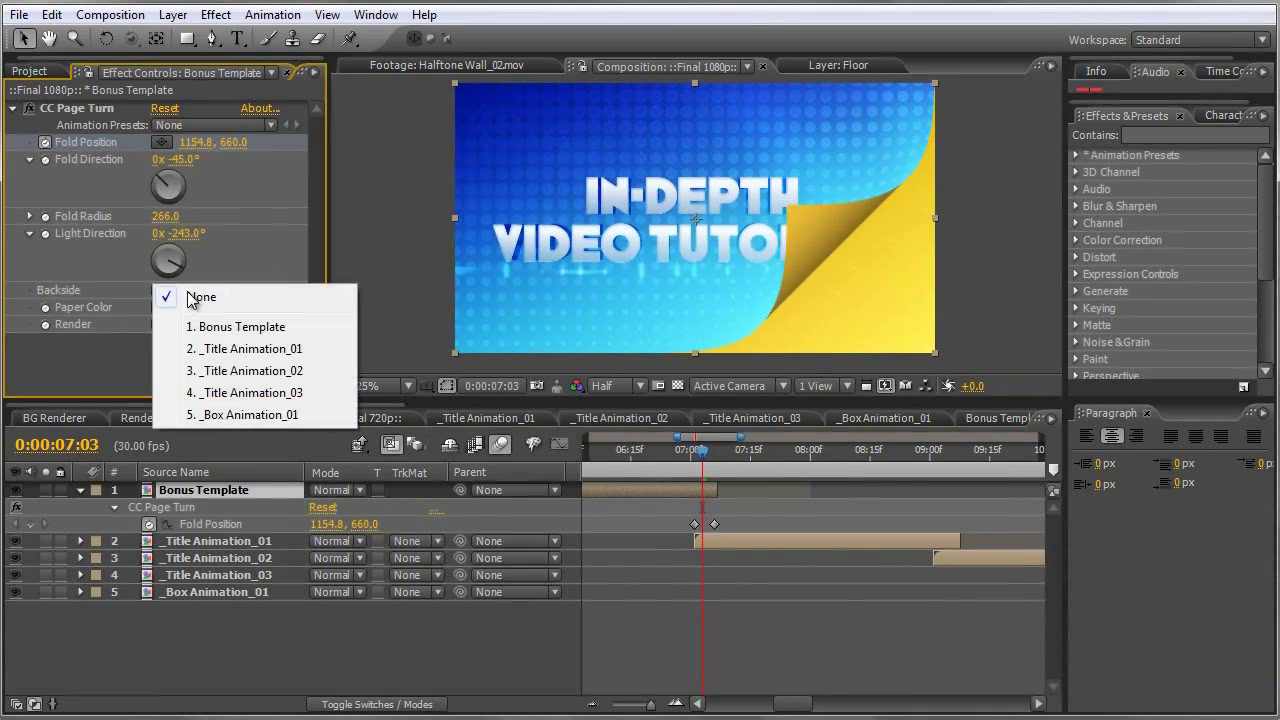
left_click(250, 414)
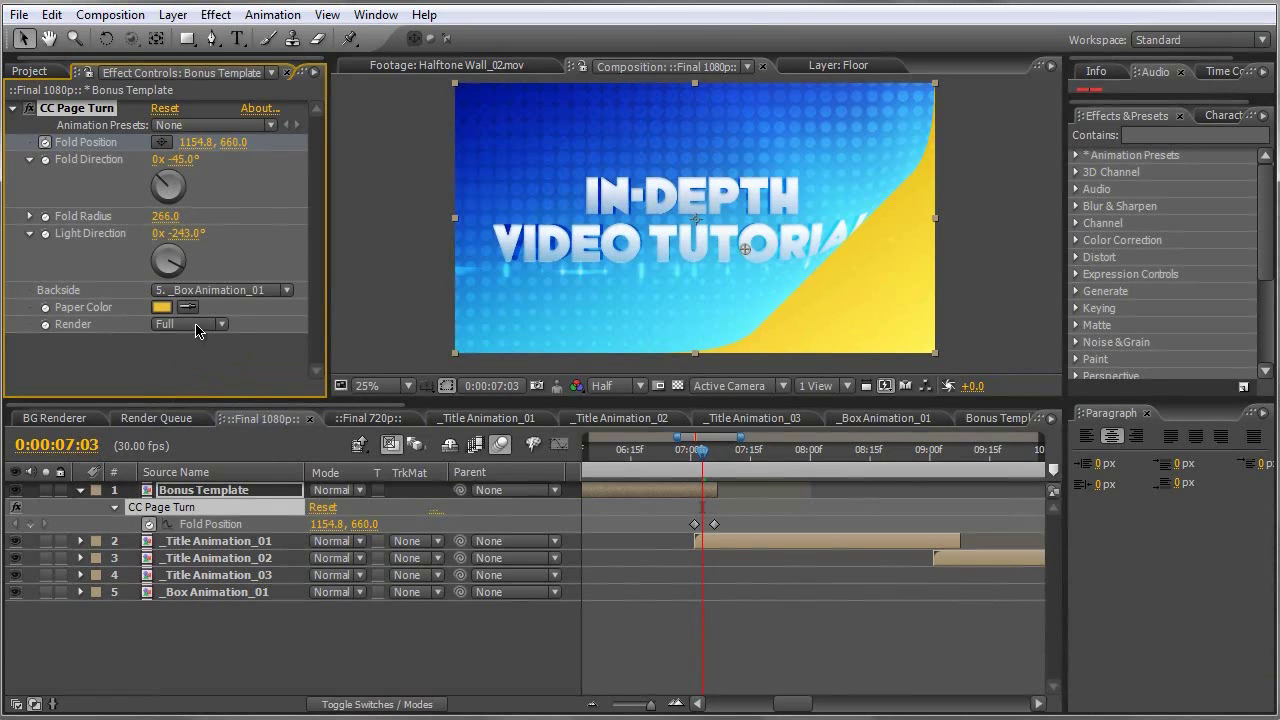
left_click(222, 290)
left_click(215, 172)
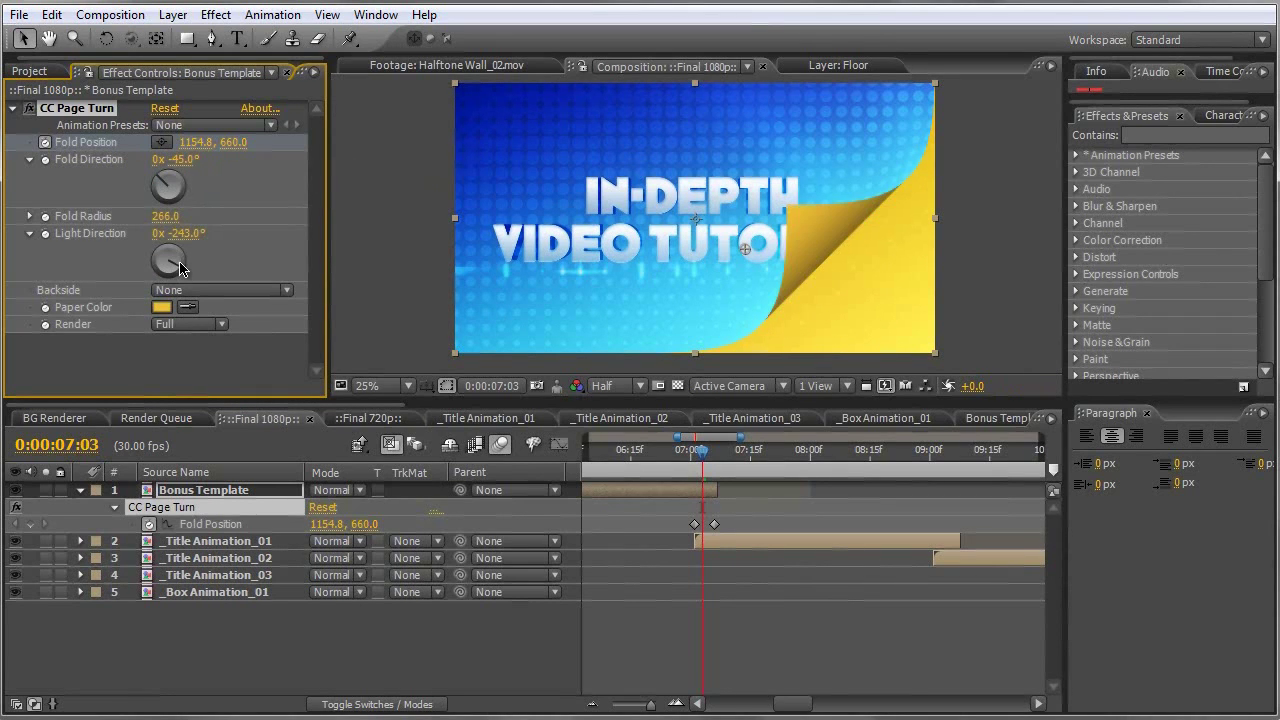
left_click_drag(180, 265, 155, 252)
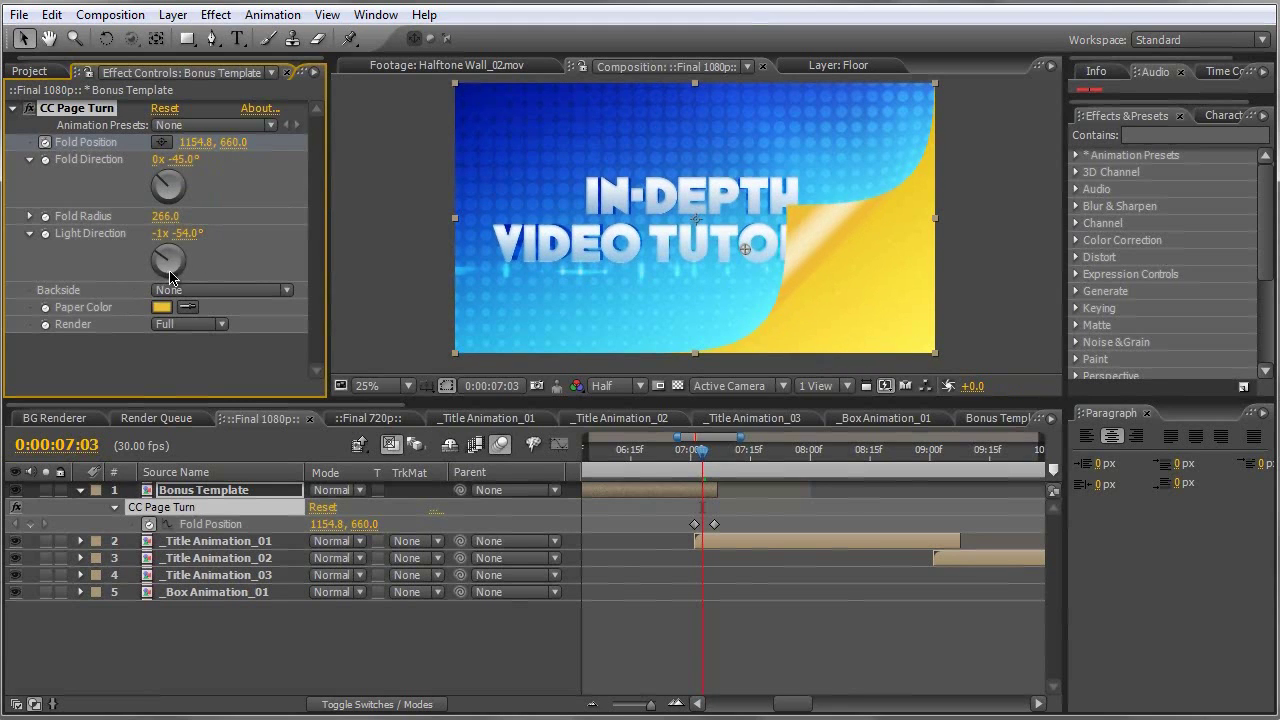
left_click_drag(170, 270, 195, 282)
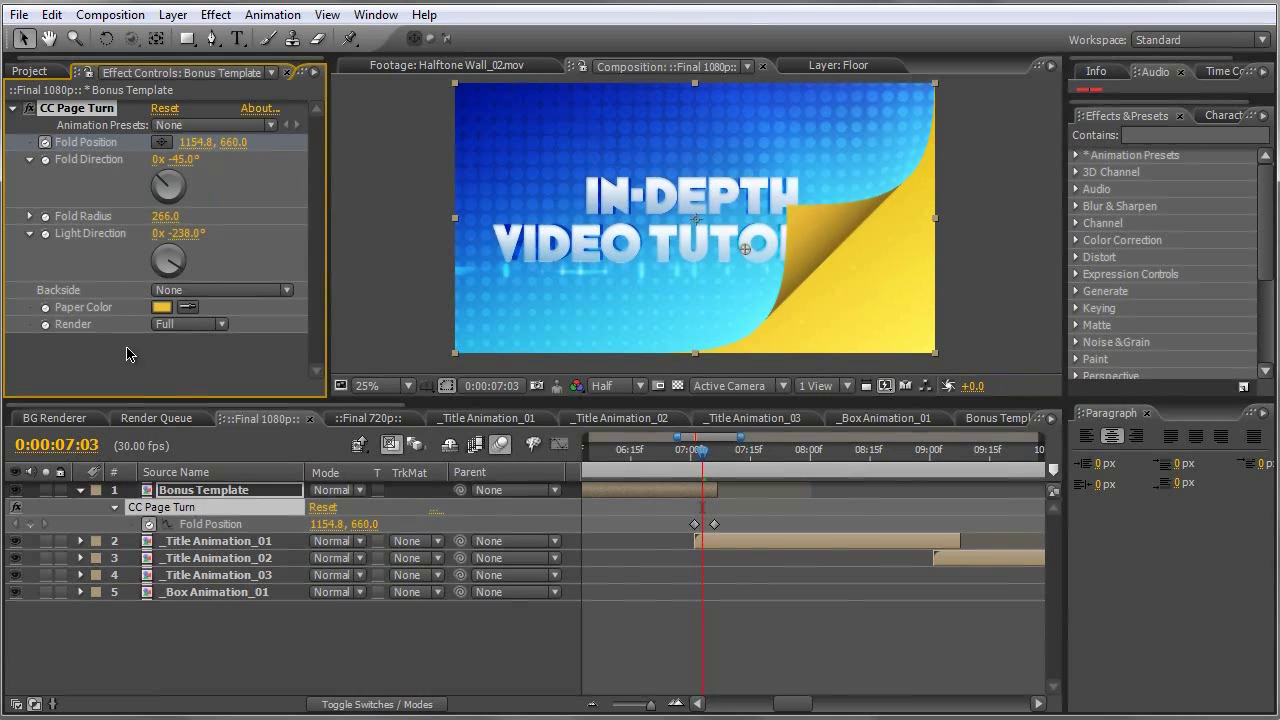
Step: Collapse the Bonus Template layer's properties and deselect it
left_click(80, 490)
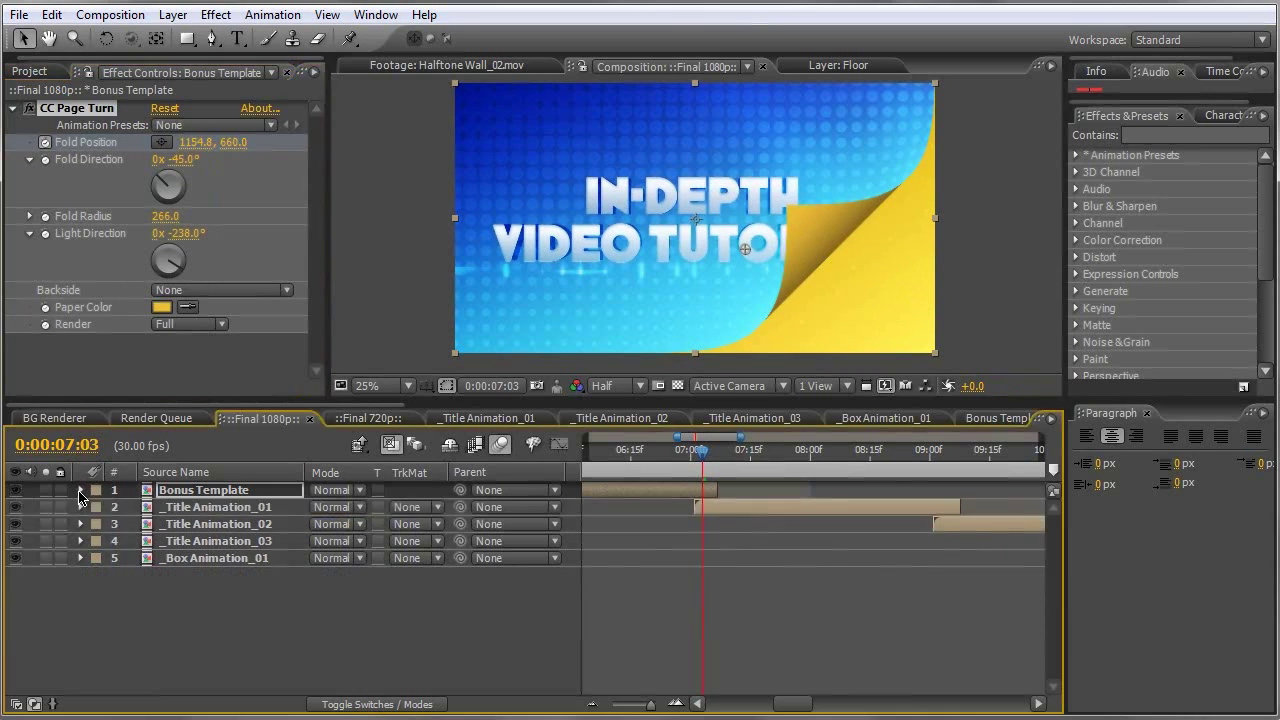
left_click(135, 645)
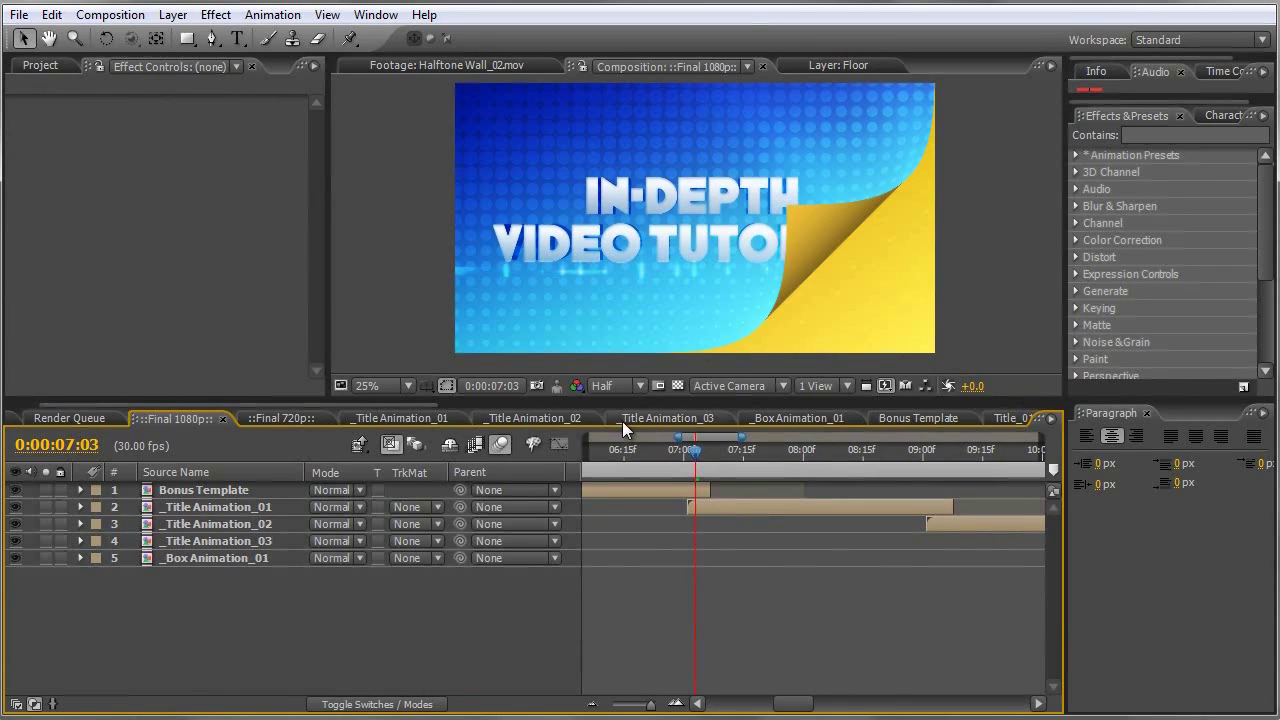
Step: Open _Box Animation_01 at 2:08 and select the BG layer
left_click(777, 416)
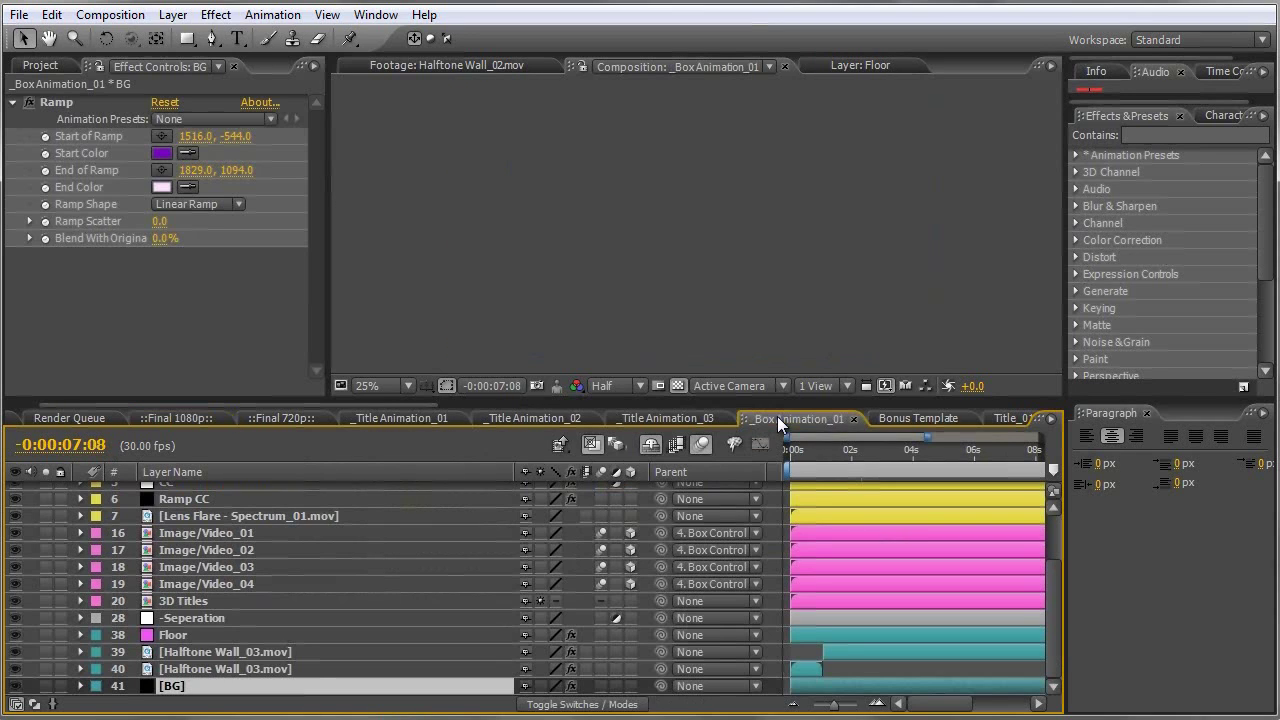
left_click(862, 452)
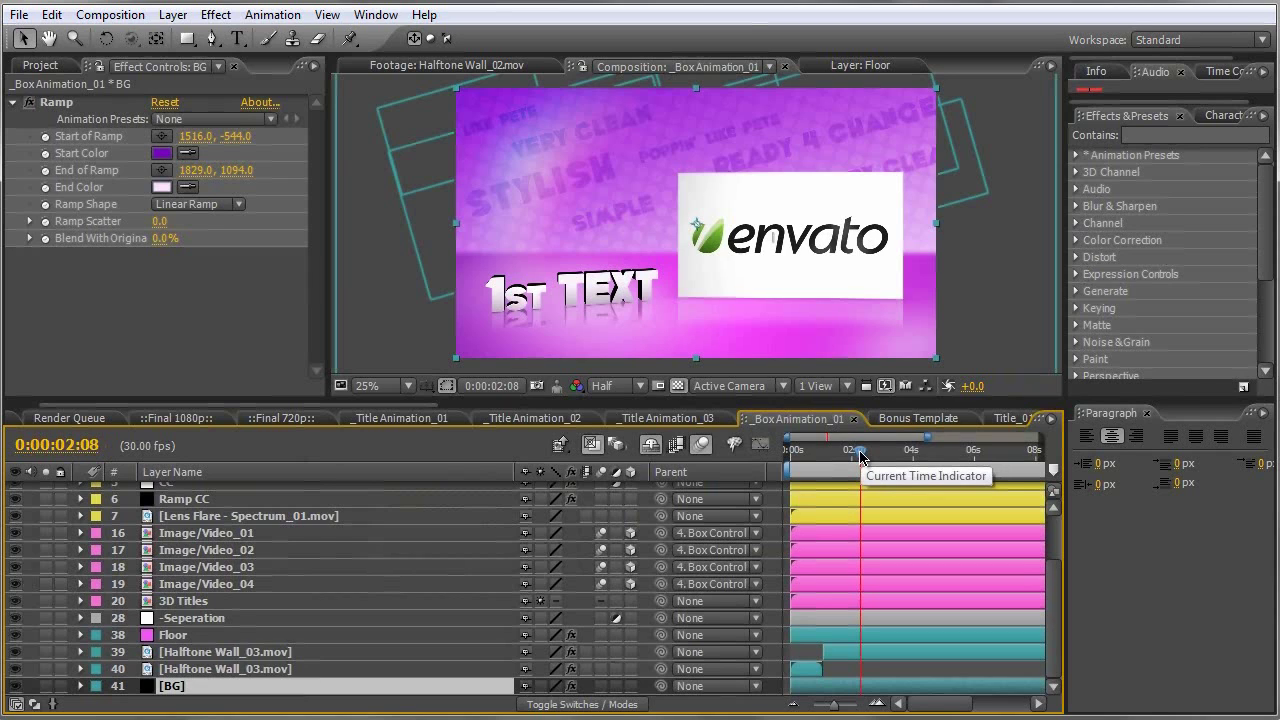
left_click(205, 584)
scroll(230, 560, "up", 3)
scroll(225, 580, "down", 3)
left_click(192, 687)
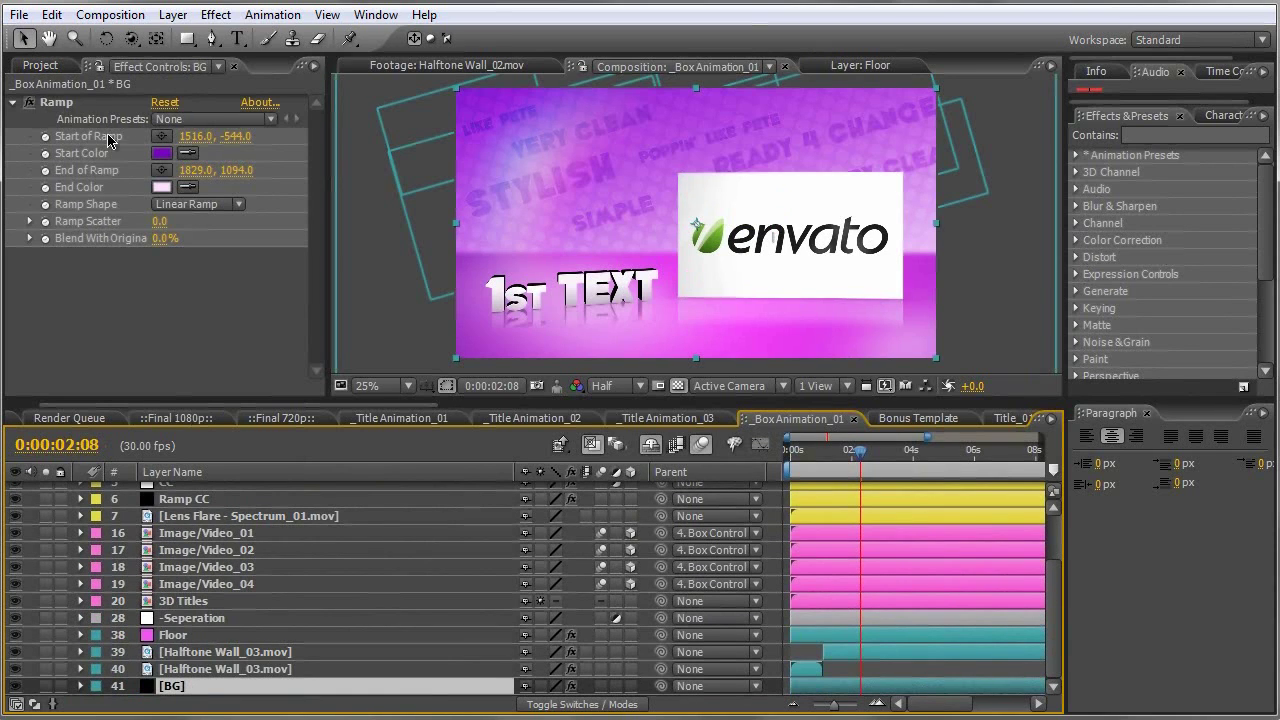
Step: Set the BG Ramp Start Color to blue hue 244° and shift End Color toward blue
left_click(163, 155)
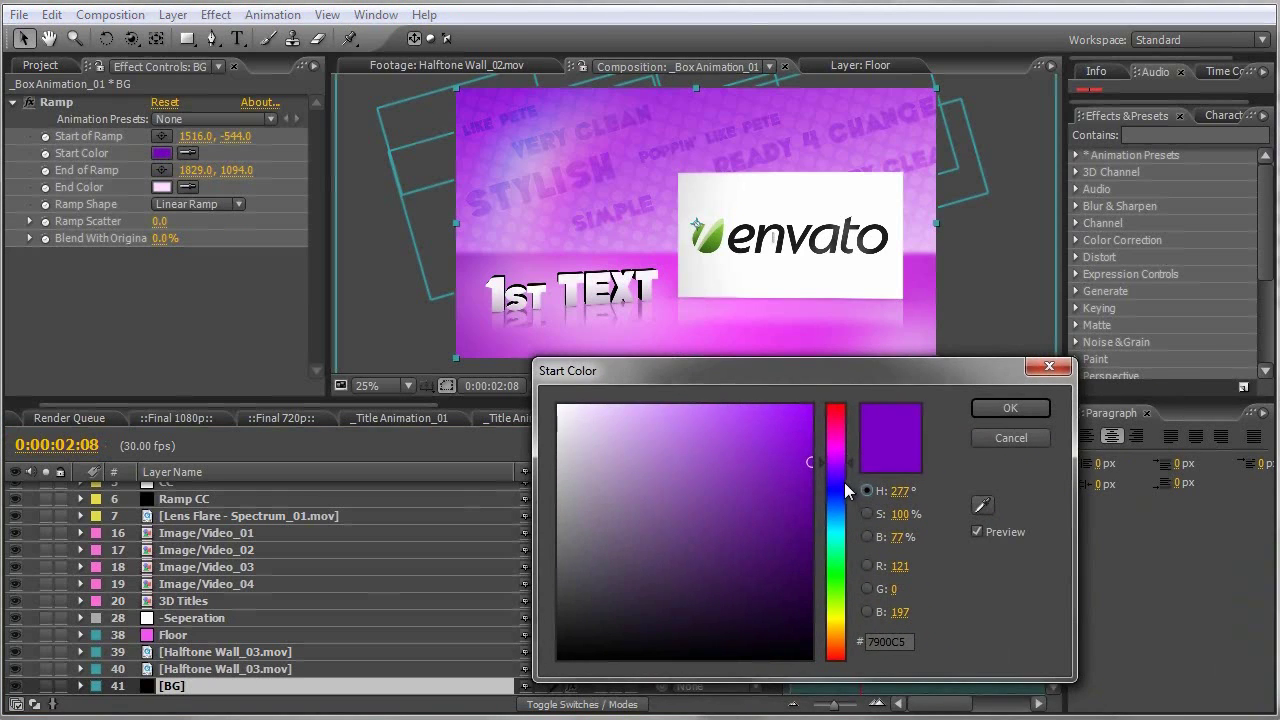
left_click(842, 486)
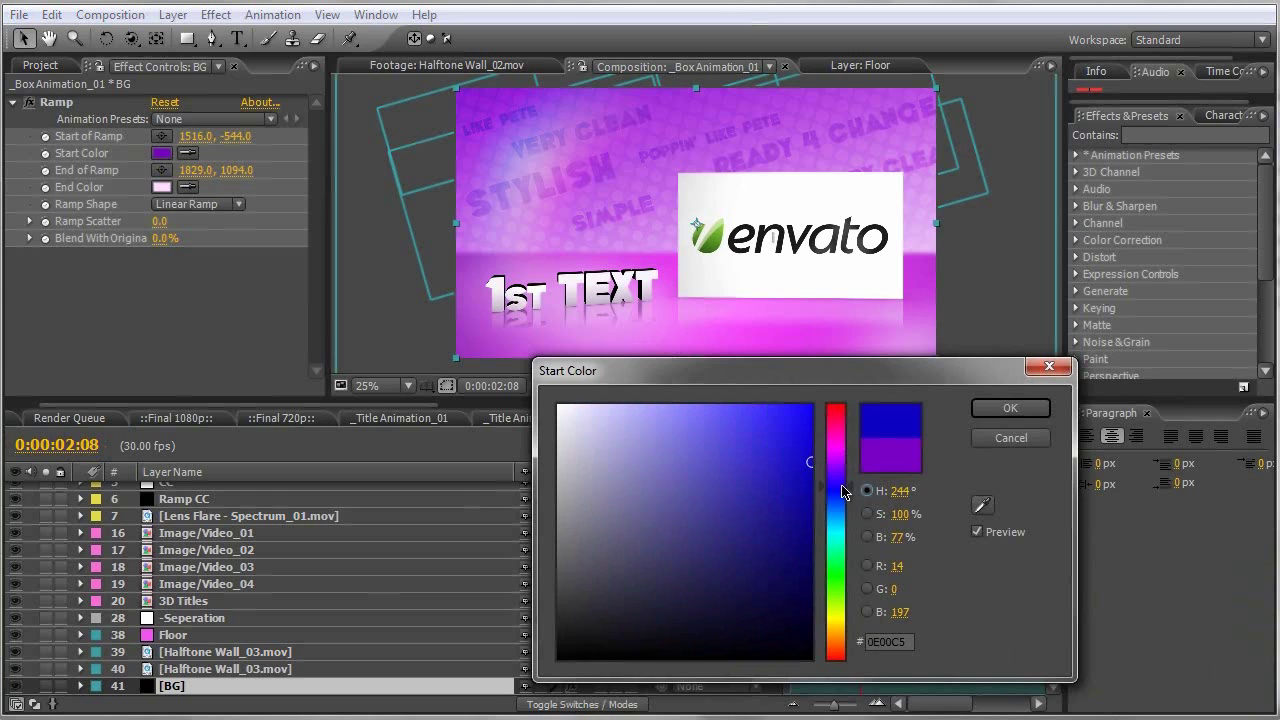
left_click(1007, 409)
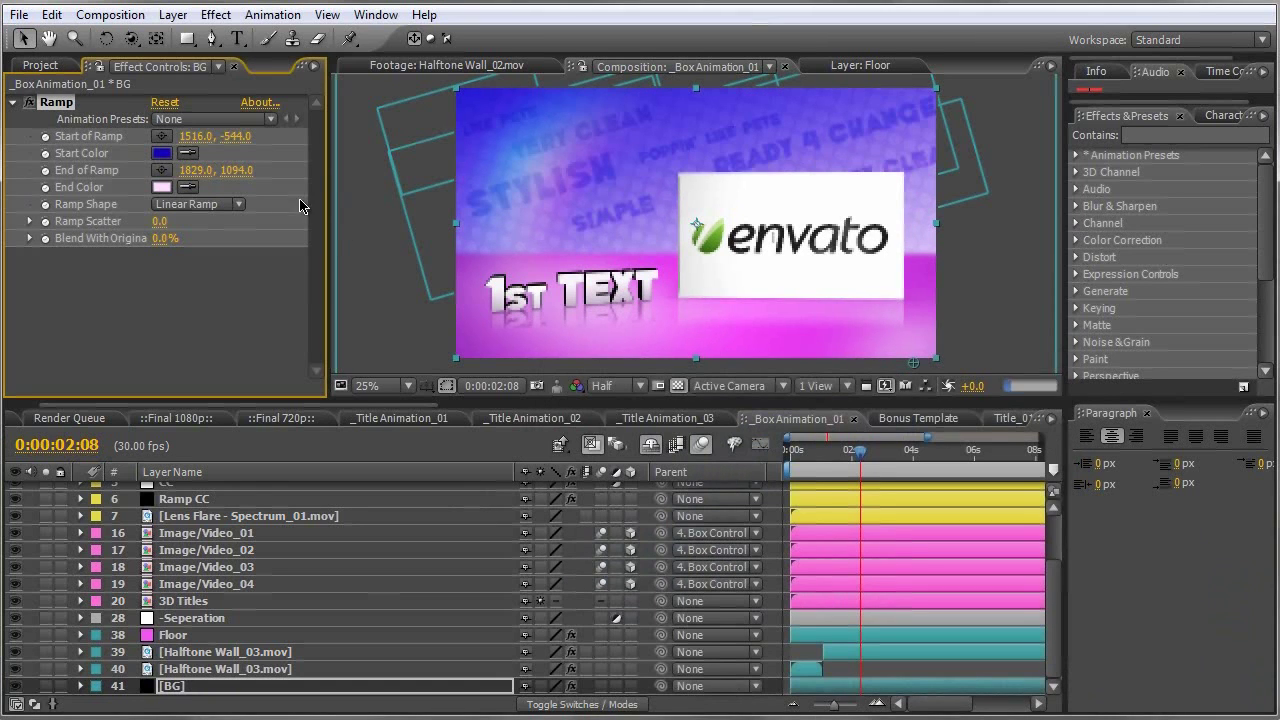
left_click(162, 188)
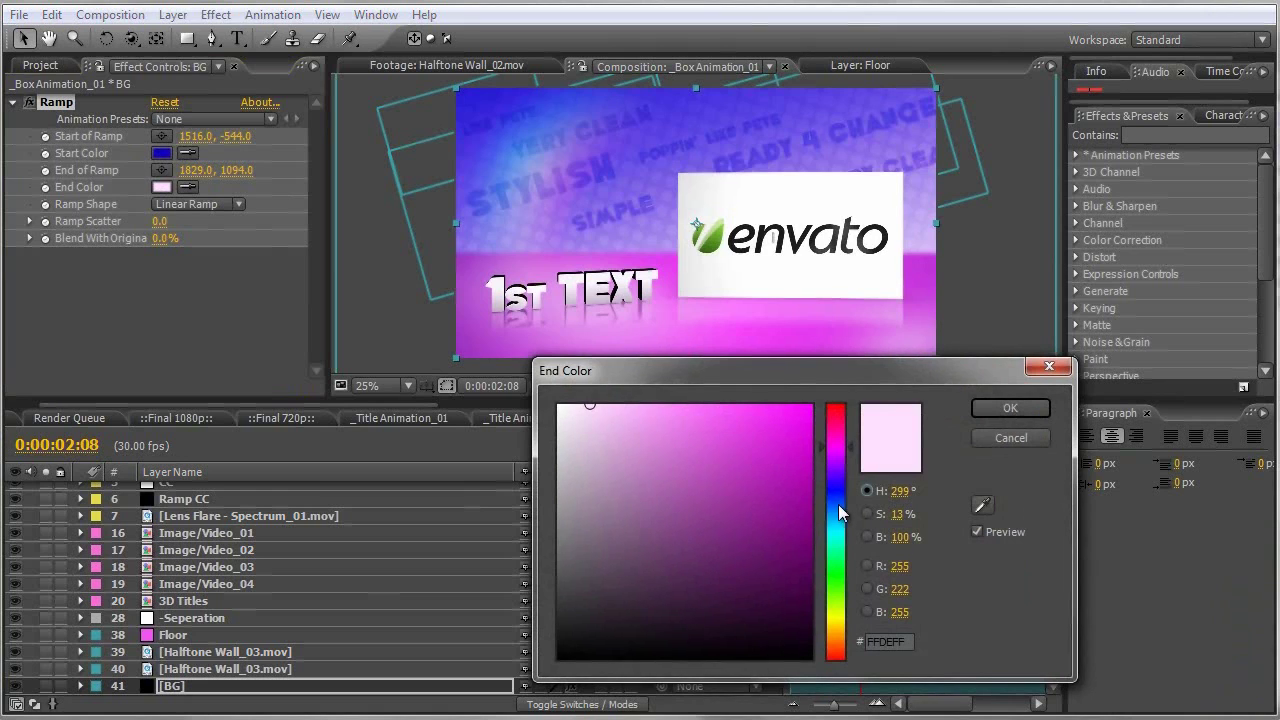
left_click(838, 510)
left_click(1005, 407)
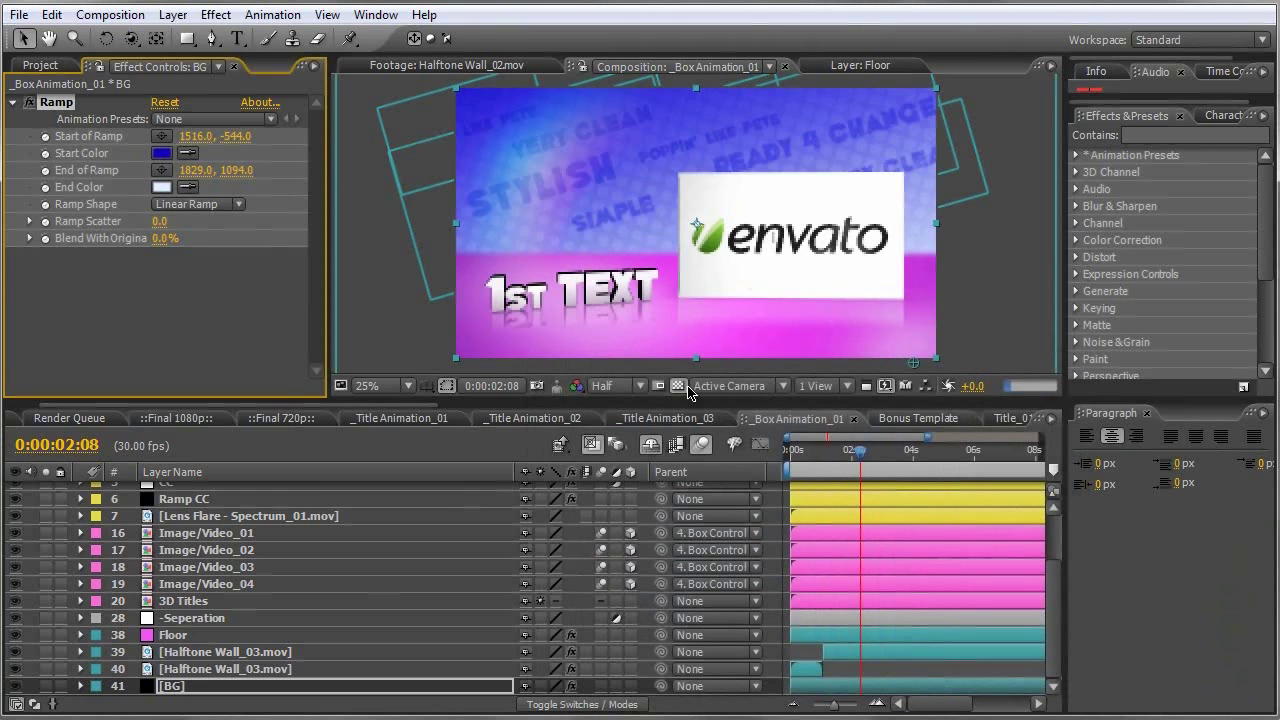
Step: Give the Floor layer's Ramp a blue (hue 229°) End Color and a light blue Start Color
left_click(172, 635)
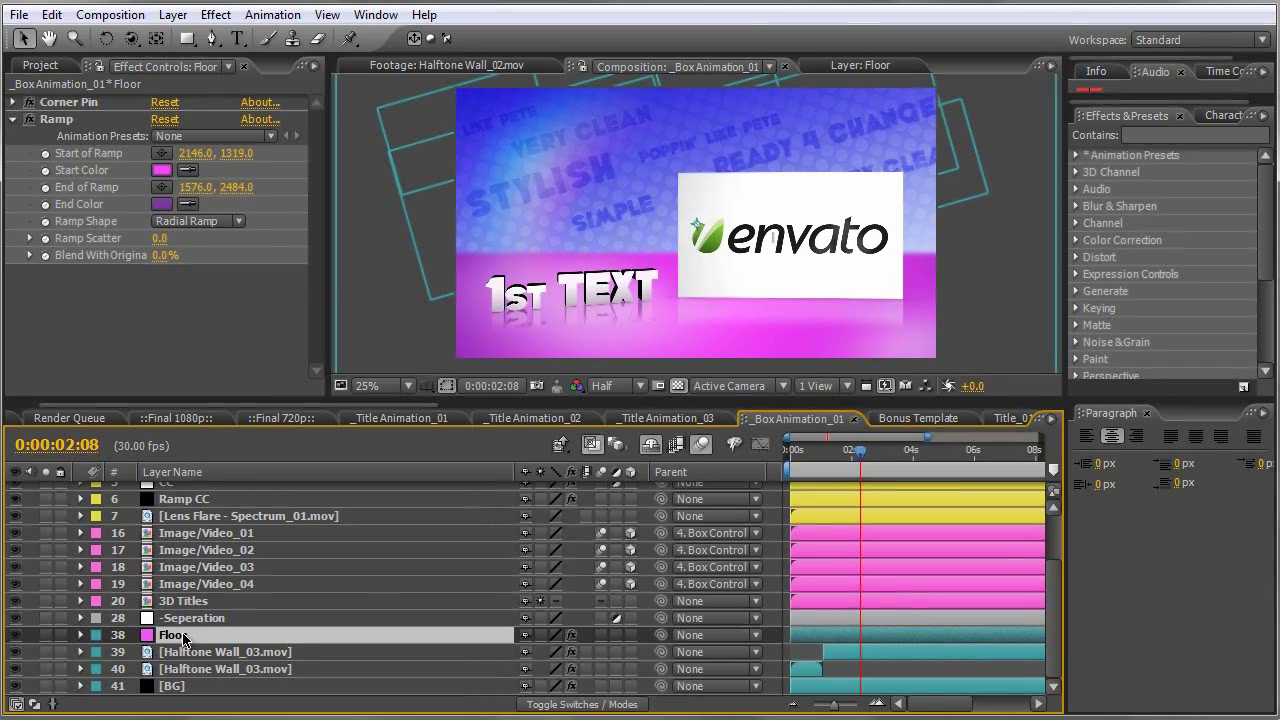
left_click(162, 204)
left_click(836, 500)
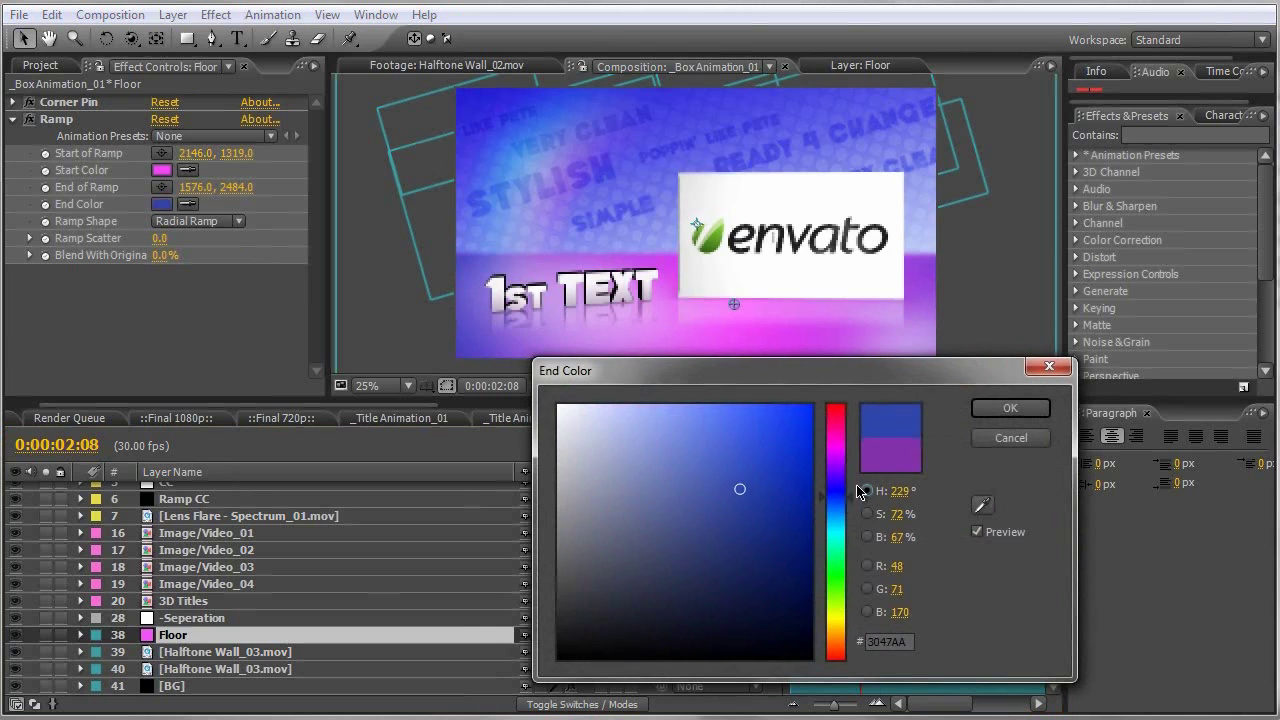
left_click(1010, 408)
left_click(162, 170)
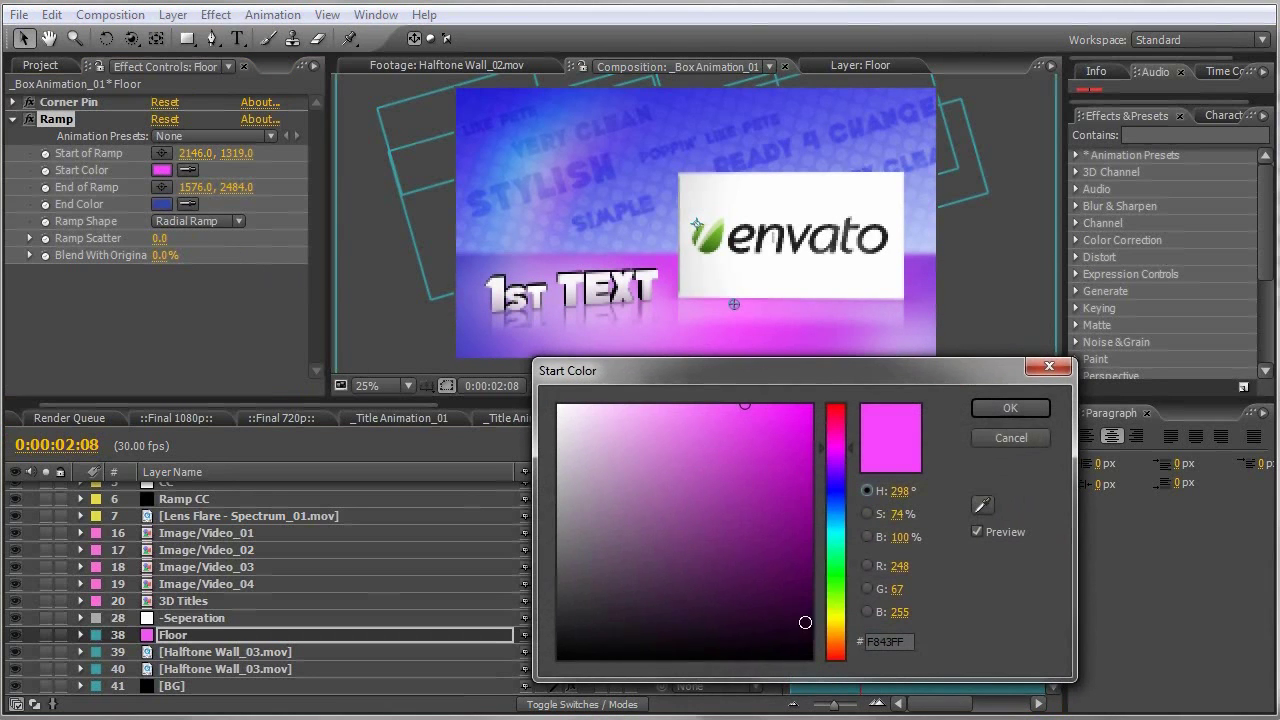
left_click(836, 515)
left_click(1010, 408)
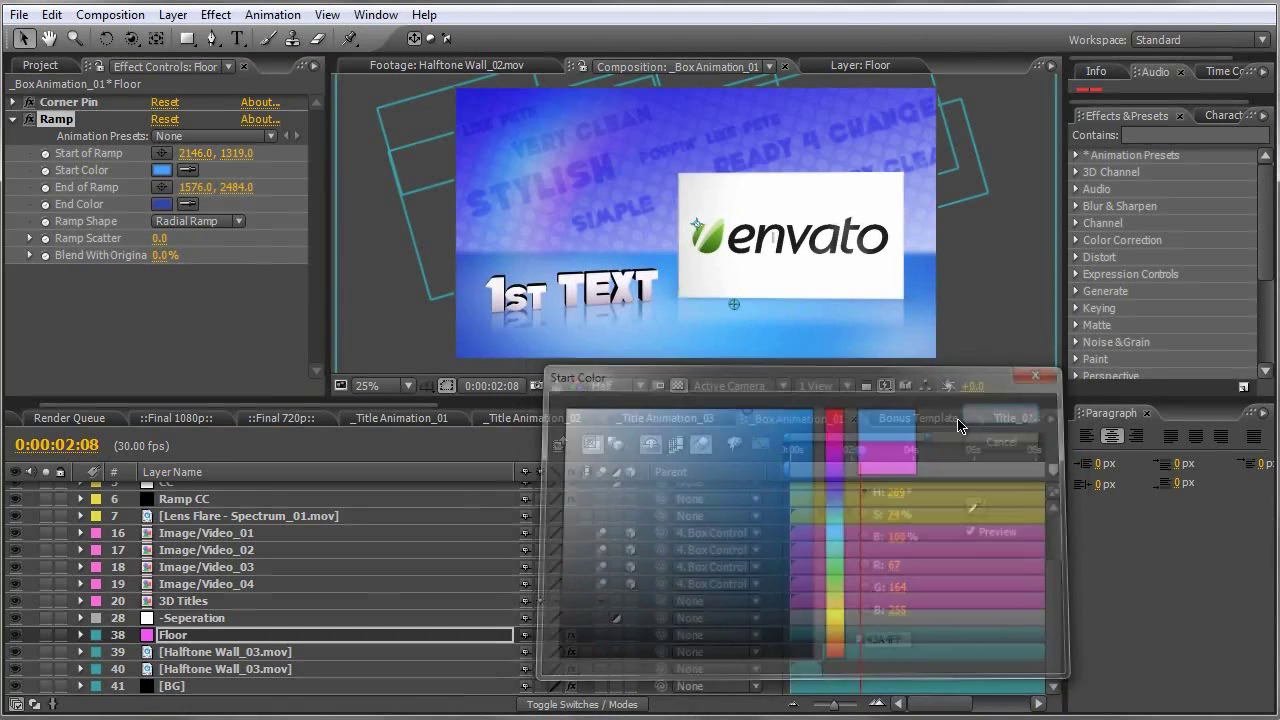